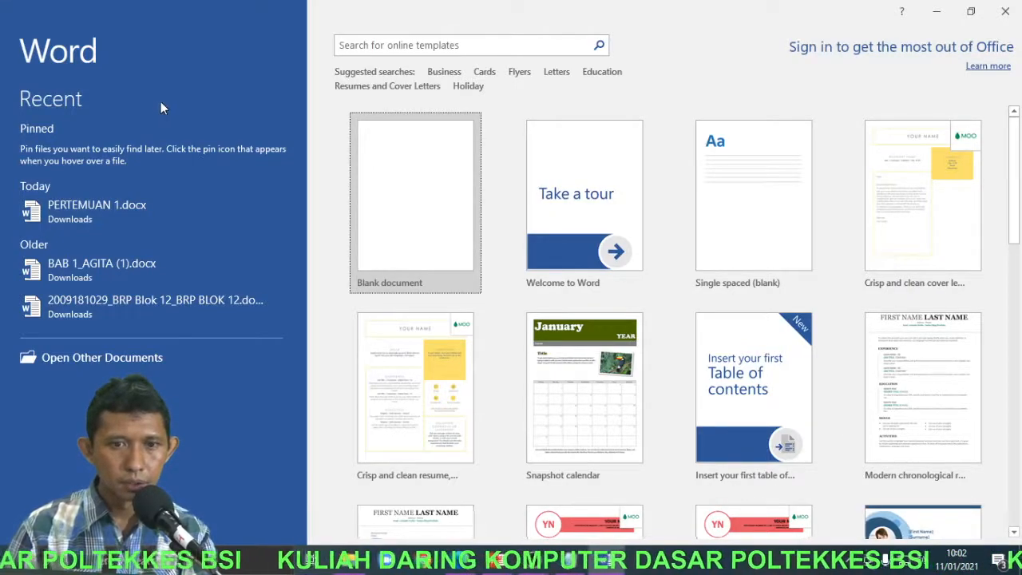
# Step: Create a new blank document and dismiss the notice about available Office updates
pyautogui.click(422, 219)
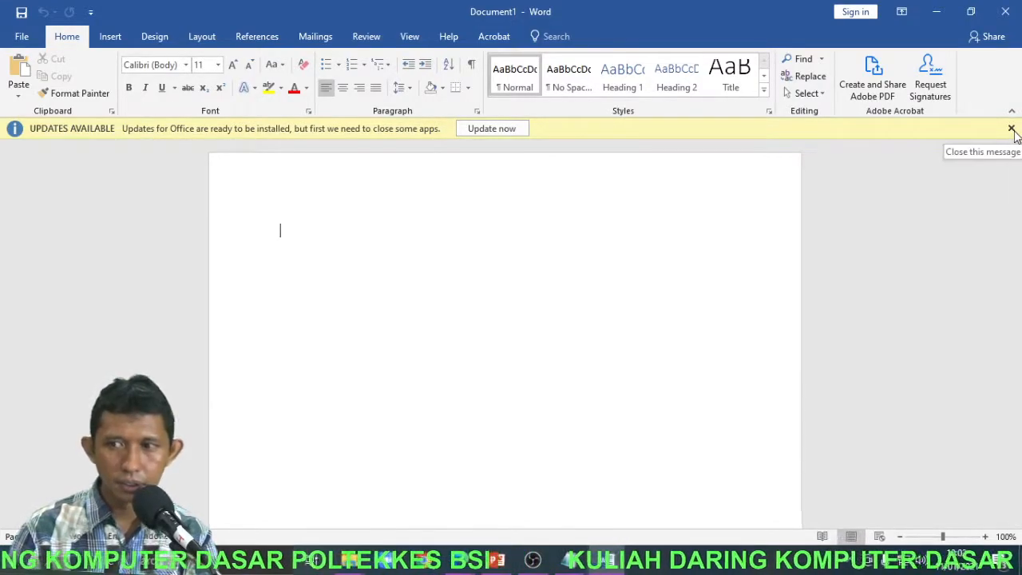
pyautogui.click(1012, 130)
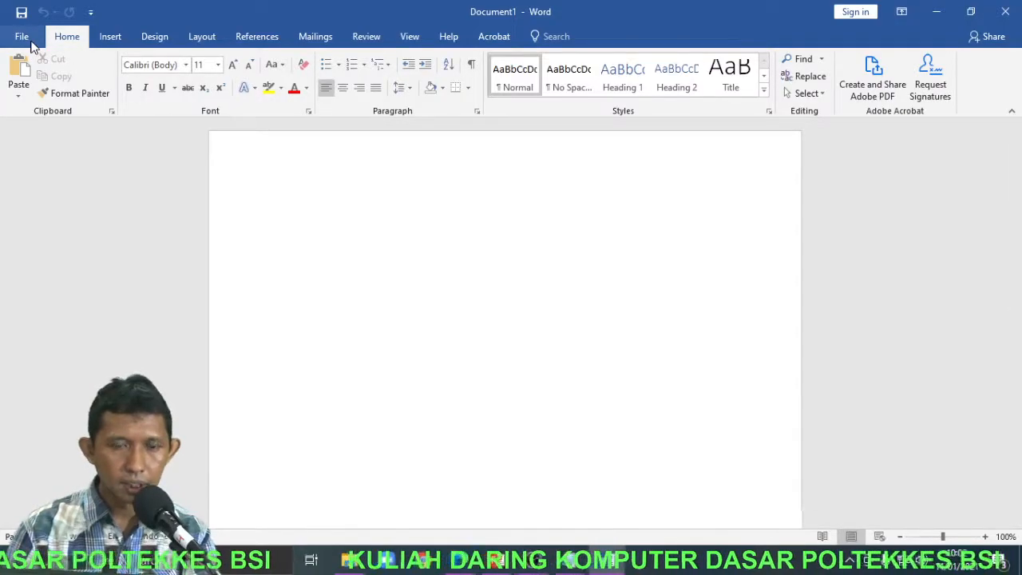
# Step: Look through the command groups for inserting, design, layout, references, mailings, review, view and help, ending on the basic formatting commands
pyautogui.click(29, 40)
pyautogui.click(31, 32)
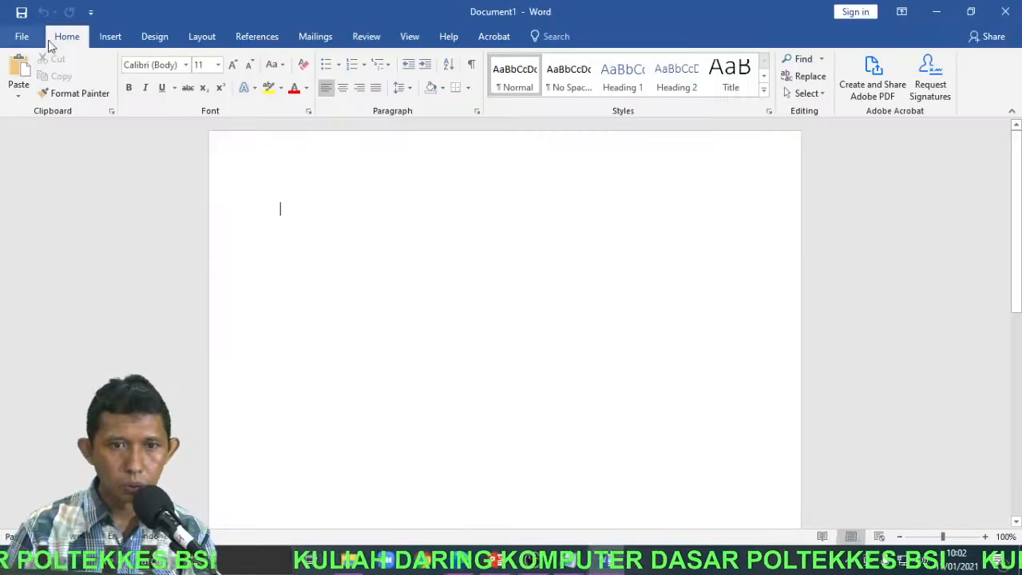
pyautogui.click(109, 39)
pyautogui.click(153, 39)
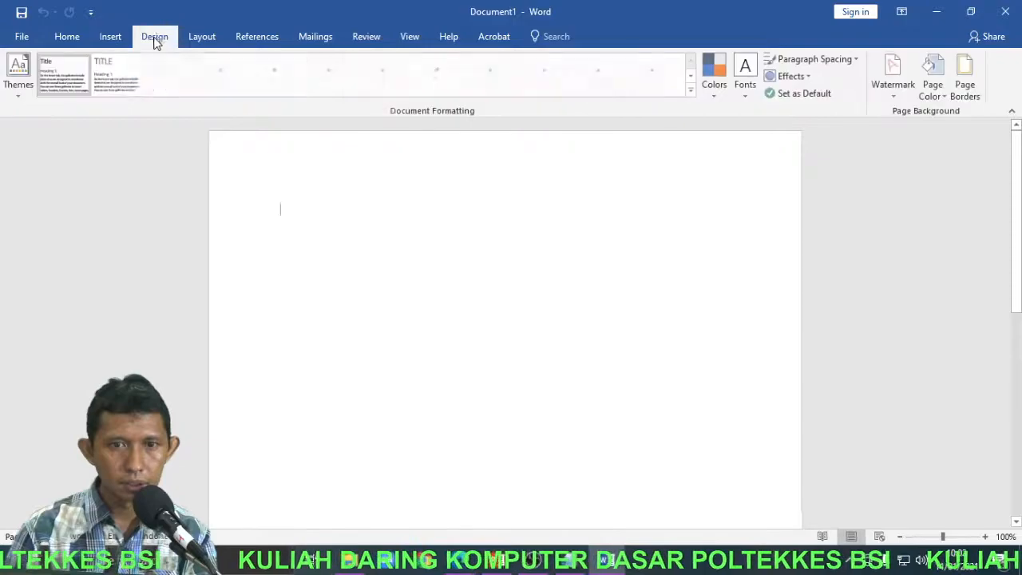
pyautogui.click(193, 40)
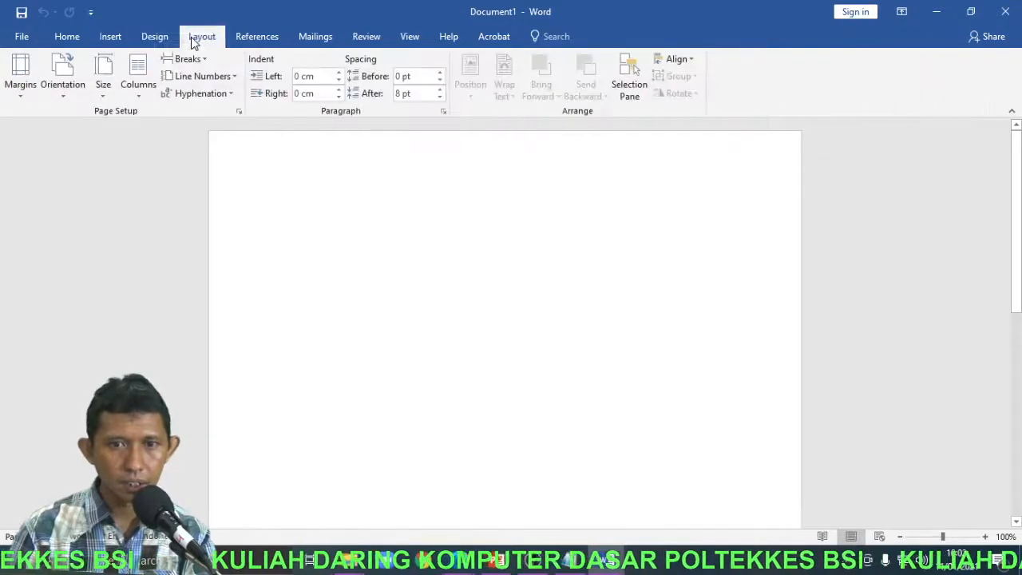
pyautogui.click(252, 37)
pyautogui.click(313, 38)
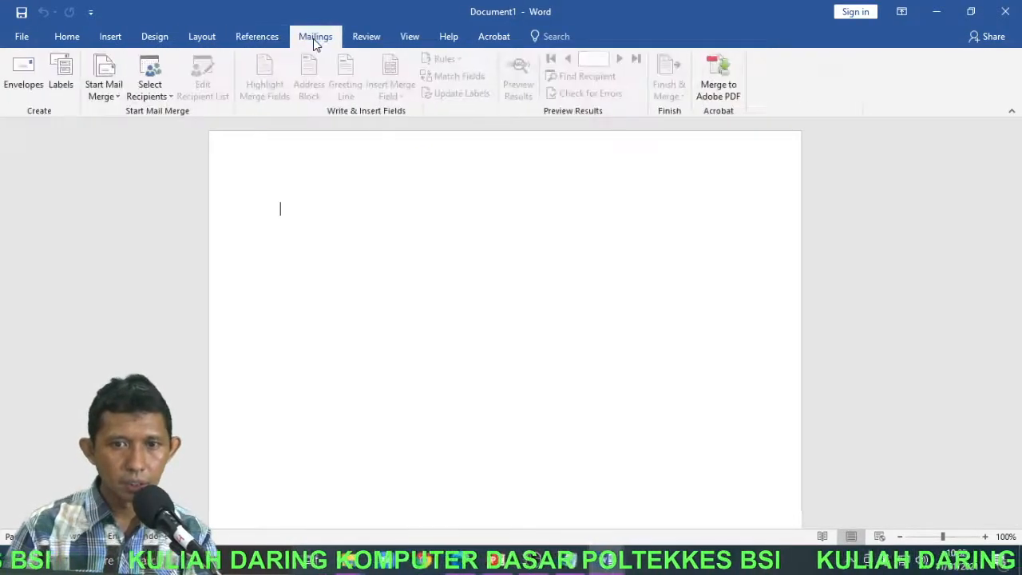
pyautogui.click(367, 40)
pyautogui.click(405, 42)
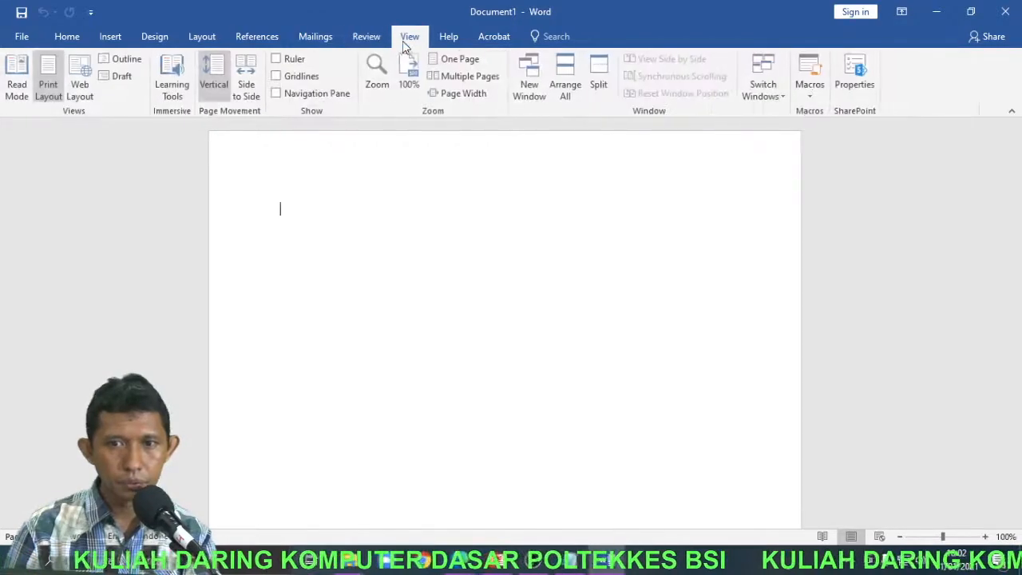
pyautogui.click(445, 39)
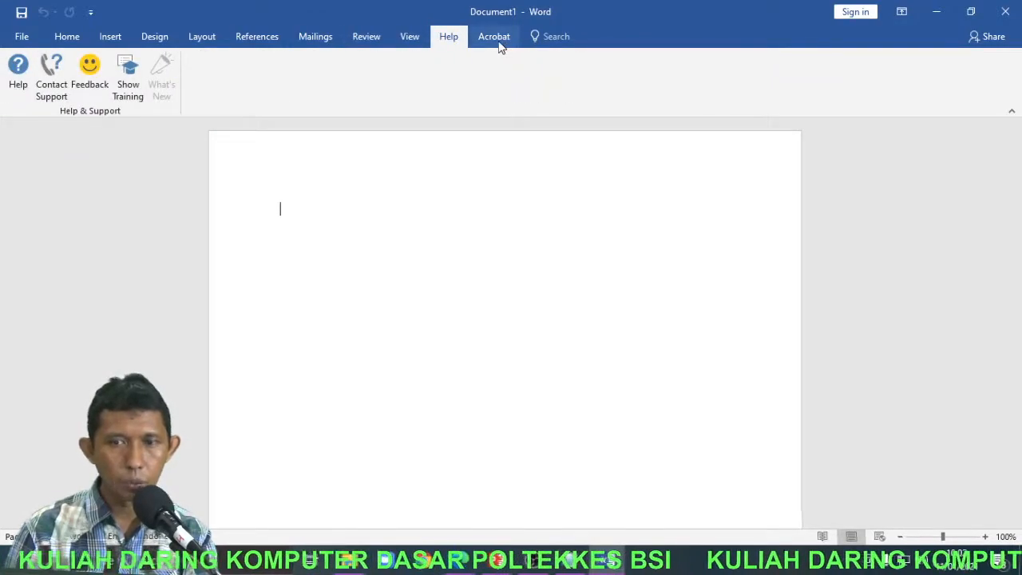
pyautogui.click(67, 37)
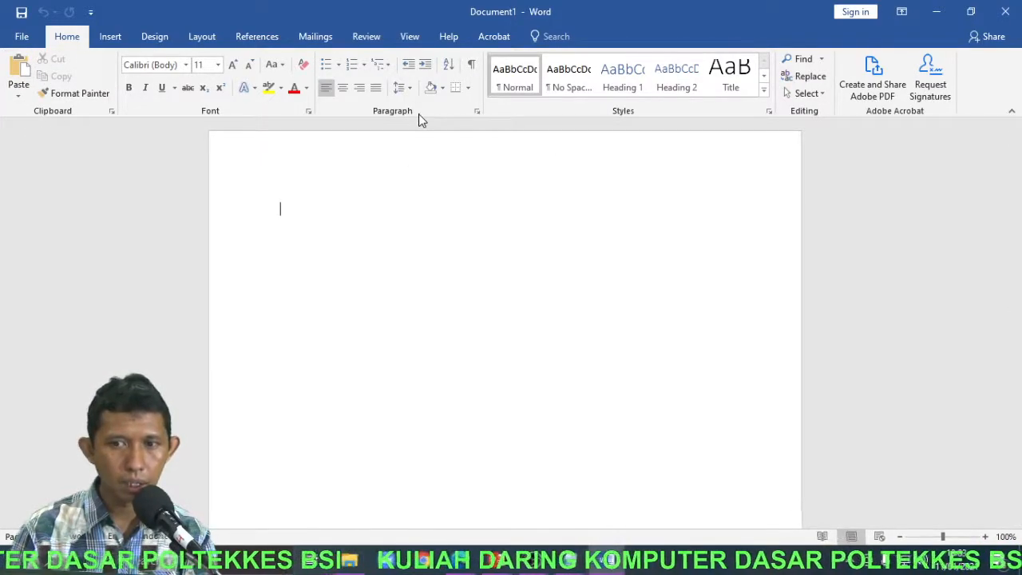
pyautogui.click(109, 37)
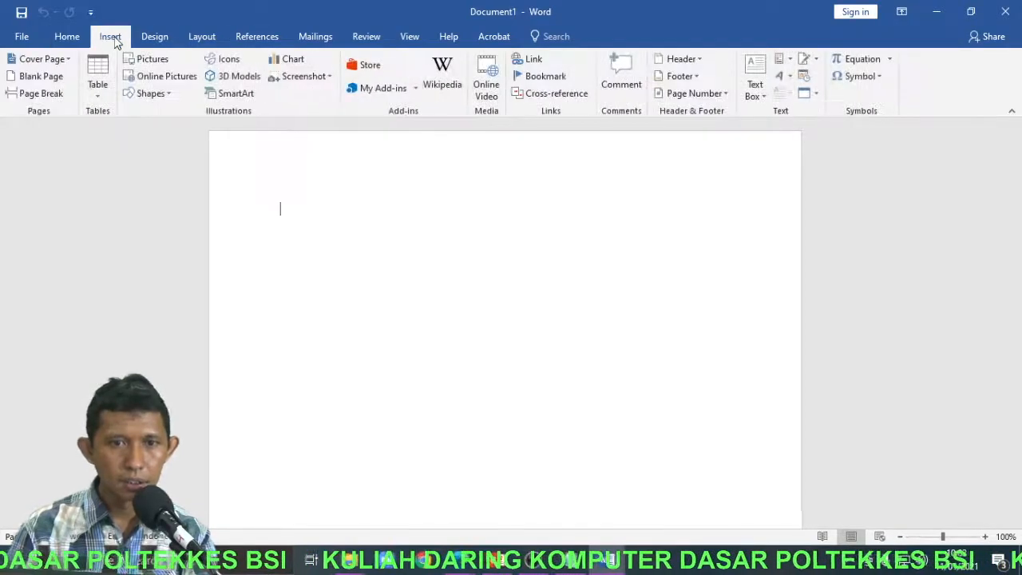
pyautogui.click(70, 36)
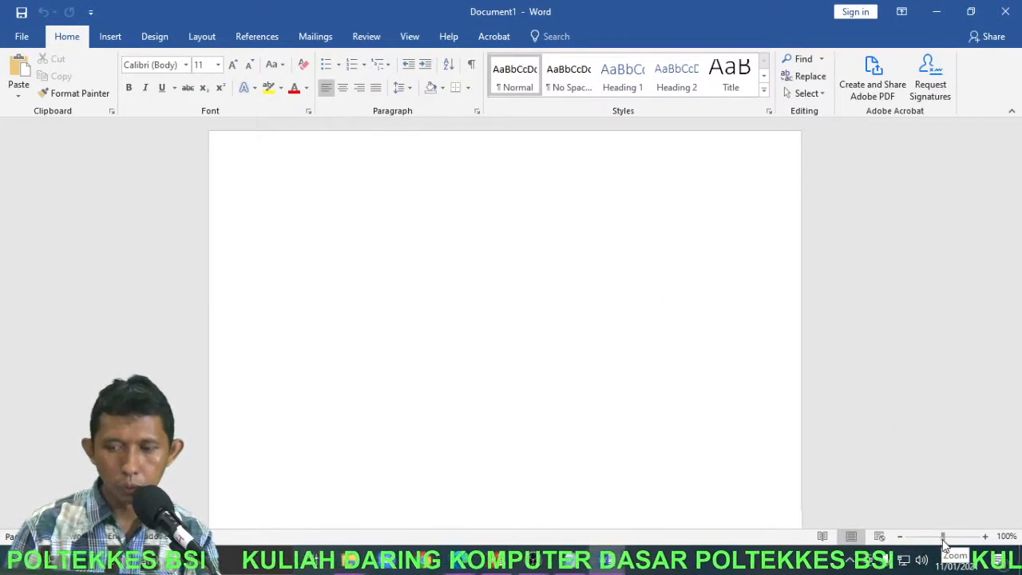
# Step: Zoom the blank page in to 142% and show the beginning of the page
pyautogui.moveTo(945, 541)
pyautogui.mouseDown()
pyautogui.moveTo(956, 540)
pyautogui.moveTo(924, 549)
pyautogui.moveTo(956, 550)
pyautogui.mouseUp()
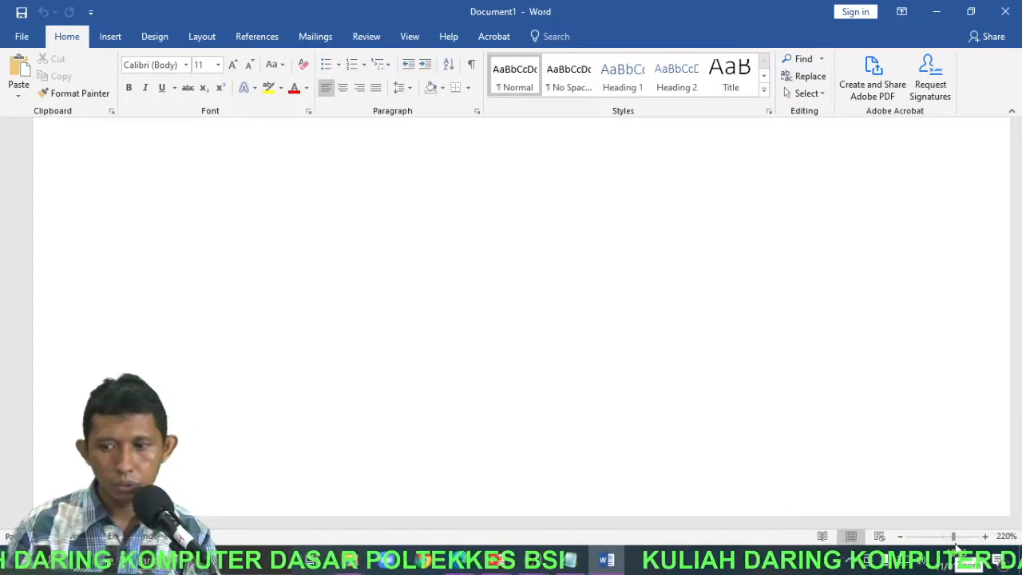
pyautogui.moveTo(956, 545)
pyautogui.mouseDown()
pyautogui.moveTo(940, 547)
pyautogui.moveTo(950, 549)
pyautogui.mouseUp()
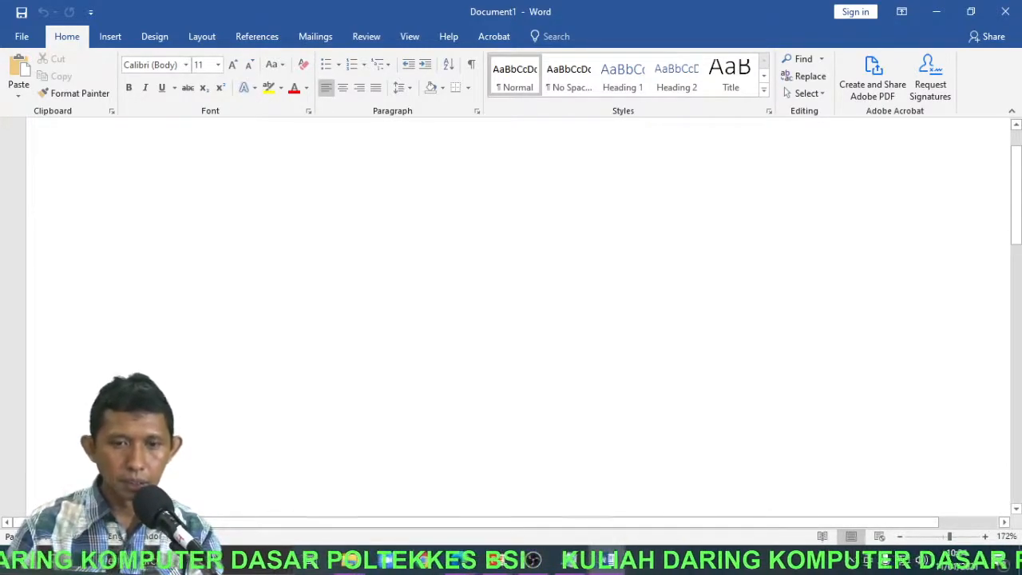
pyautogui.scroll(-3, 311, 276)
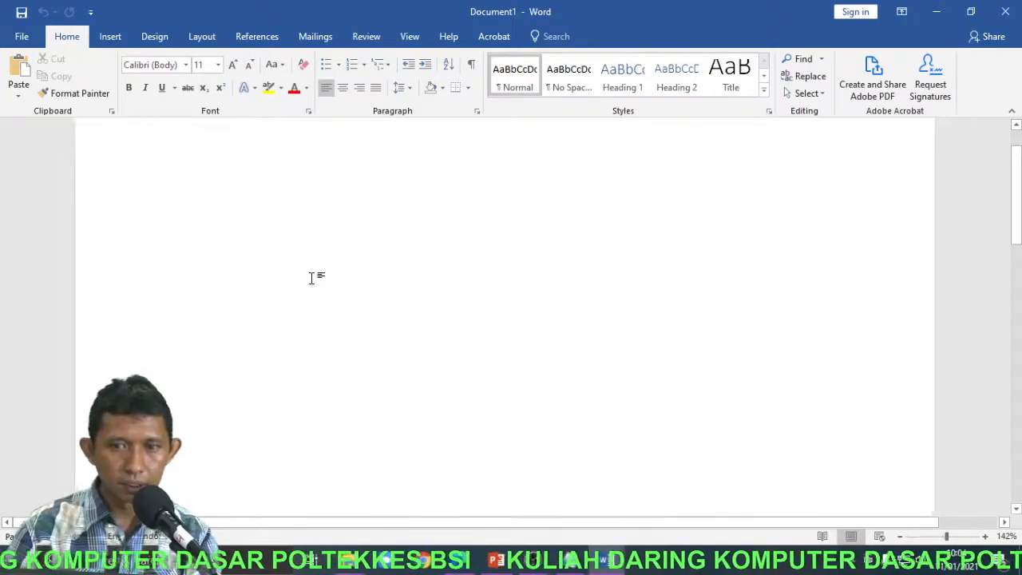
pyautogui.scroll(1, 707, 223)
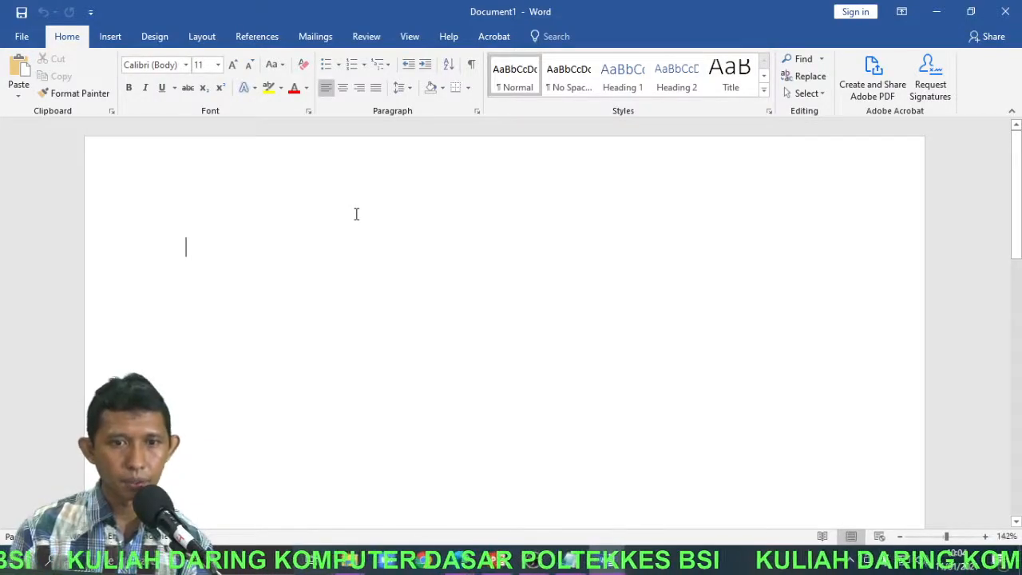
# Step: Set the measurement units to Centimeters in the advanced display options of Word and apply the options
pyautogui.click(22, 36)
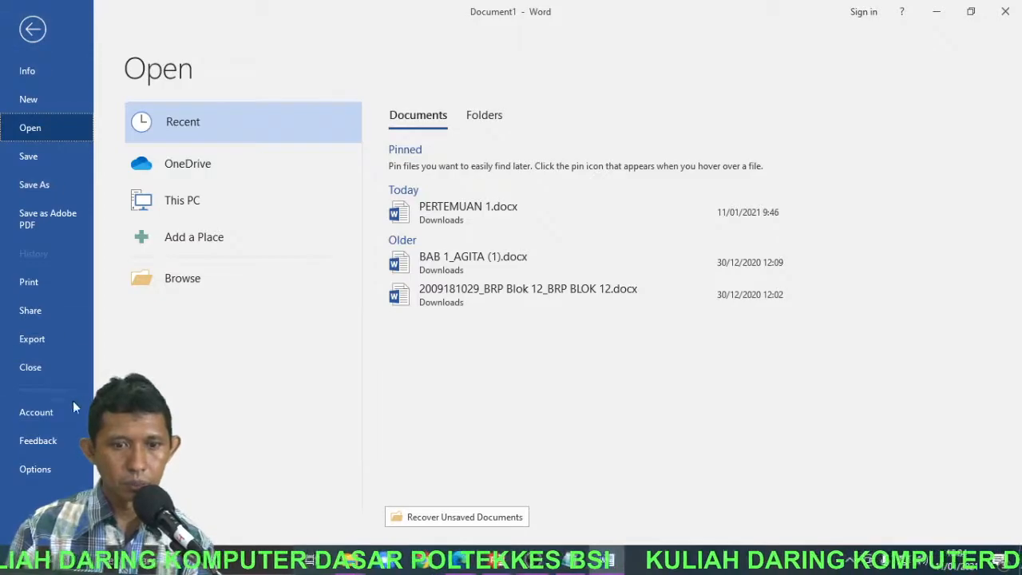
pyautogui.click(67, 470)
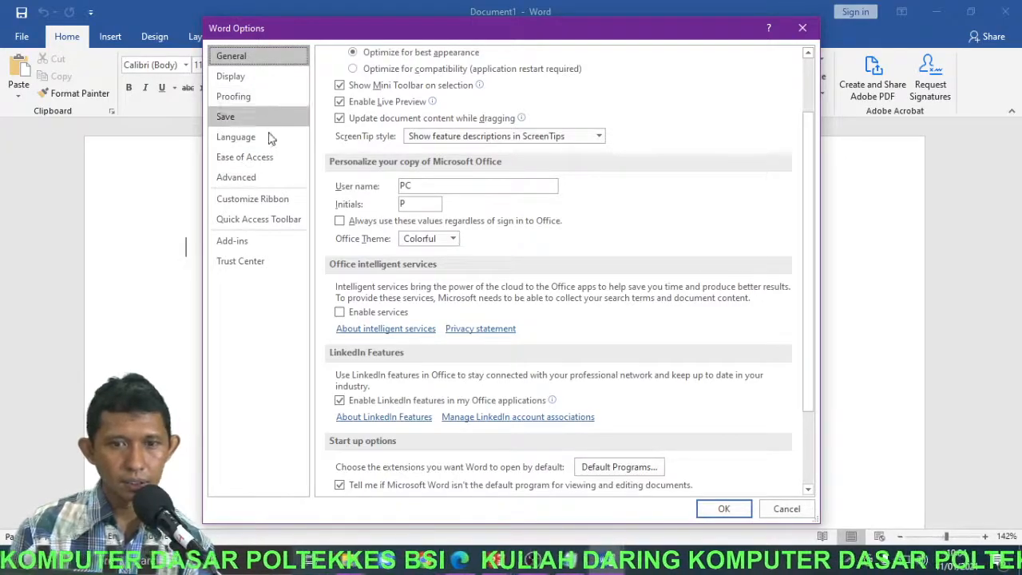
pyautogui.click(252, 179)
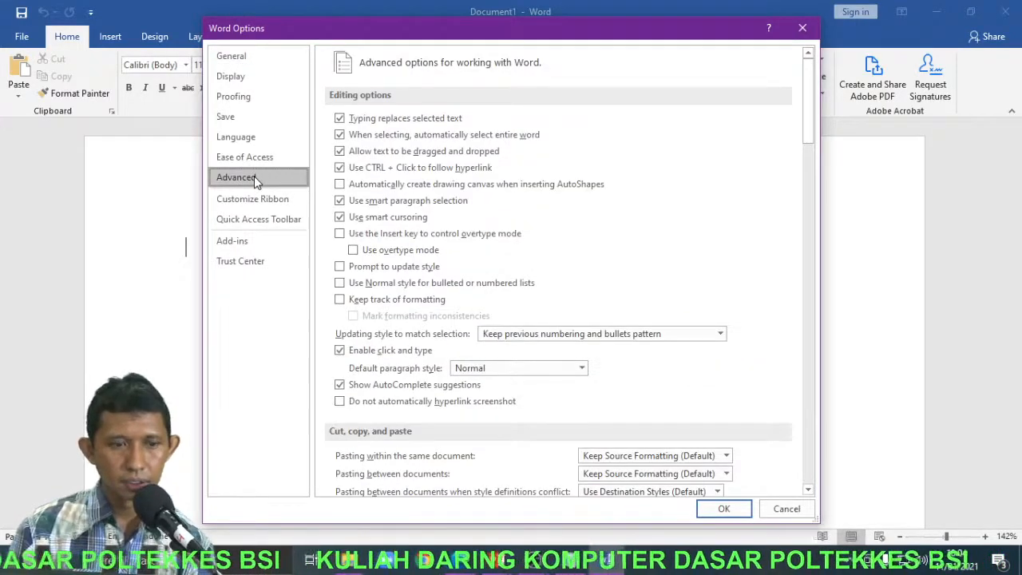
pyautogui.scroll(-3, 582, 280)
pyautogui.scroll(-14, 582, 286)
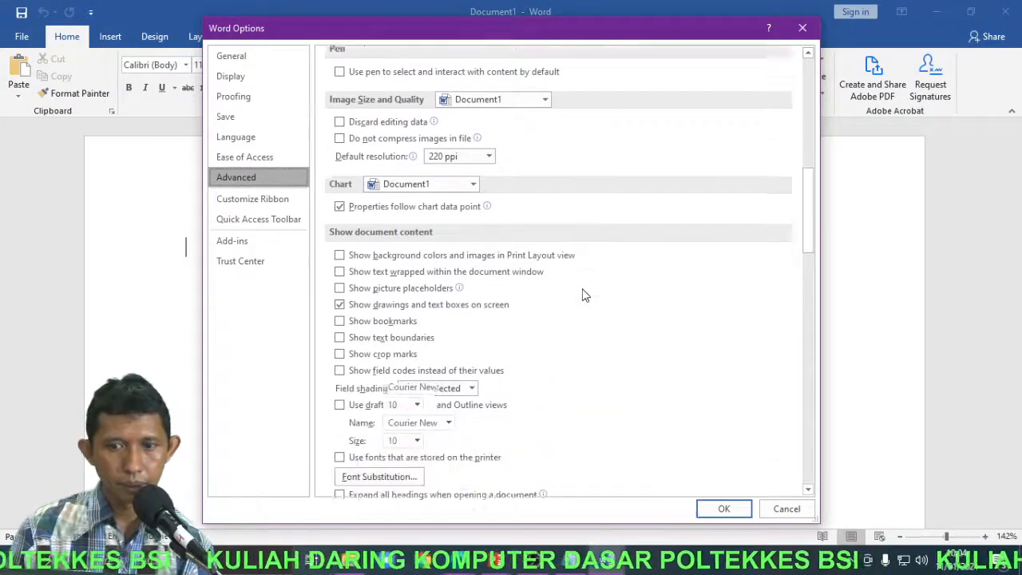
pyautogui.scroll(-3, 587, 294)
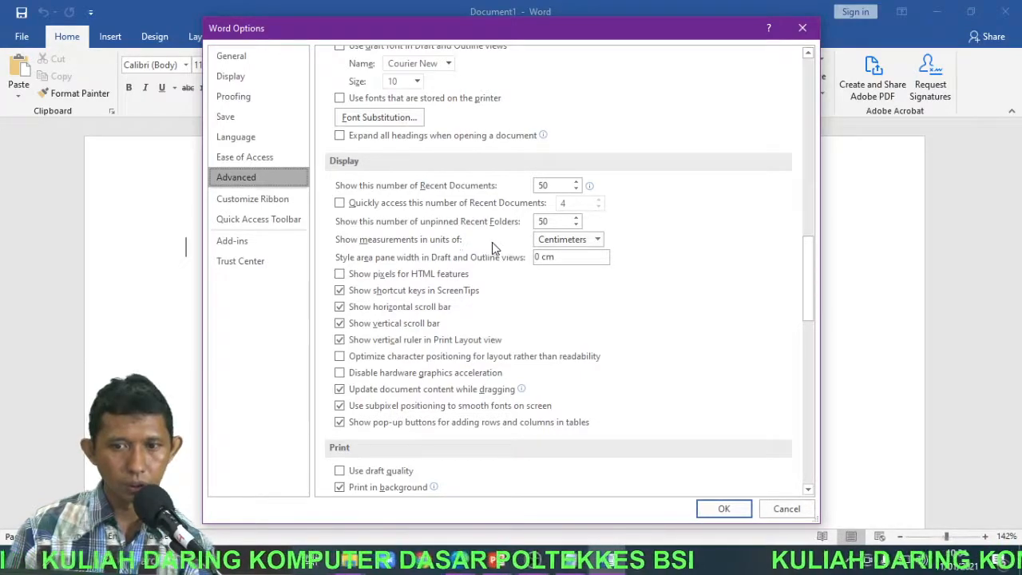
pyautogui.click(598, 239)
pyautogui.click(568, 266)
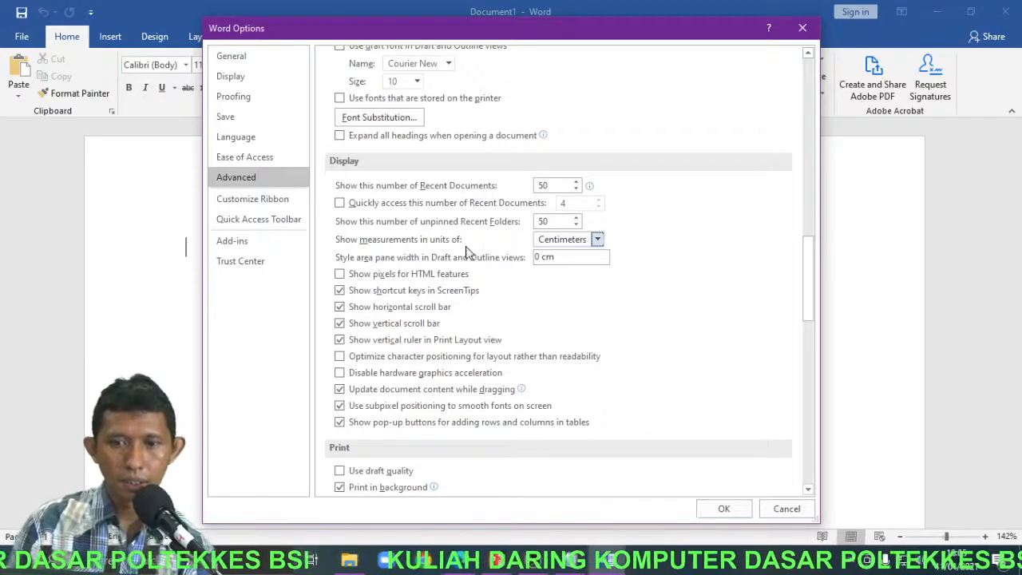
pyautogui.click(597, 239)
pyautogui.click(580, 271)
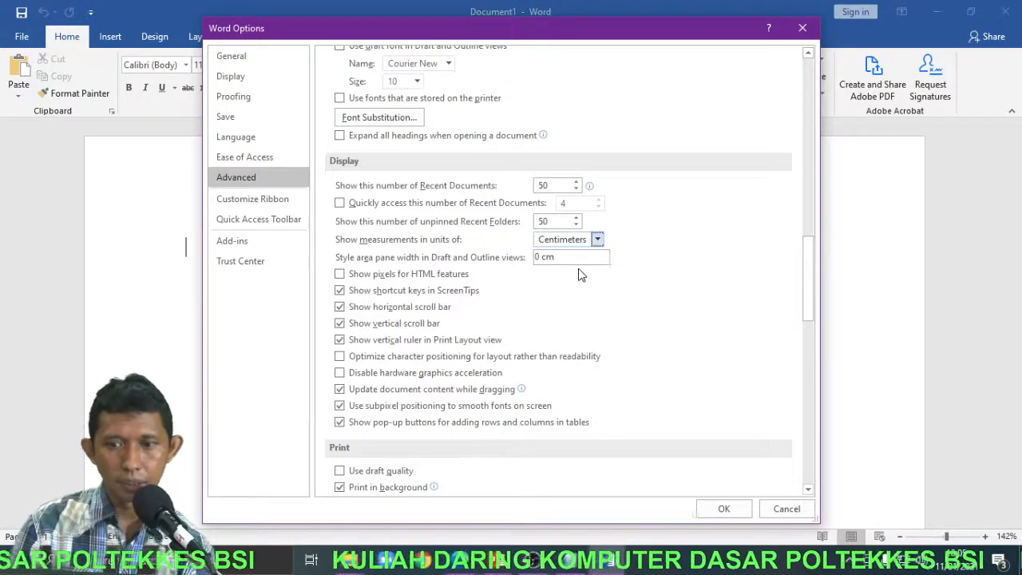
pyautogui.click(724, 508)
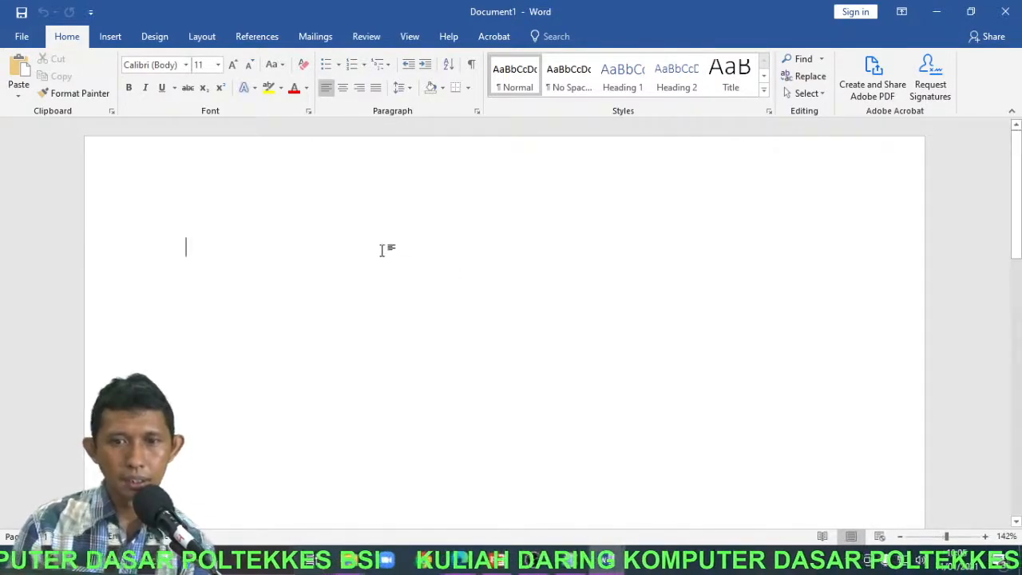
# Step: View the preset margins and the custom margin settings in Page Setup, leaving them unchanged
pyautogui.click(212, 37)
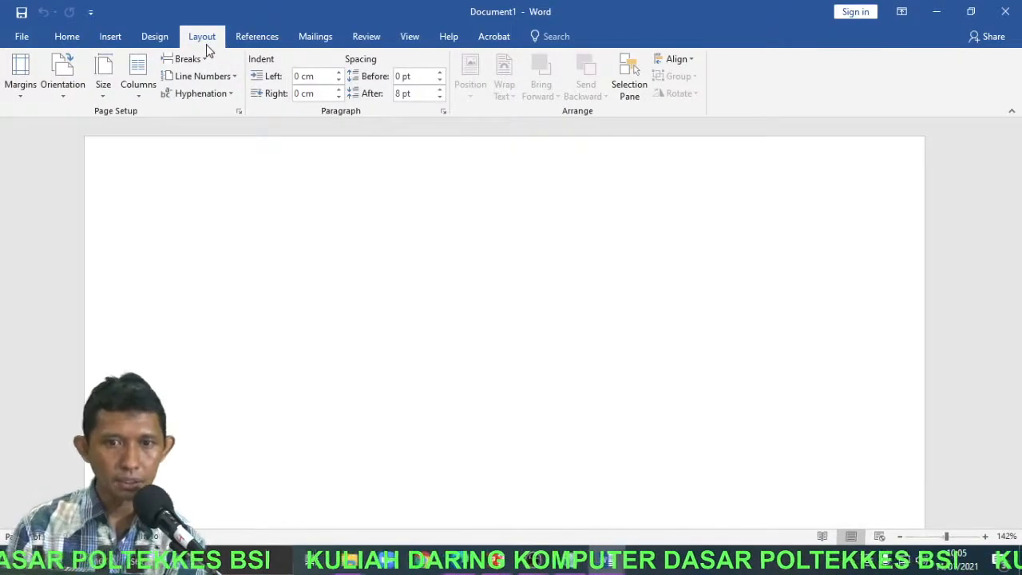
pyautogui.click(19, 101)
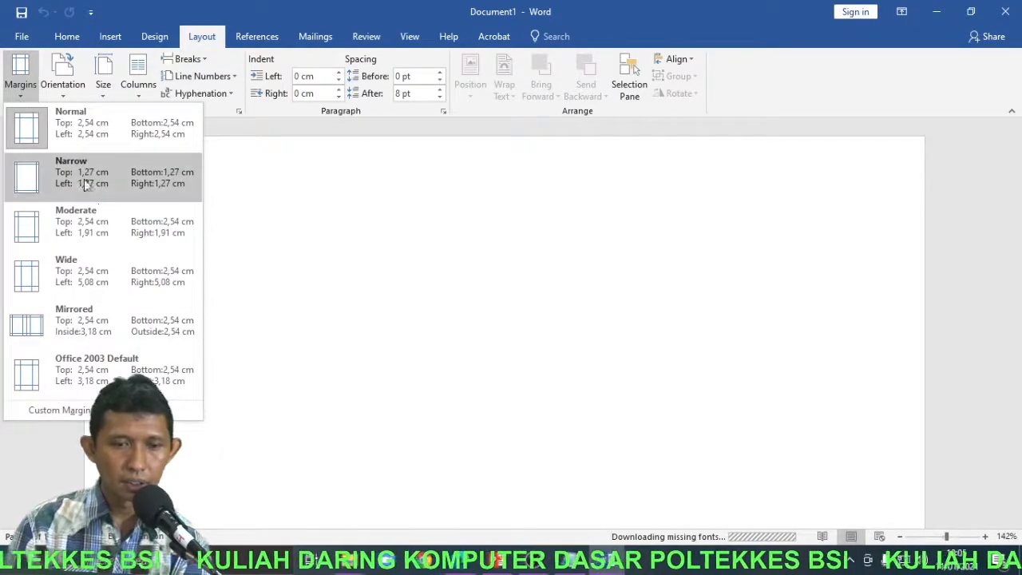
pyautogui.click(59, 410)
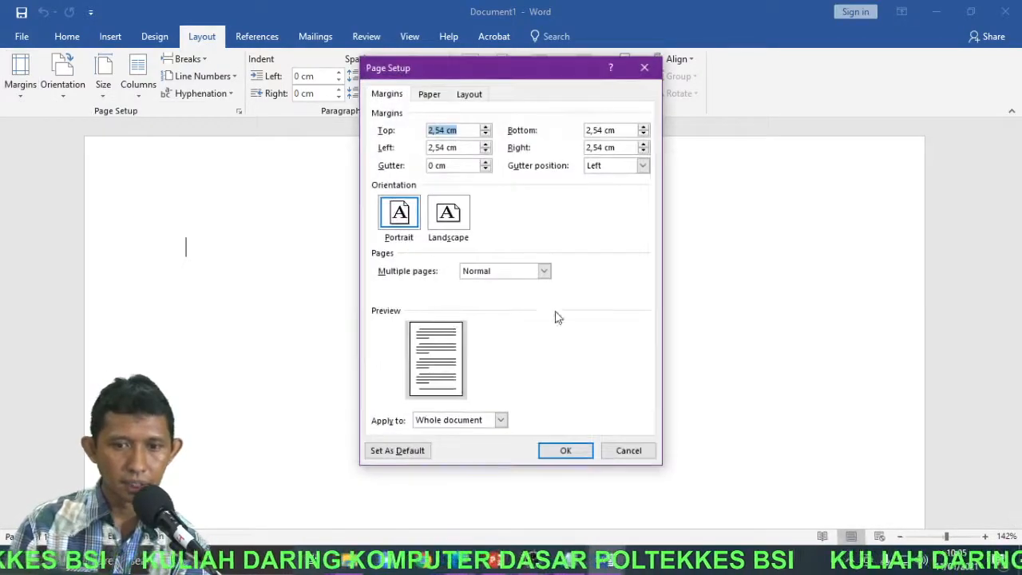
pyautogui.click(645, 67)
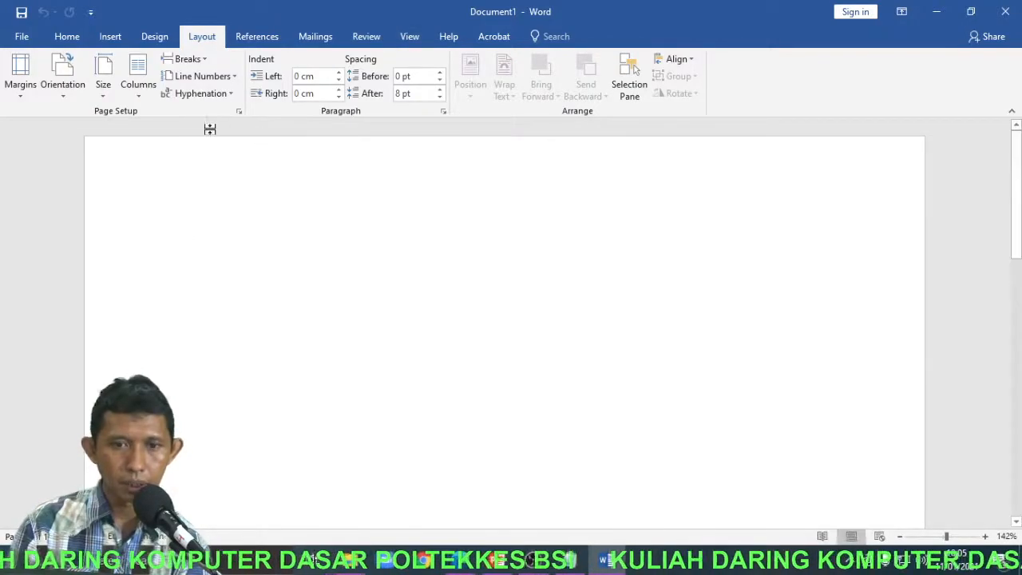
# Step: Show the ruler along the document page and return to the basic formatting commands
pyautogui.click(412, 37)
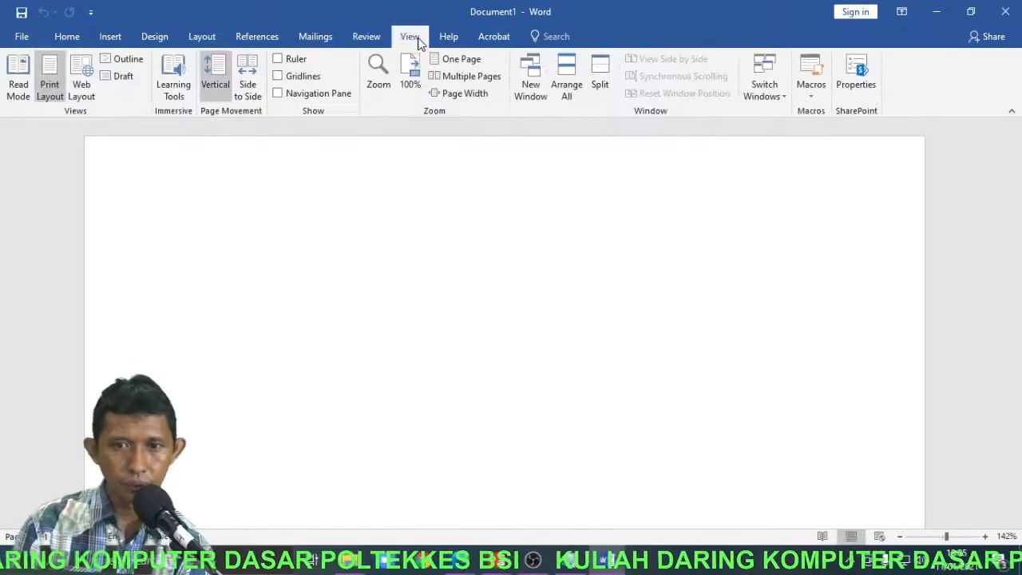
pyautogui.click(277, 59)
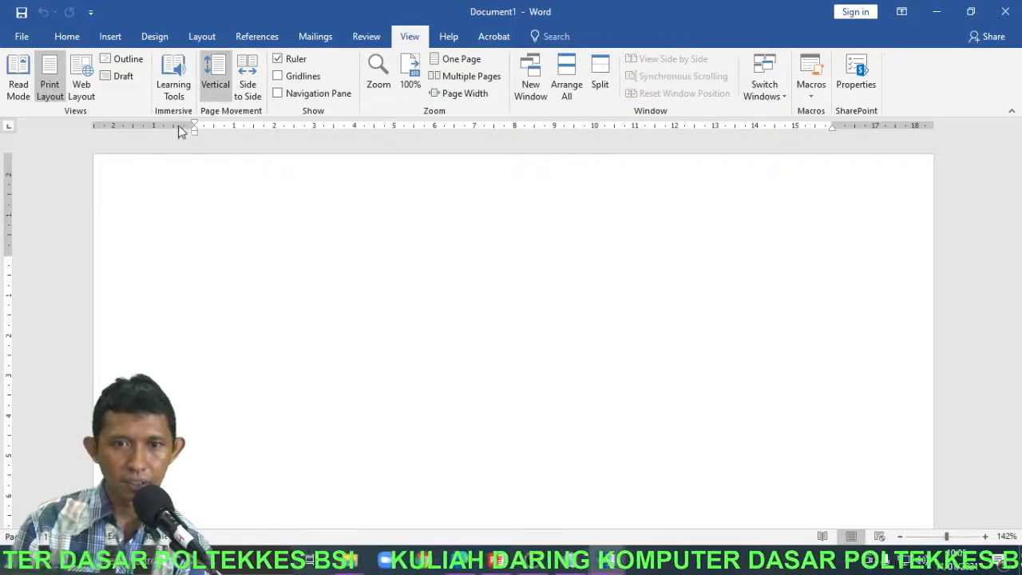
pyautogui.click(67, 36)
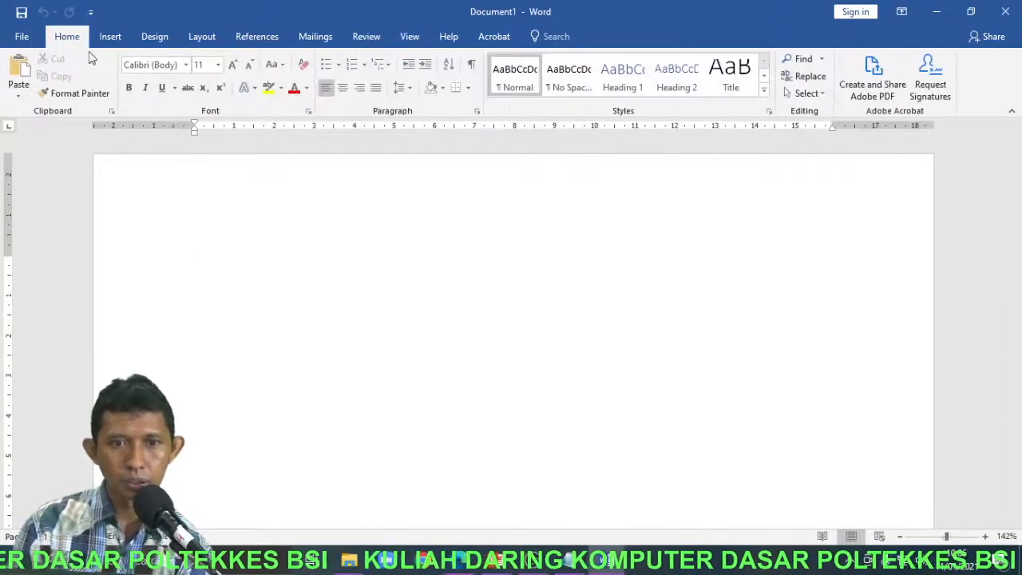
# Step: Set the page margins in Page Setup to 4 cm top, 3 cm bottom, 4 cm left and 3 cm right
pyautogui.doubleClick(156, 125)
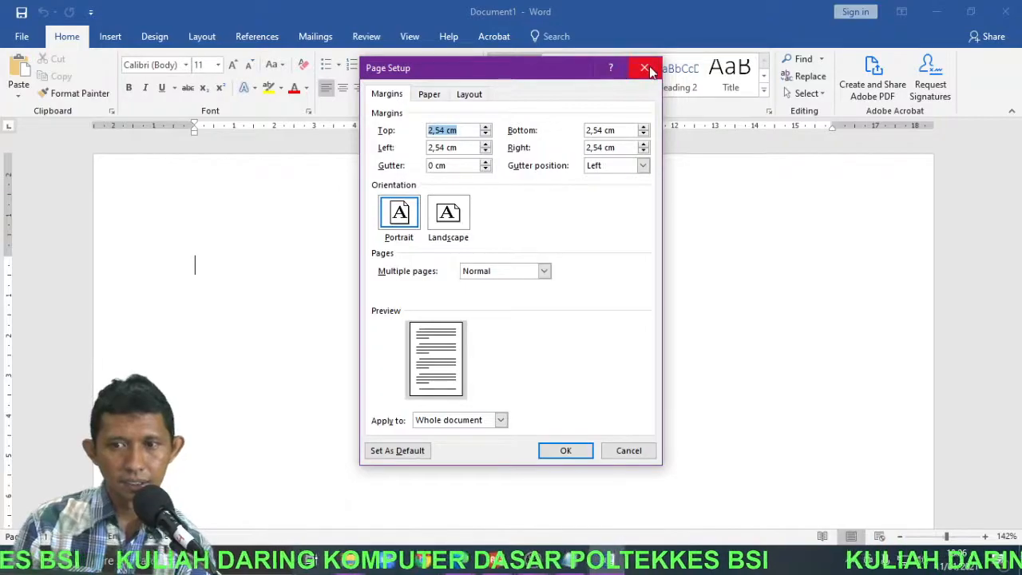
pyautogui.click(645, 67)
pyautogui.doubleClick(142, 125)
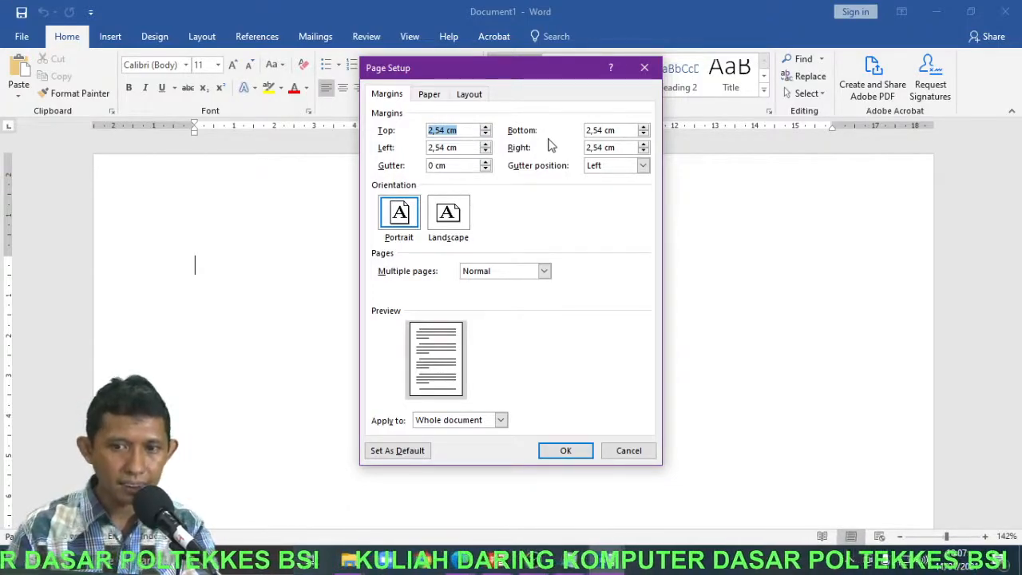
pyautogui.write('4')
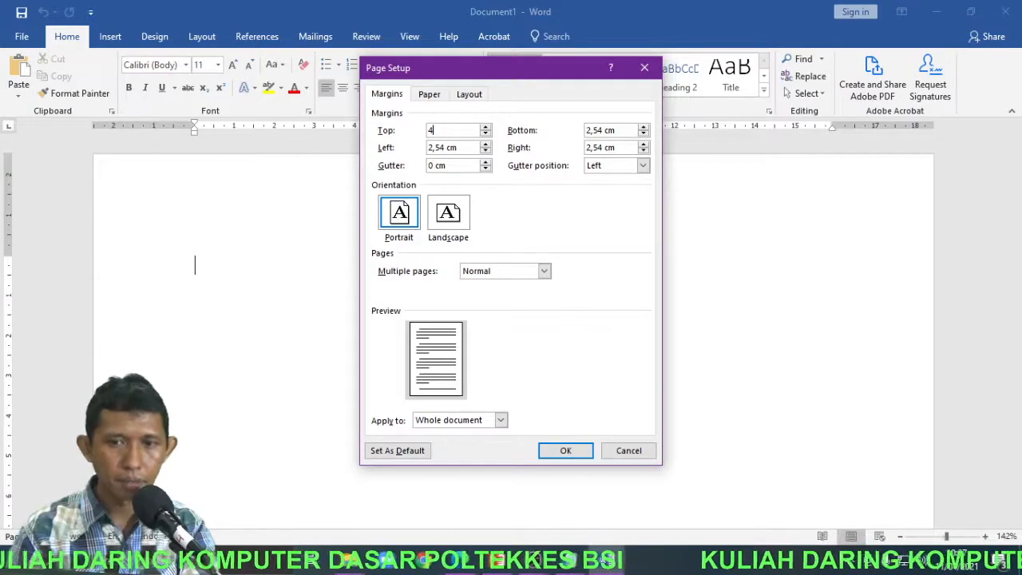
pyautogui.press('Tab')
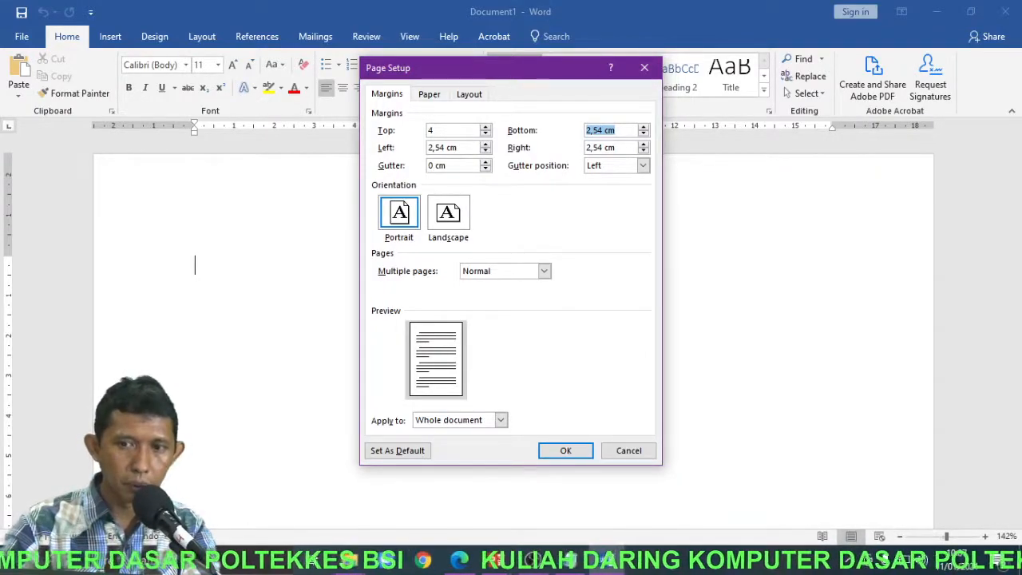
pyautogui.write('3')
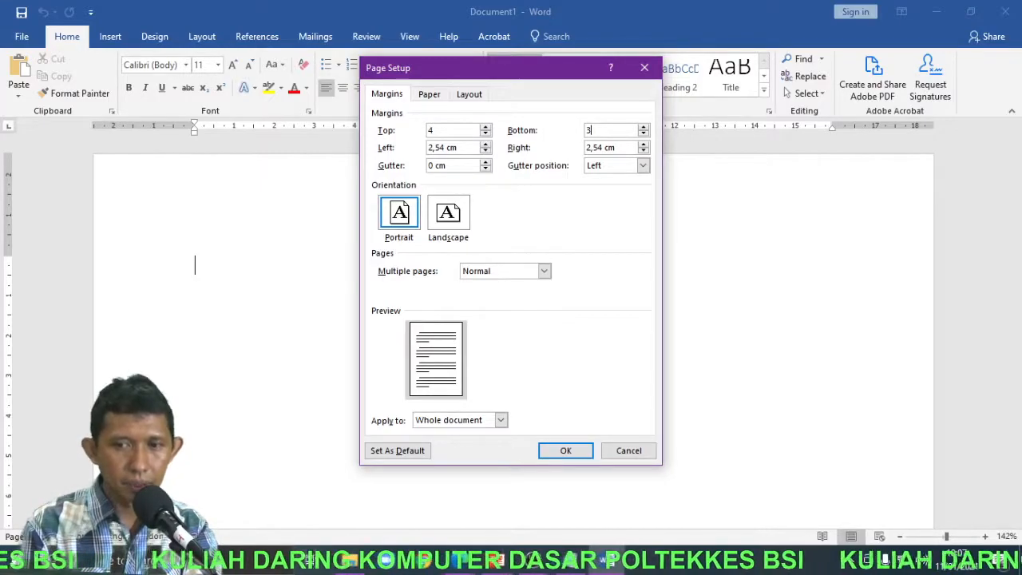
pyautogui.press('Tab')
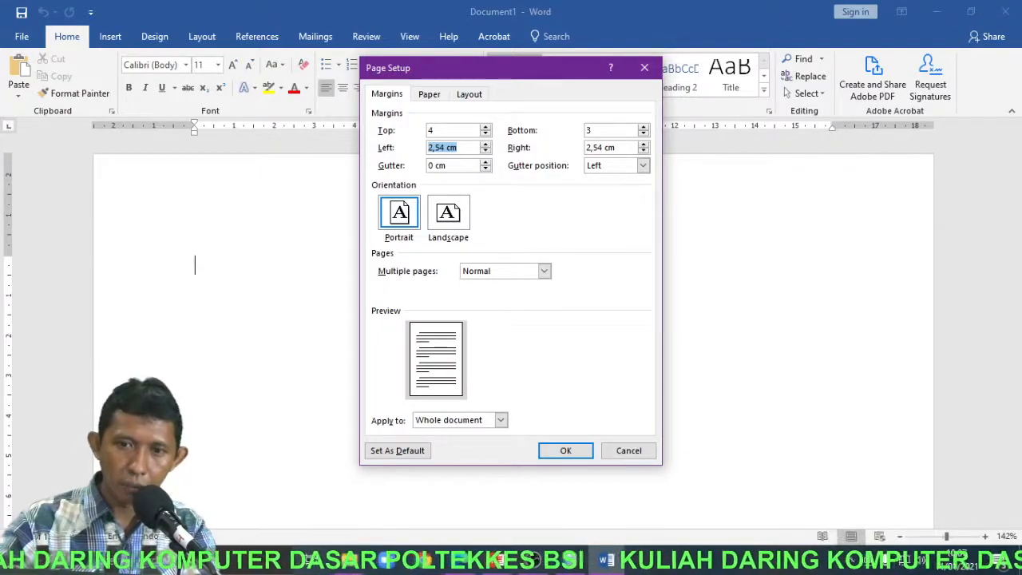
pyautogui.write('4')
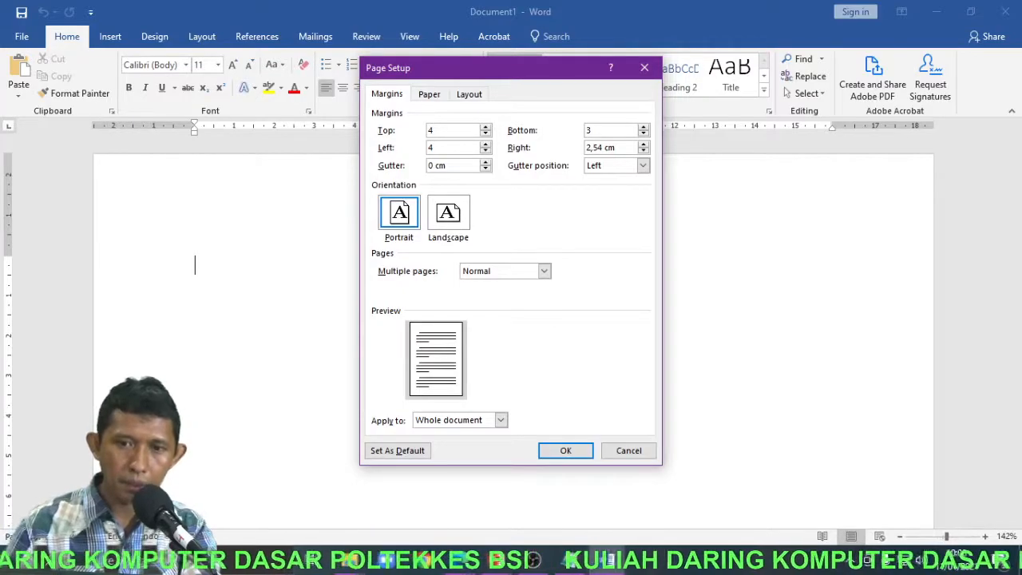
pyautogui.press('Tab')
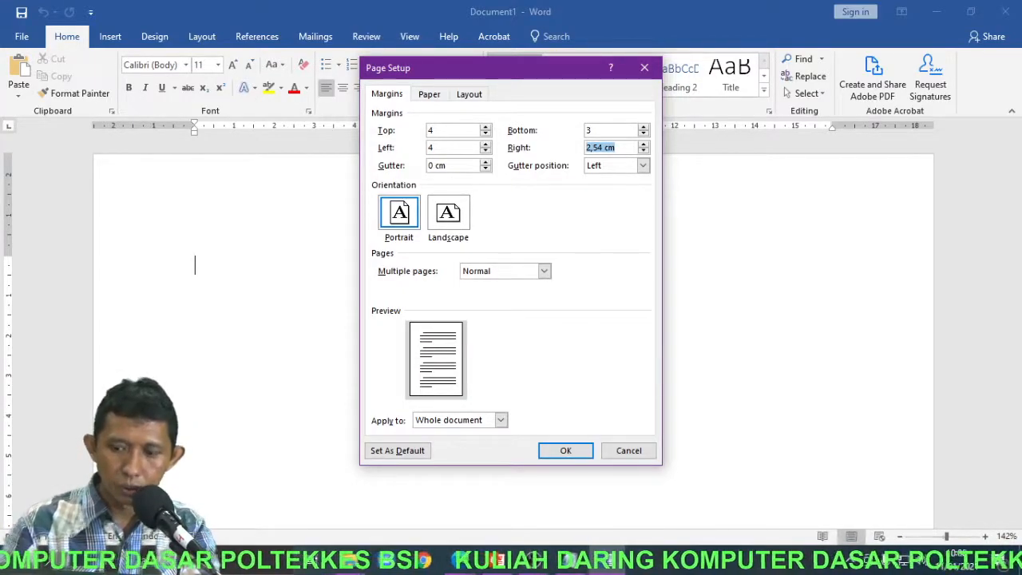
pyautogui.write('3')
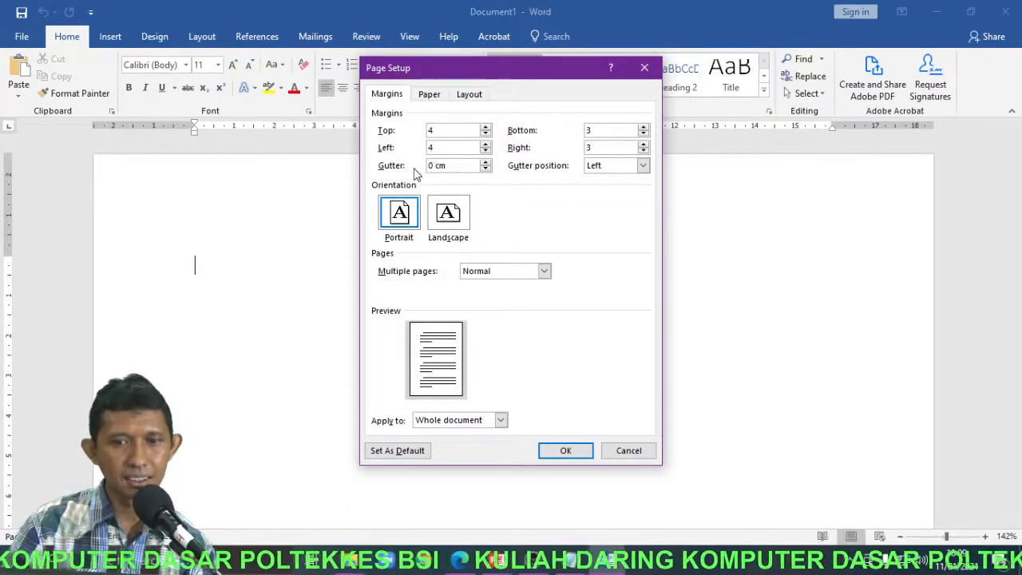
# Step: Try the Top gutter position for the page and set it back to Left
pyautogui.moveTo(450, 166); pyautogui.dragTo(430, 166)
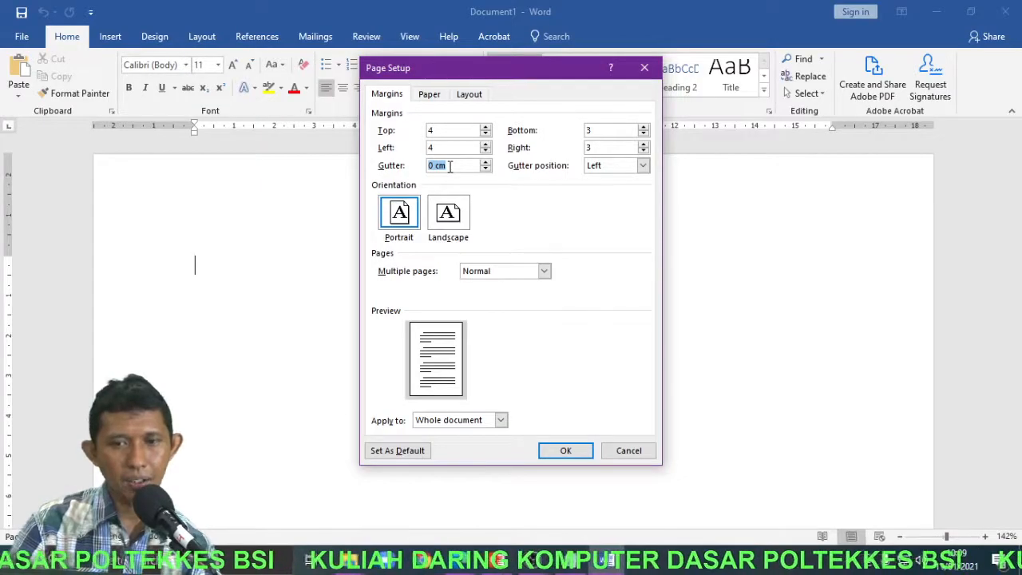
pyautogui.moveTo(440, 130); pyautogui.dragTo(426, 131)
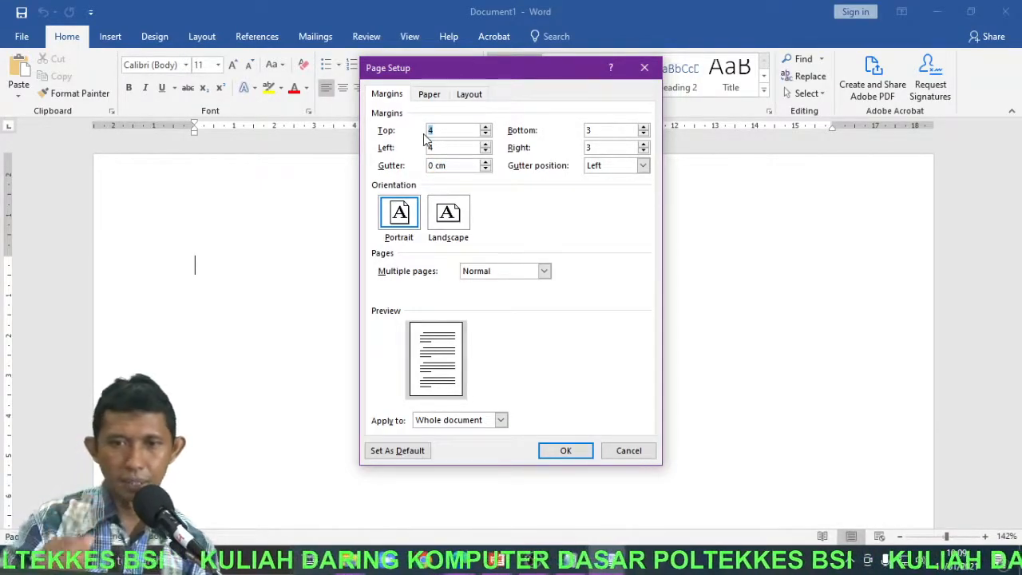
pyautogui.moveTo(439, 148); pyautogui.dragTo(429, 148)
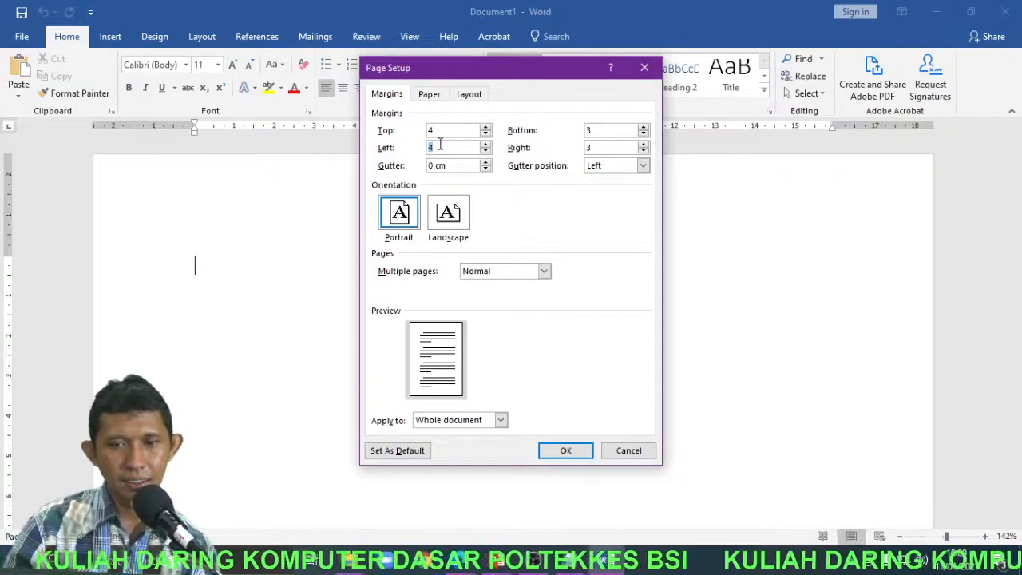
pyautogui.moveTo(449, 166); pyautogui.dragTo(412, 163)
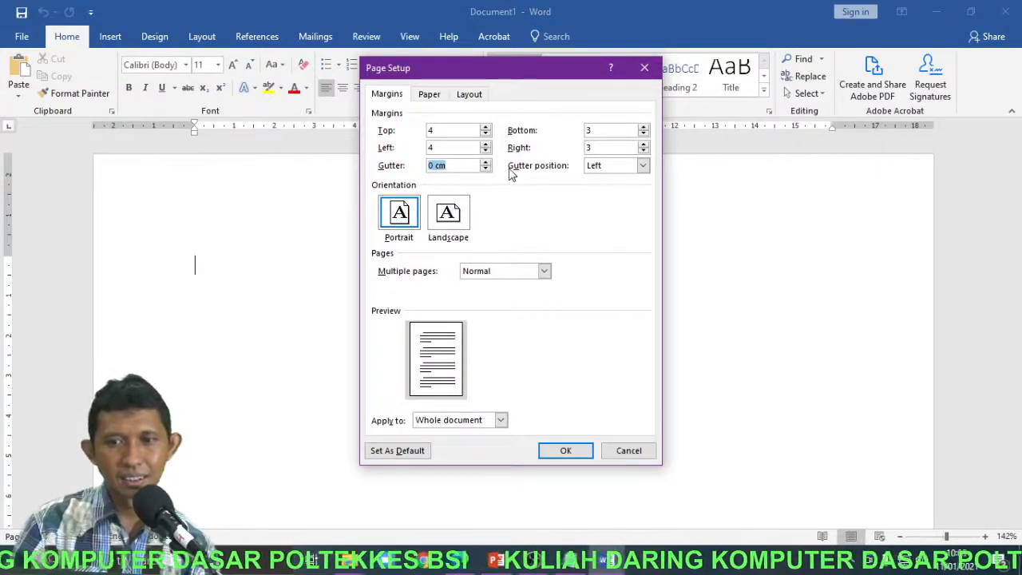
pyautogui.click(607, 165)
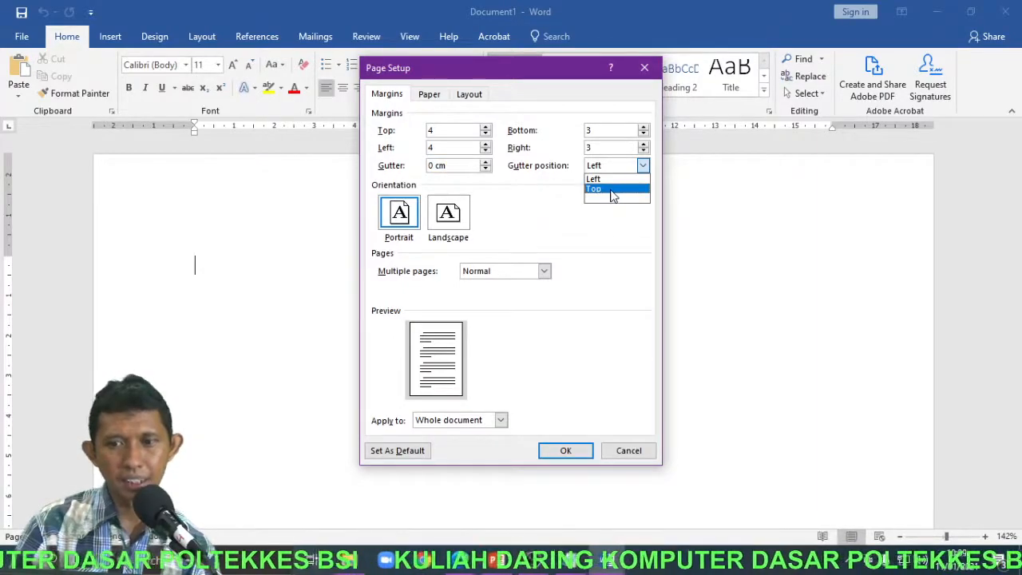
pyautogui.click(614, 190)
pyautogui.click(613, 165)
pyautogui.click(612, 179)
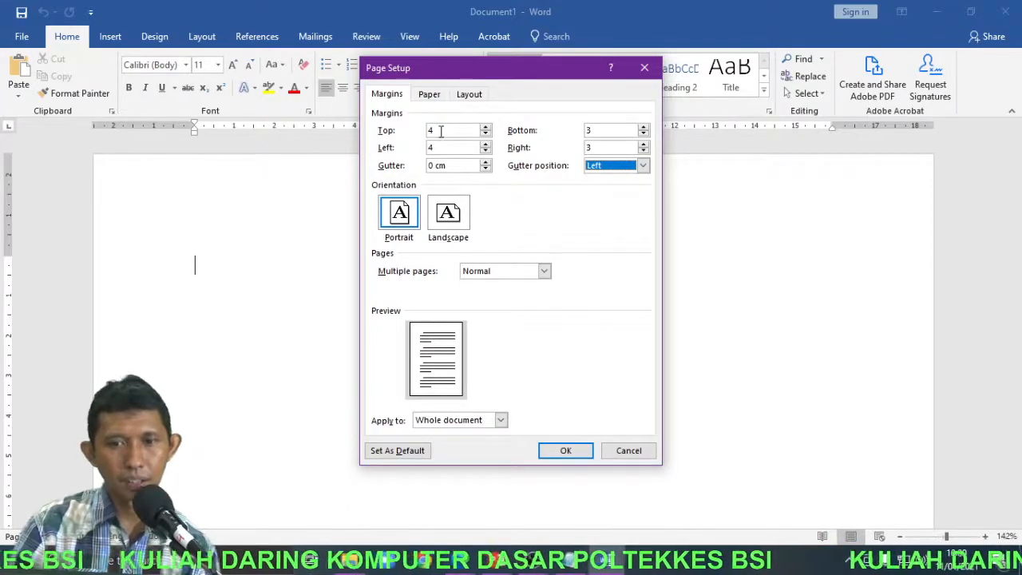
pyautogui.click(440, 130)
pyautogui.moveTo(605, 131); pyautogui.dragTo(565, 128)
pyautogui.moveTo(456, 132); pyautogui.dragTo(417, 148)
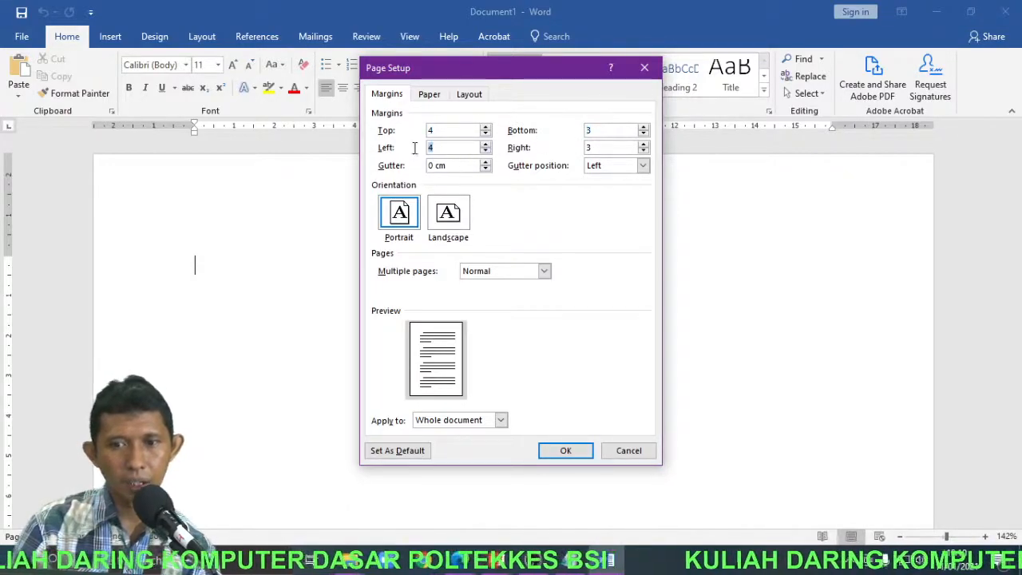
pyautogui.moveTo(622, 147); pyautogui.dragTo(571, 153)
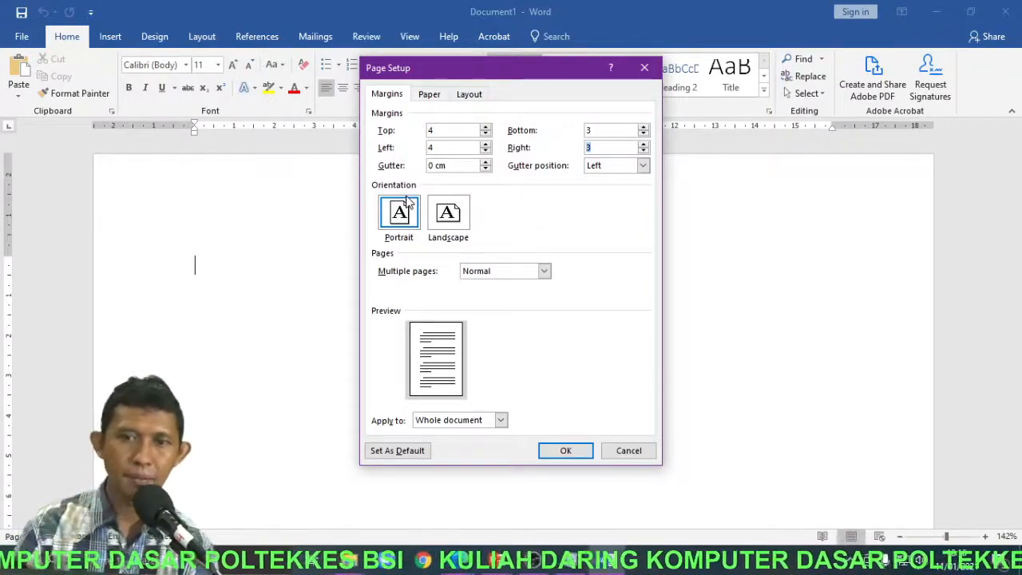
# Step: Try the Landscape page orientation and switch the page back to Portrait
pyautogui.click(410, 221)
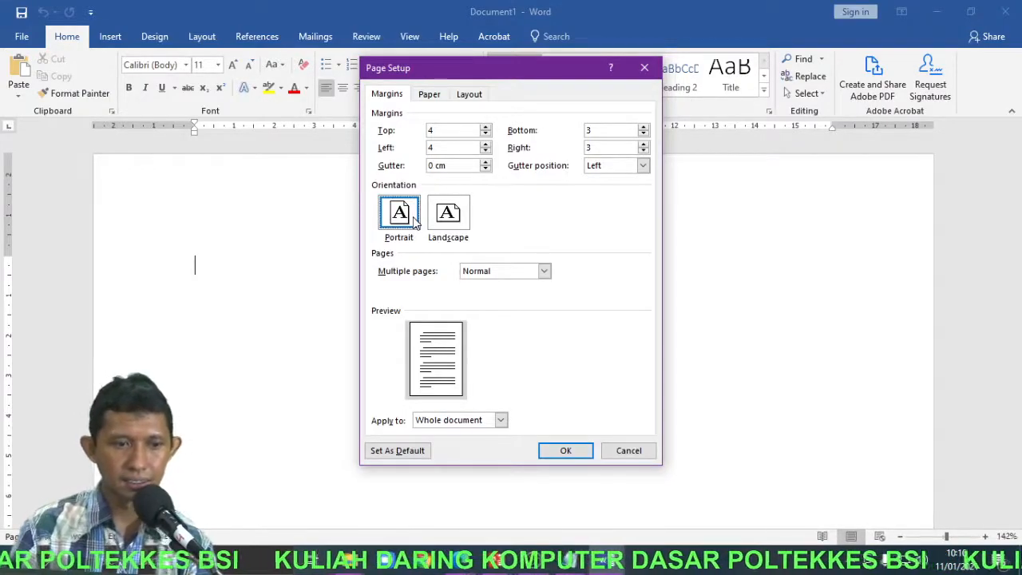
pyautogui.click(460, 223)
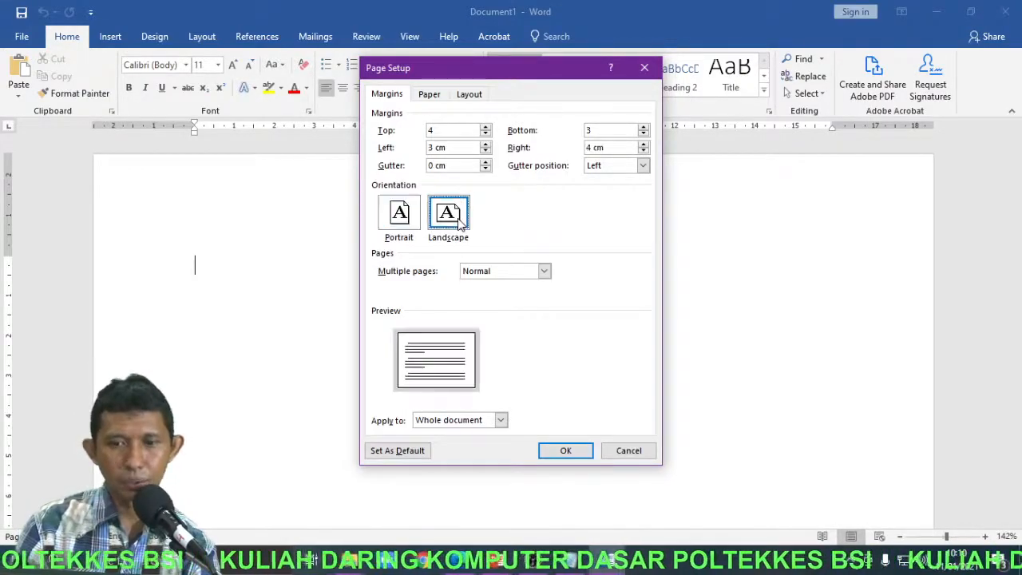
pyautogui.click(404, 227)
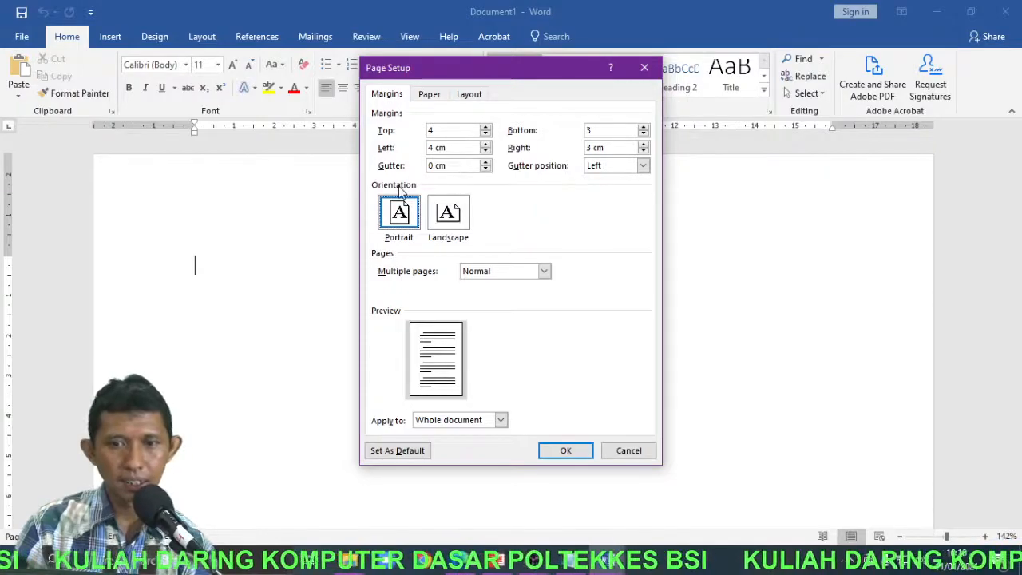
# Step: Try the Letter, Legal and A3 paper sizes in Page Setup and set the paper size back to A4
pyautogui.click(430, 97)
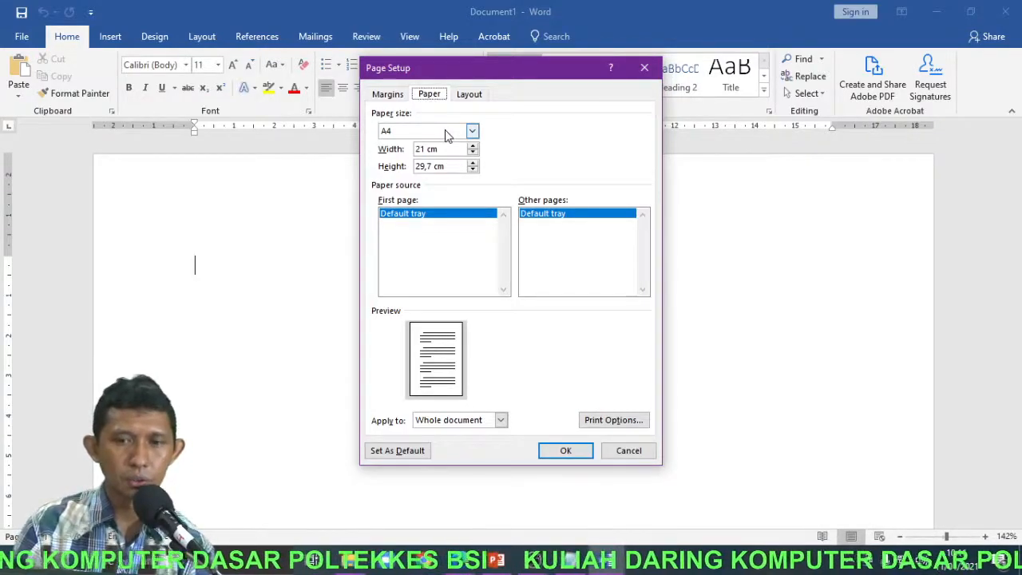
pyautogui.click(472, 132)
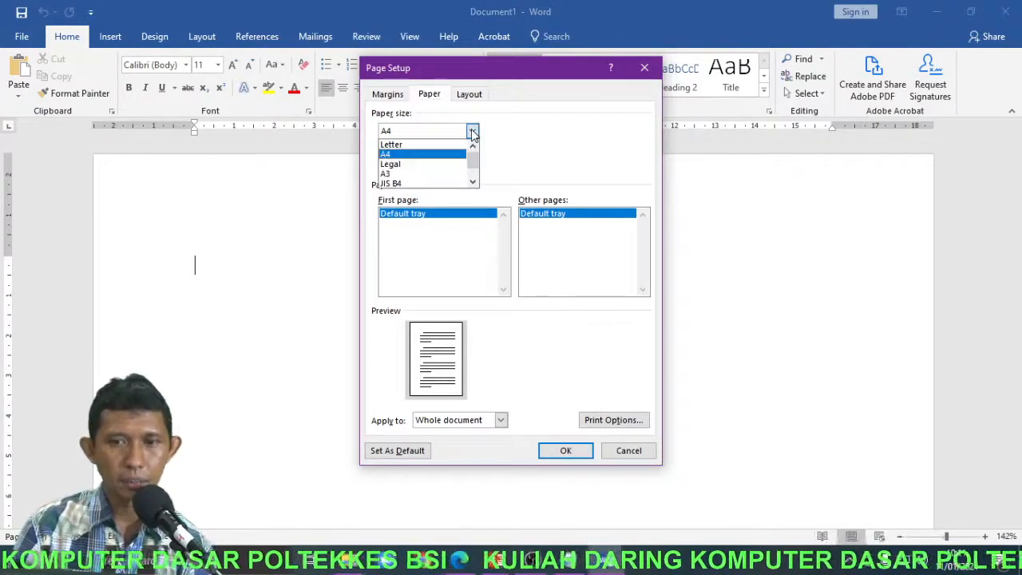
pyautogui.click(428, 146)
pyautogui.click(431, 132)
pyautogui.click(428, 163)
pyautogui.click(432, 132)
pyautogui.click(428, 173)
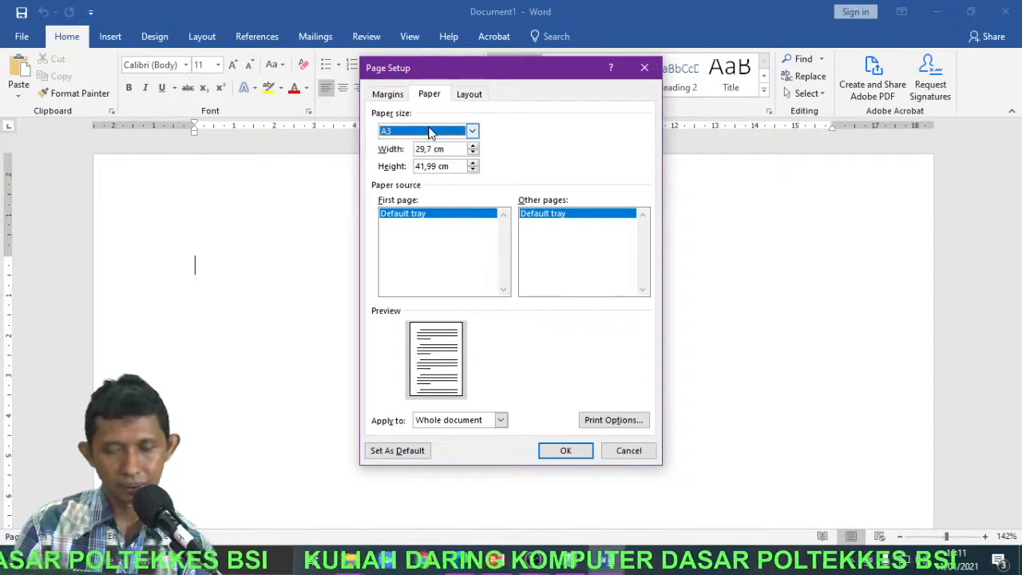
pyautogui.click(429, 131)
pyautogui.click(423, 155)
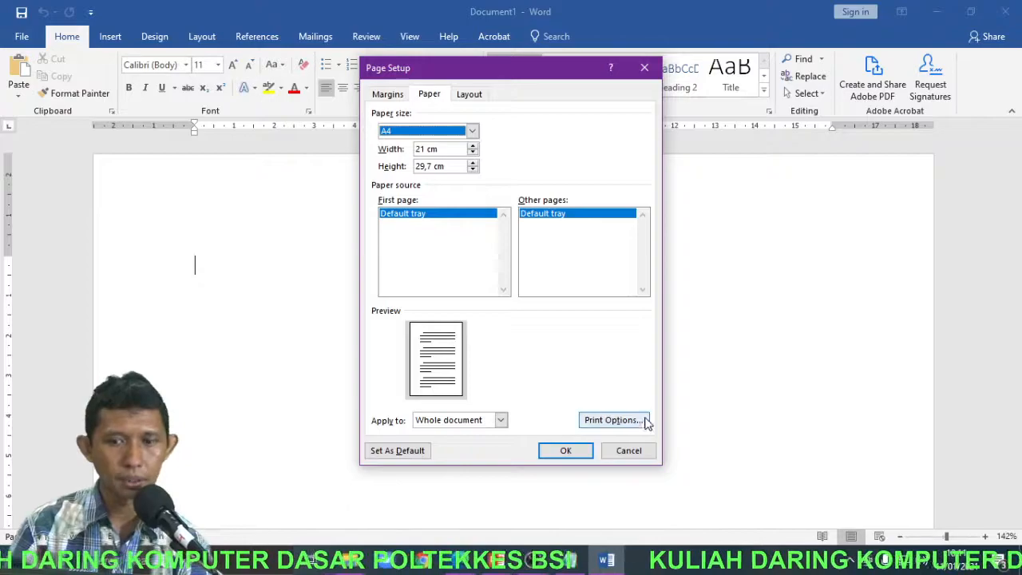
# Step: Apply the page setup to the whole document, look over the page and zoom out to 112%
pyautogui.click(566, 451)
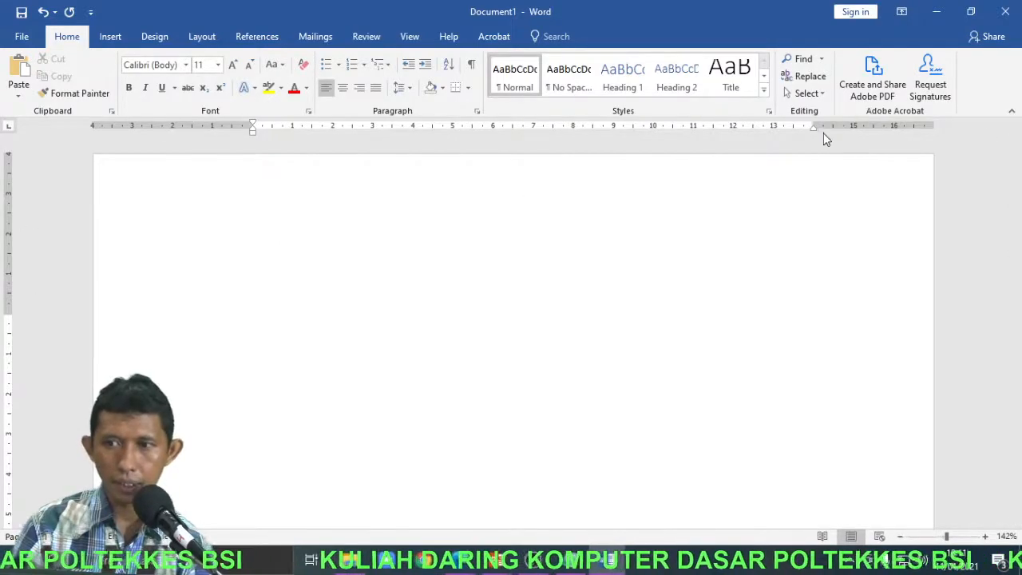
pyautogui.scroll(-2, 849, 379)
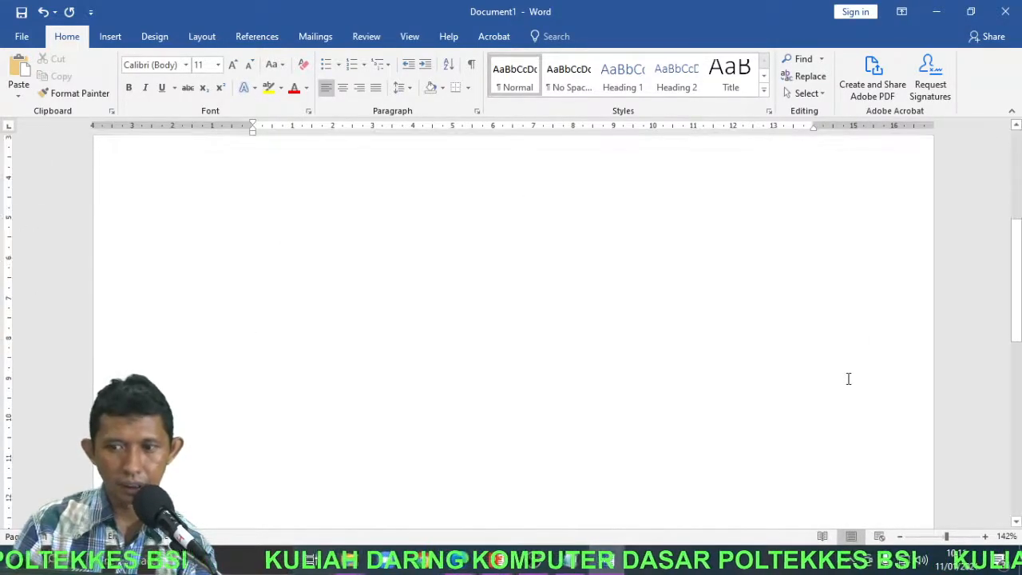
pyautogui.scroll(-8, 849, 378)
pyautogui.scroll(10, 379, 303)
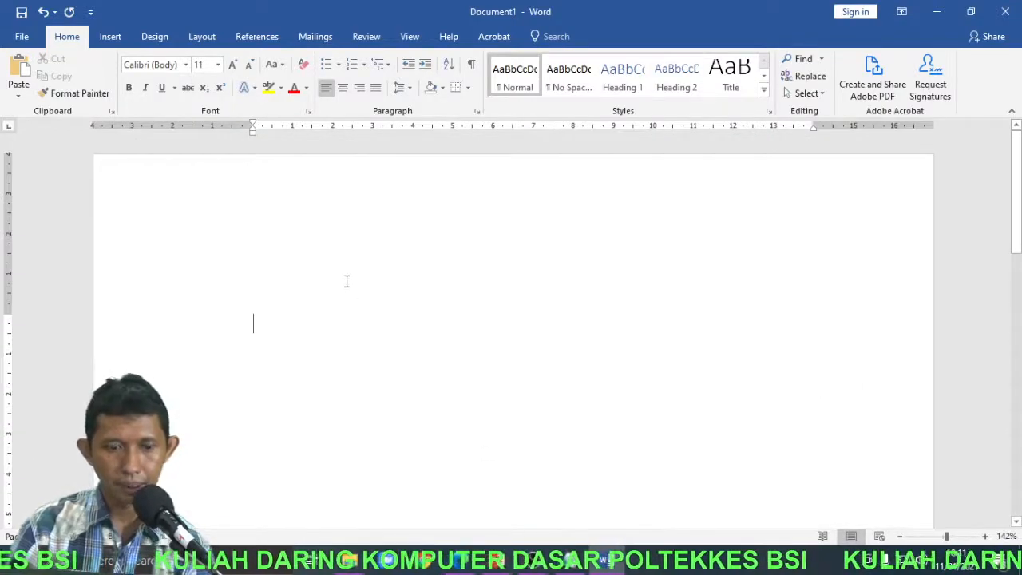
pyautogui.keyDown('ctrl'); pyautogui.scroll(-3, 352, 276); pyautogui.keyUp('ctrl')
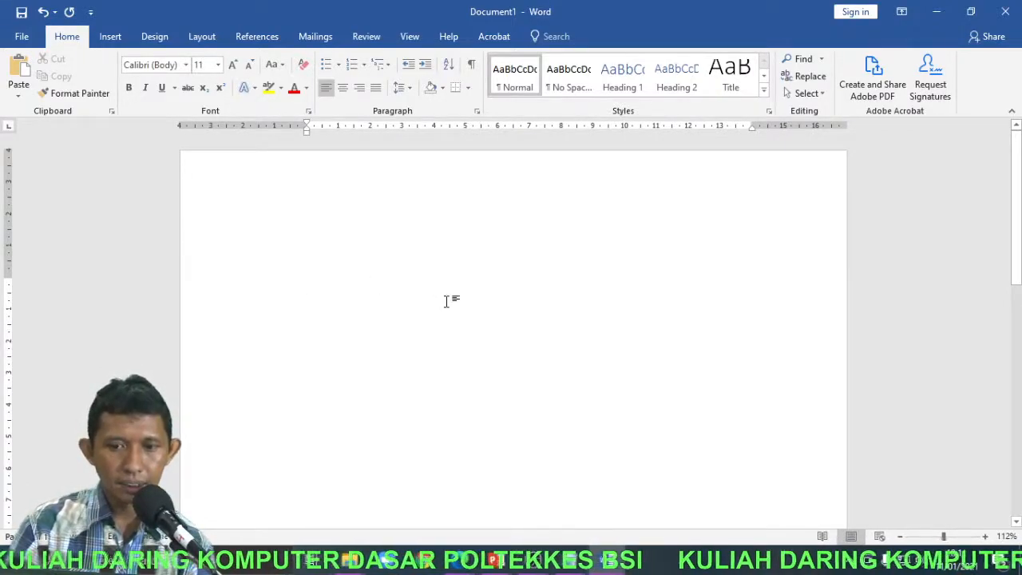
# Step: Enter the heading "Abstrak" on the first line of the page and start a new paragraph below it
pyautogui.click(579, 570)
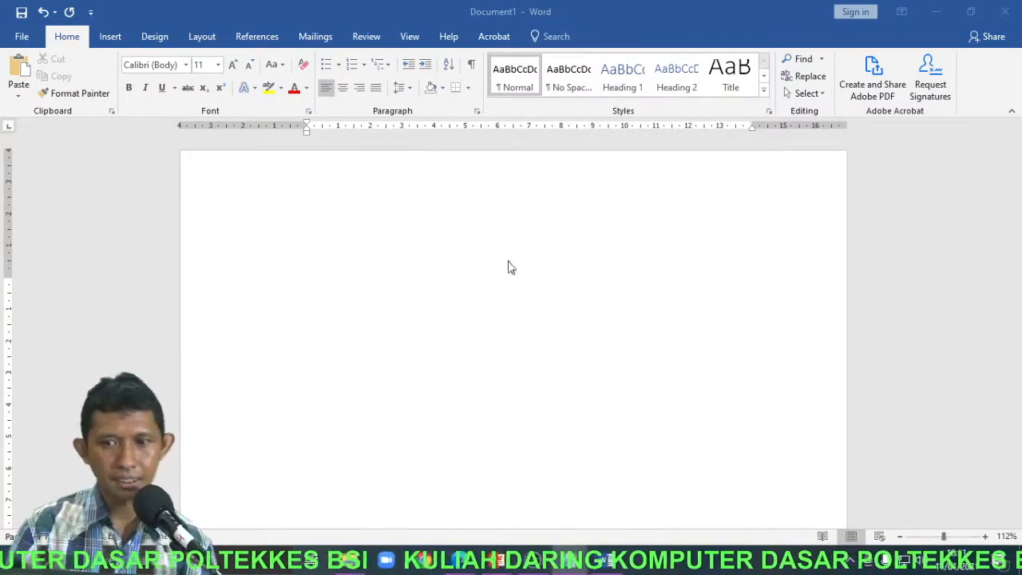
pyautogui.click(355, 264)
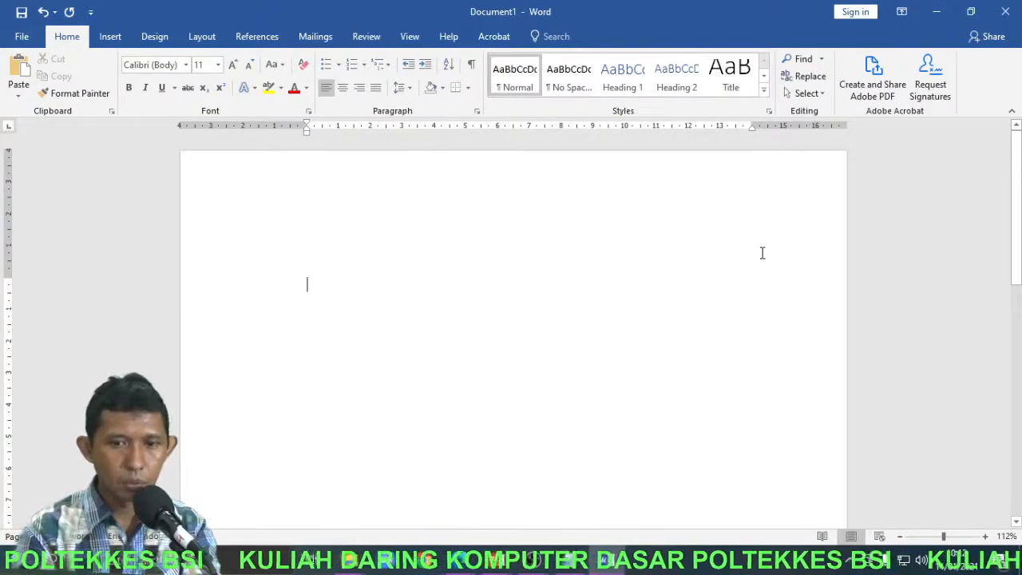
pyautogui.write('absta')
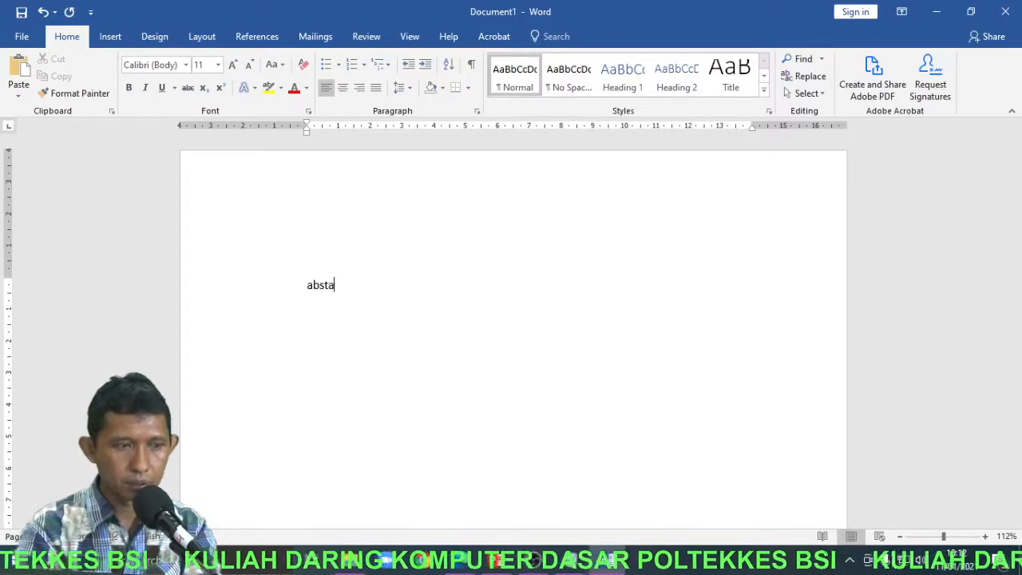
pyautogui.press('BackSpace')
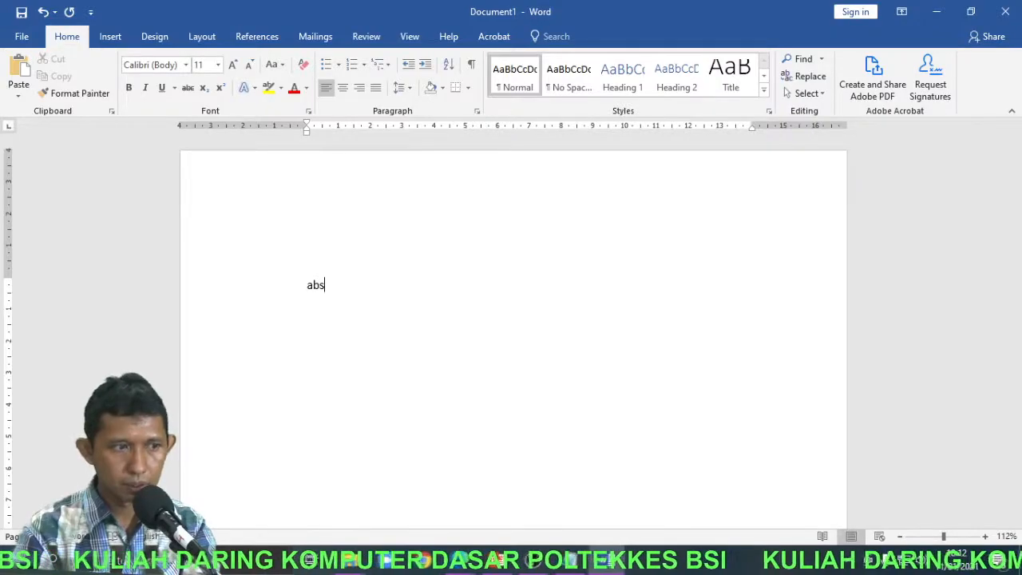
pyautogui.write('trak')
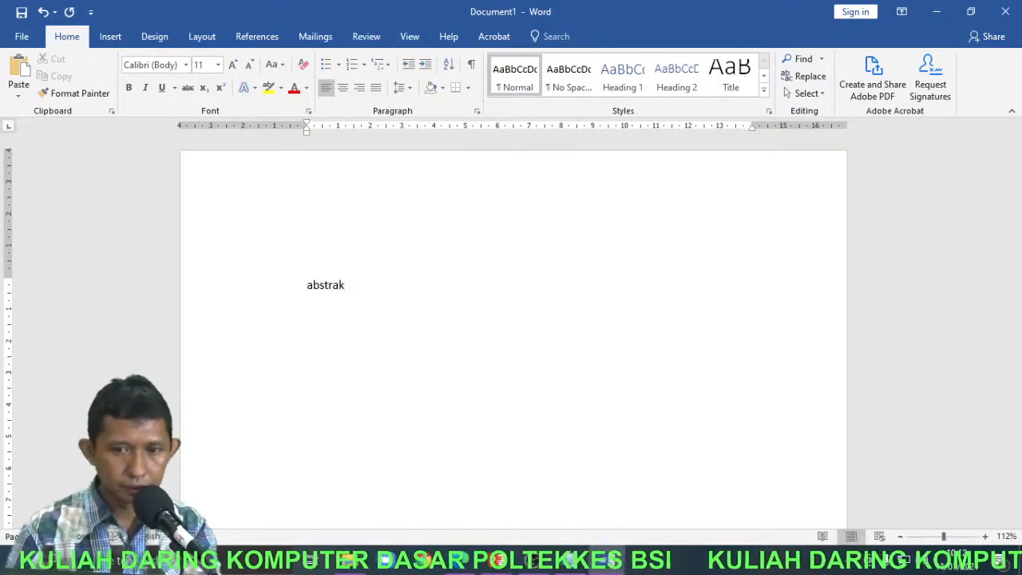
pyautogui.press('Return')
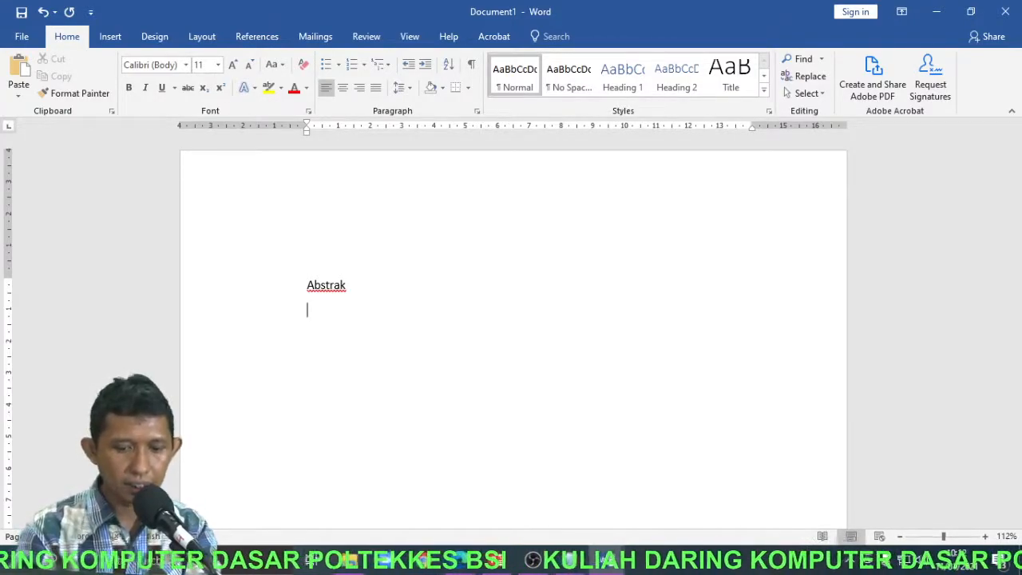
# Step: Begin the paragraph below the heading with the text "Permen Bryophyllum crenata"
pyautogui.write('Per')
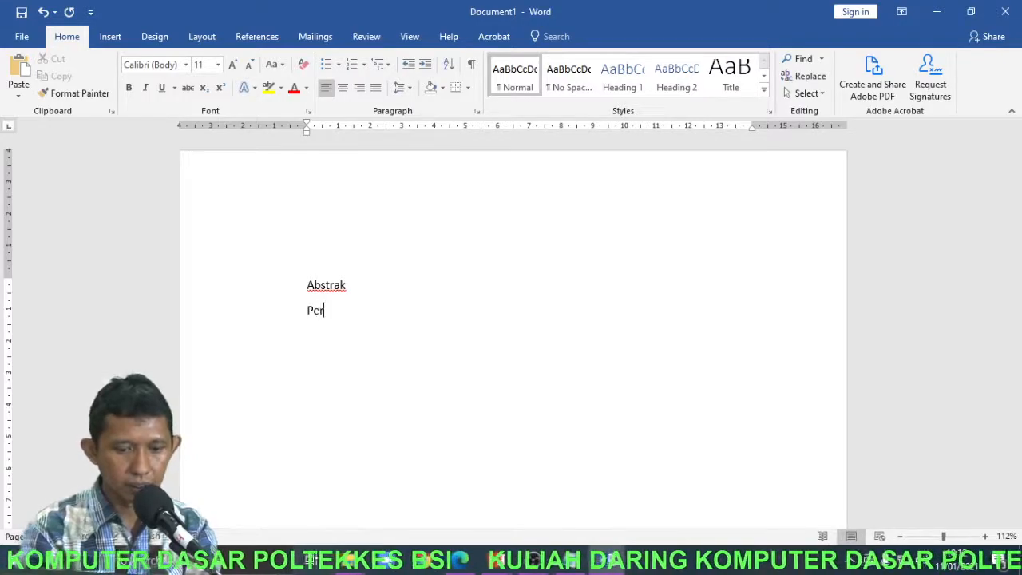
pyautogui.write('men B')
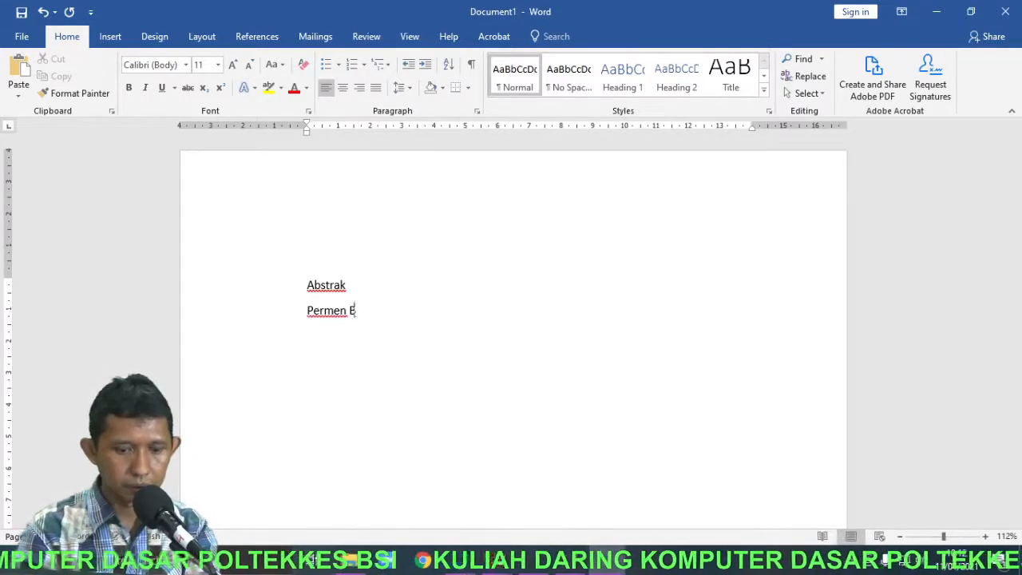
pyautogui.write('ryop')
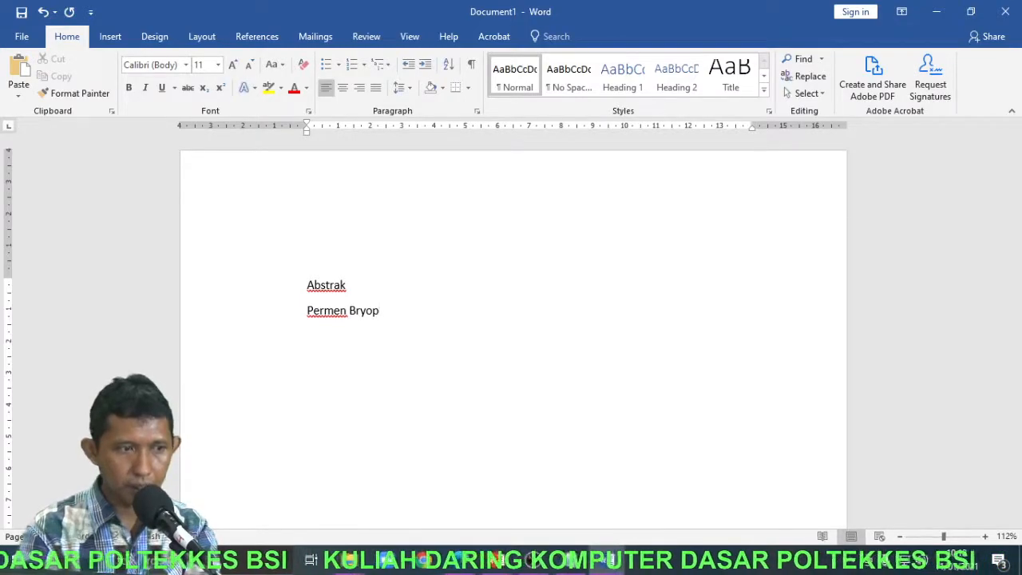
pyautogui.write('hyllum')
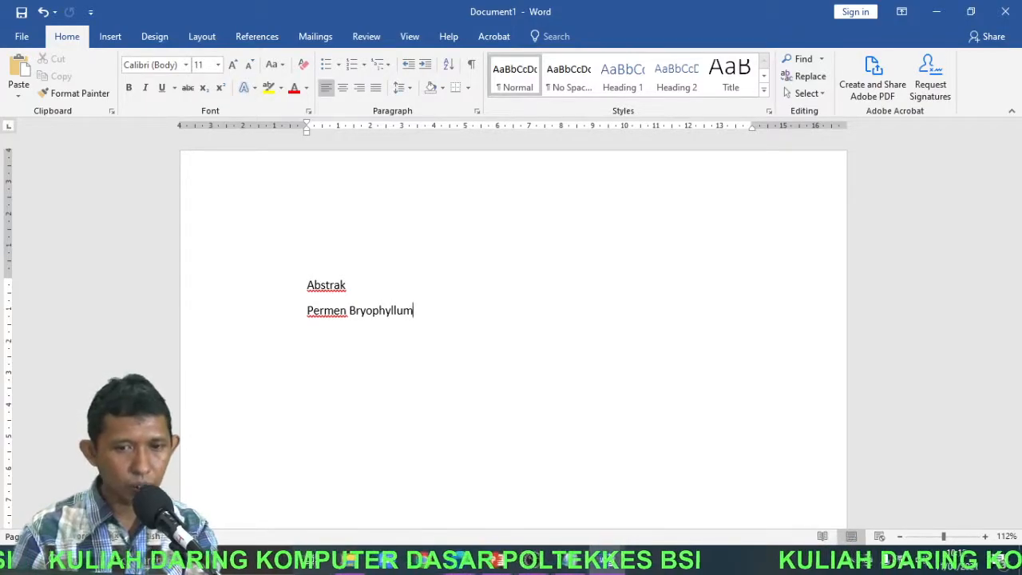
pyautogui.write('crena')
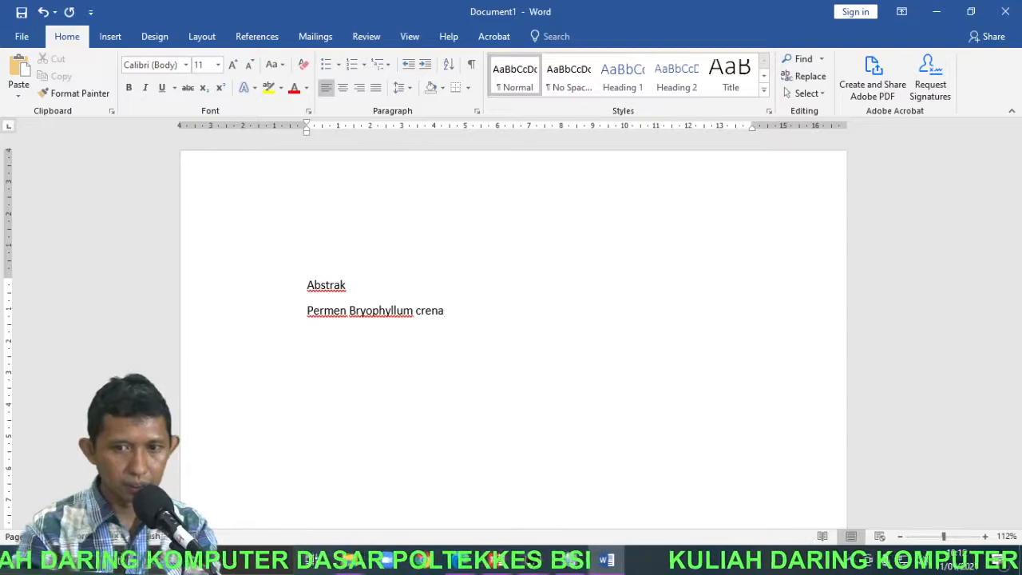
pyautogui.write('ta')
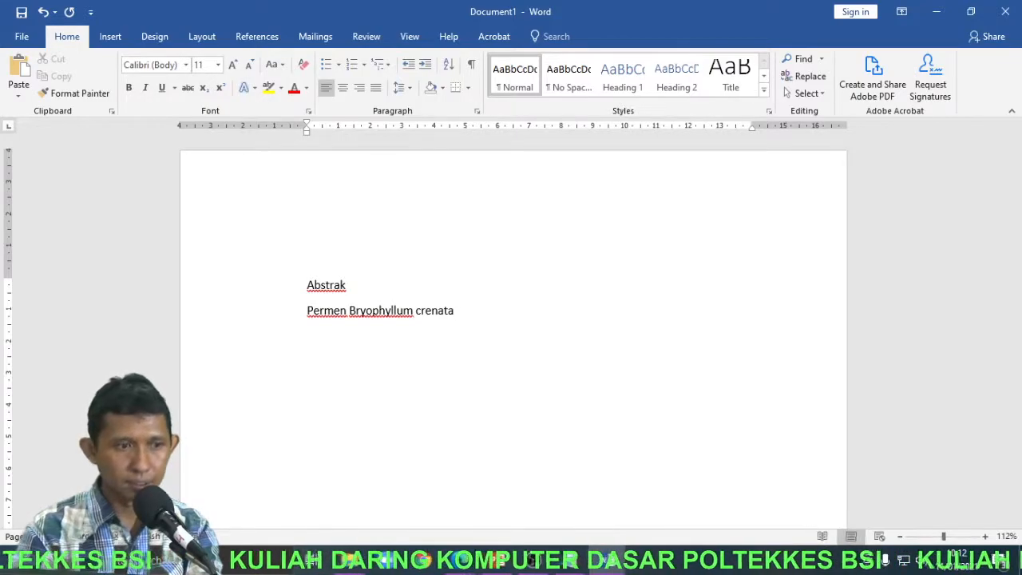
# Step: Continue the sentence with "dan hard candy wortel (Daucus carota, L.)"
pyautogui.write('dan ')
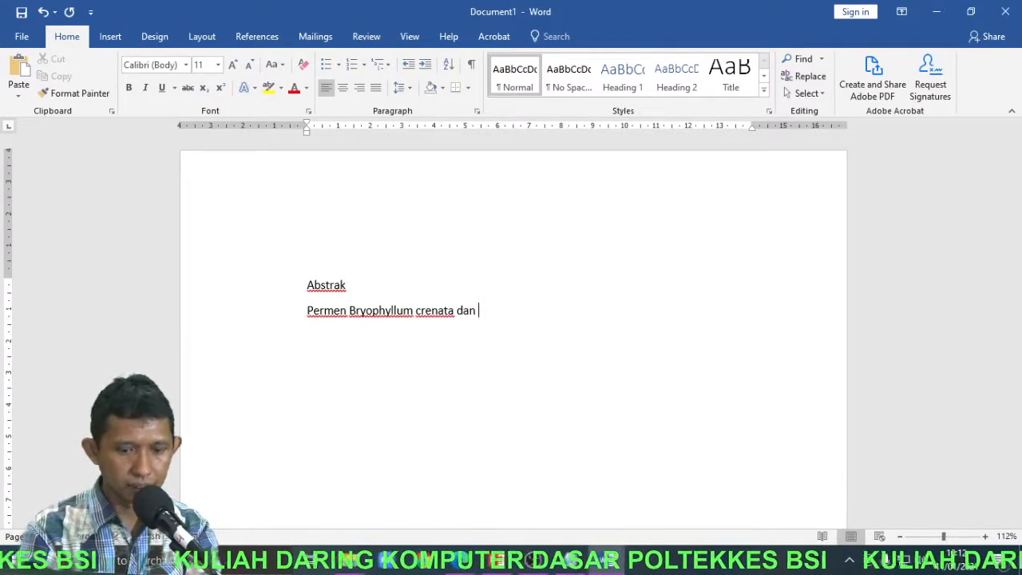
pyautogui.write('hard can')
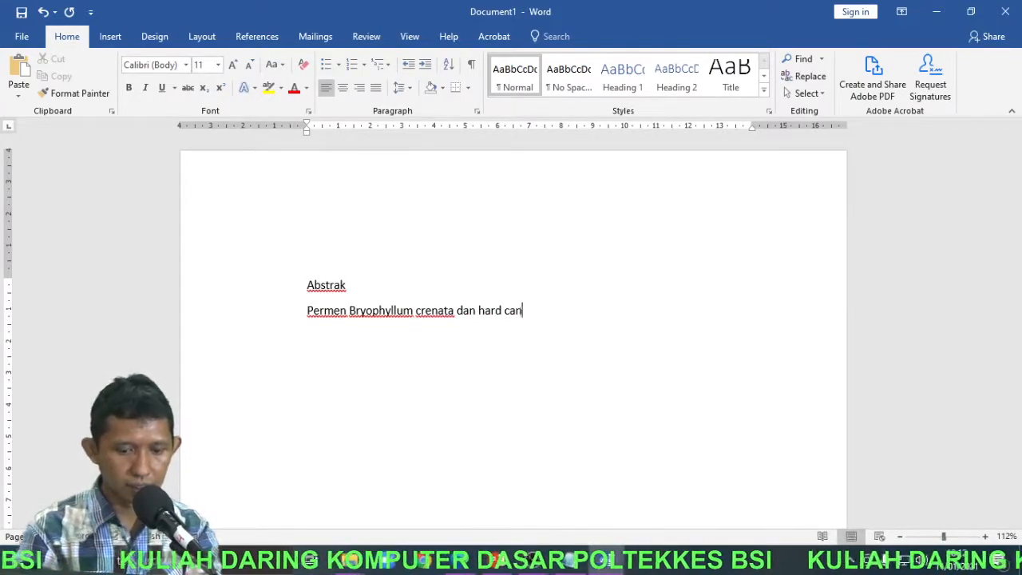
pyautogui.write('dy wor')
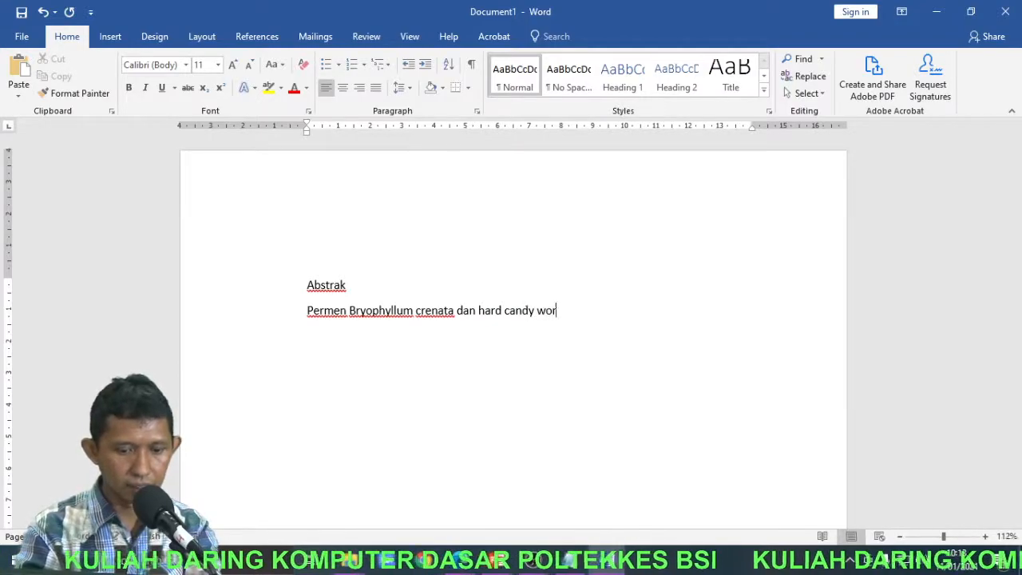
pyautogui.write('tel (Daucus')
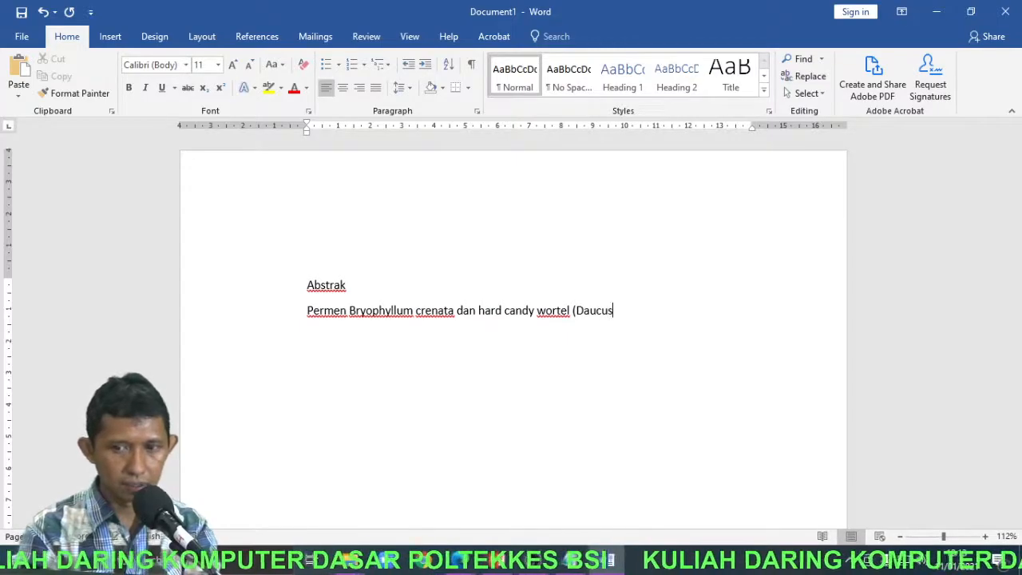
pyautogui.write(' ca')
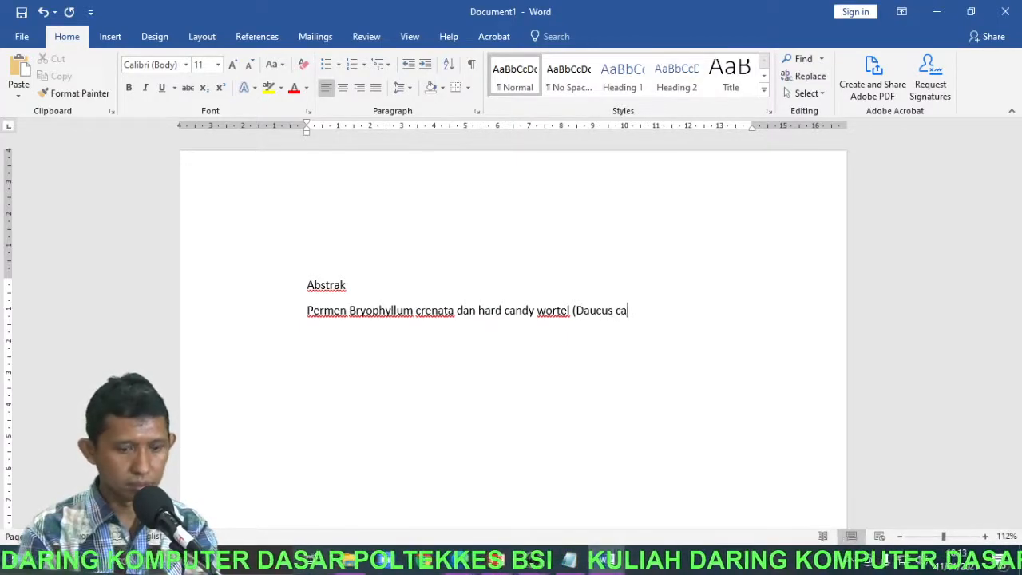
pyautogui.write('rota, L')
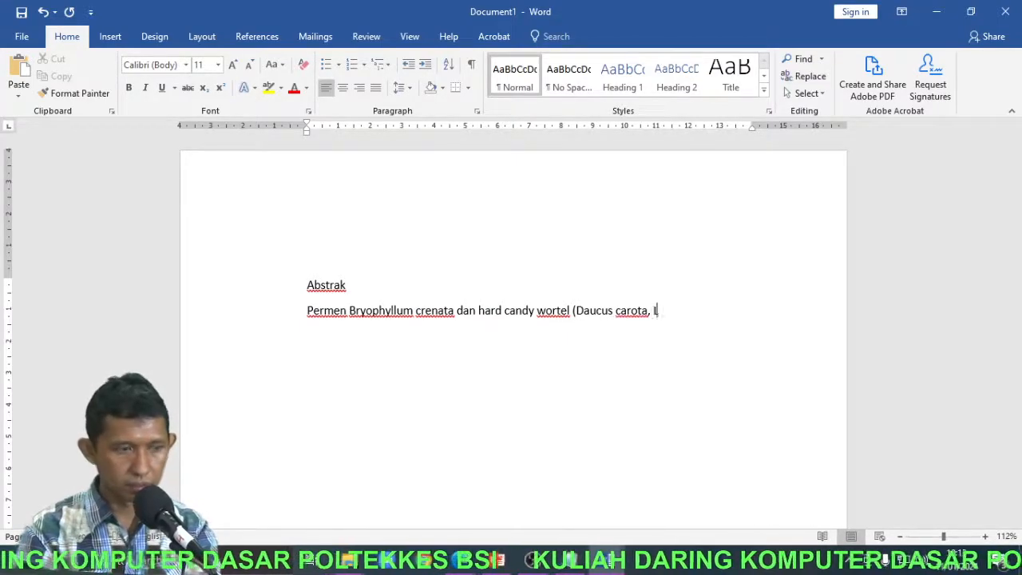
pyautogui.write('.)')
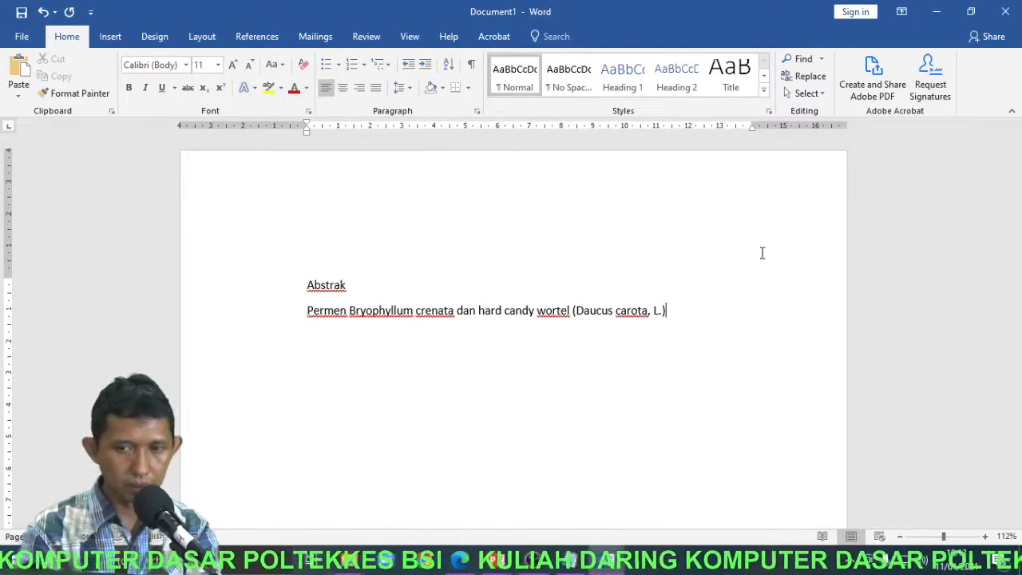
# Step: Complete the sentence with "sebagai upaya pengembangan sediaan anticacing."
pyautogui.write(' sebagai')
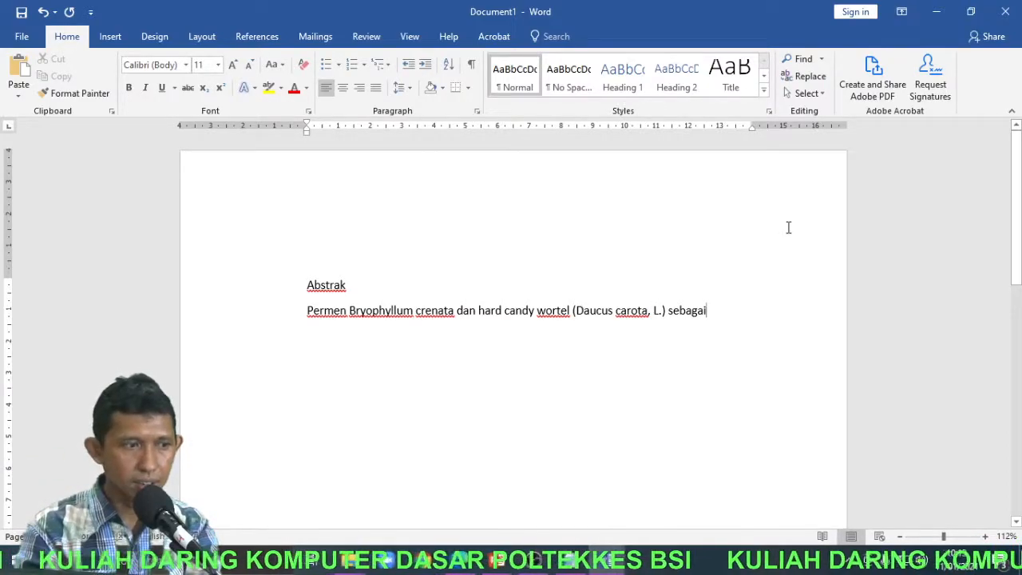
pyautogui.write('upaya')
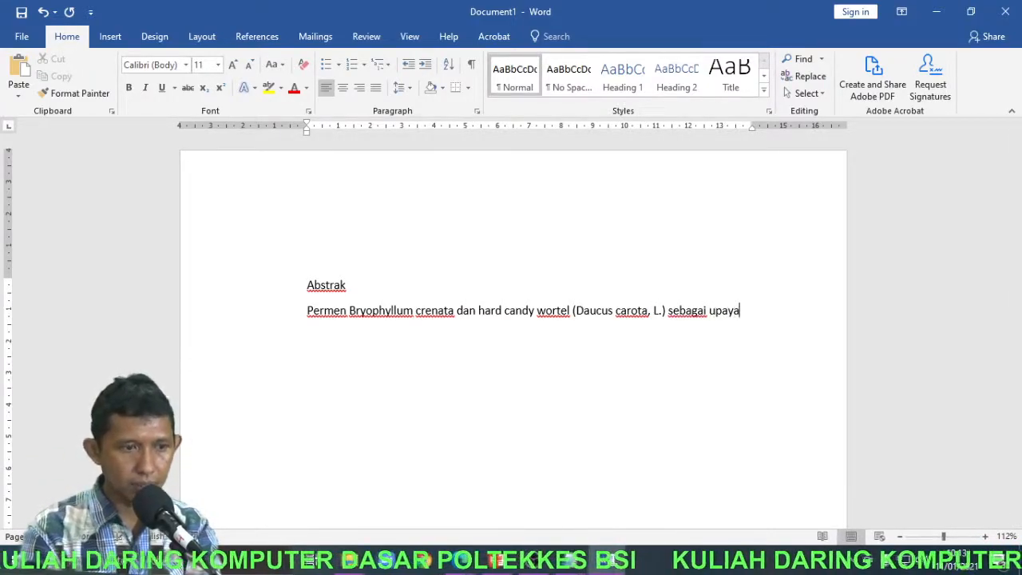
pyautogui.write(' pengembanag')
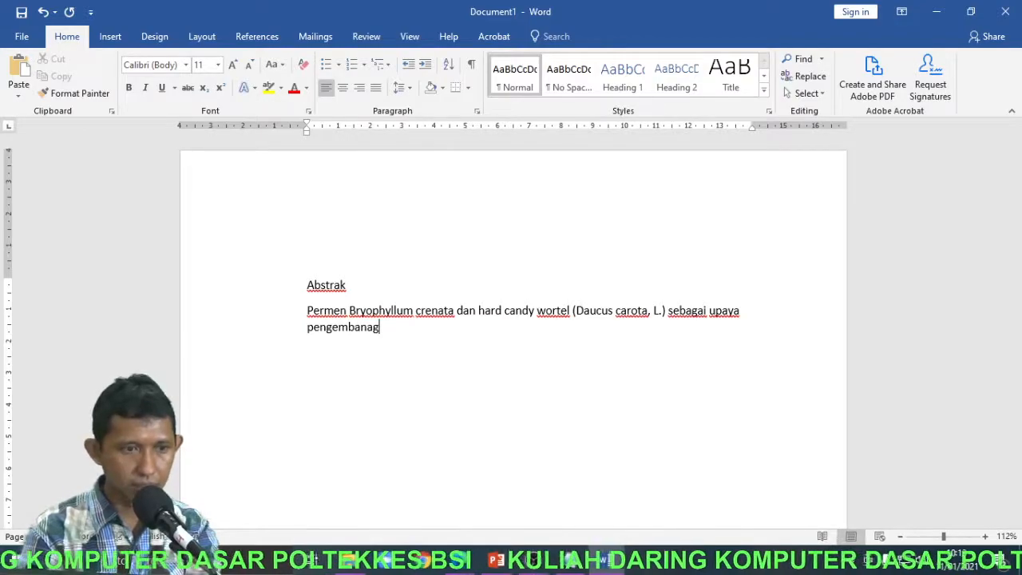
pyautogui.press('BackSpace')
pyautogui.press('BackSpace')
pyautogui.press('BackSpace')
pyautogui.press('BackSpace')
pyautogui.write('angan se')
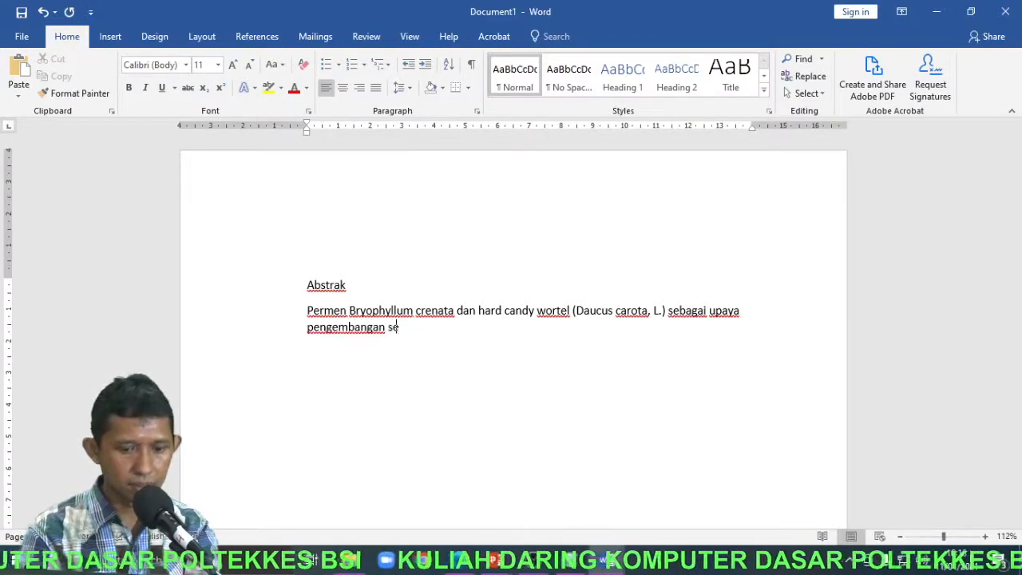
pyautogui.write('diaan an')
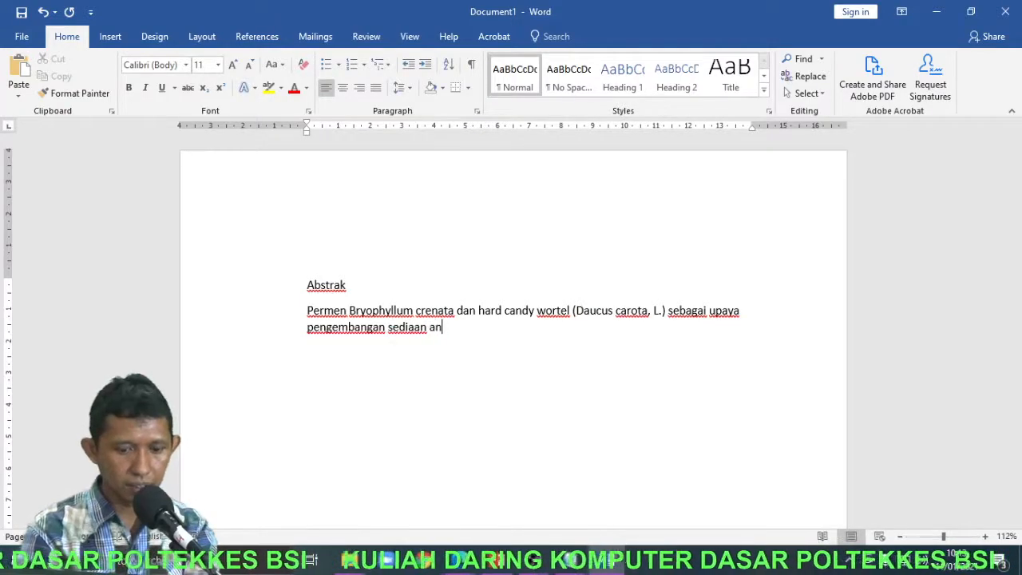
pyautogui.write('ticacing.')
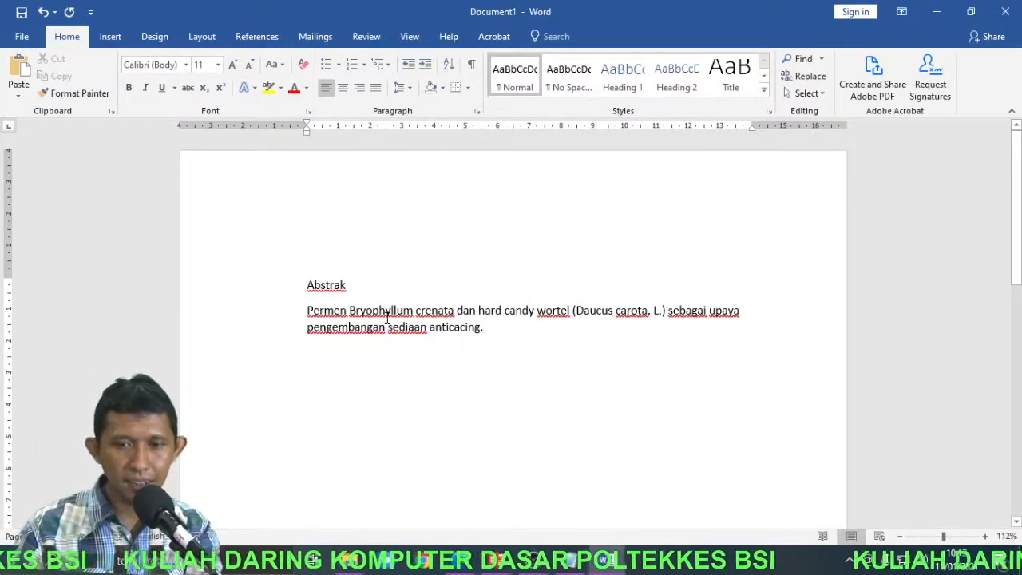
# Step: Capitalize the second word of the plant name in the abstract so that it reads "Bryophyllum Crenata"
pyautogui.scroll(8, 387, 318)
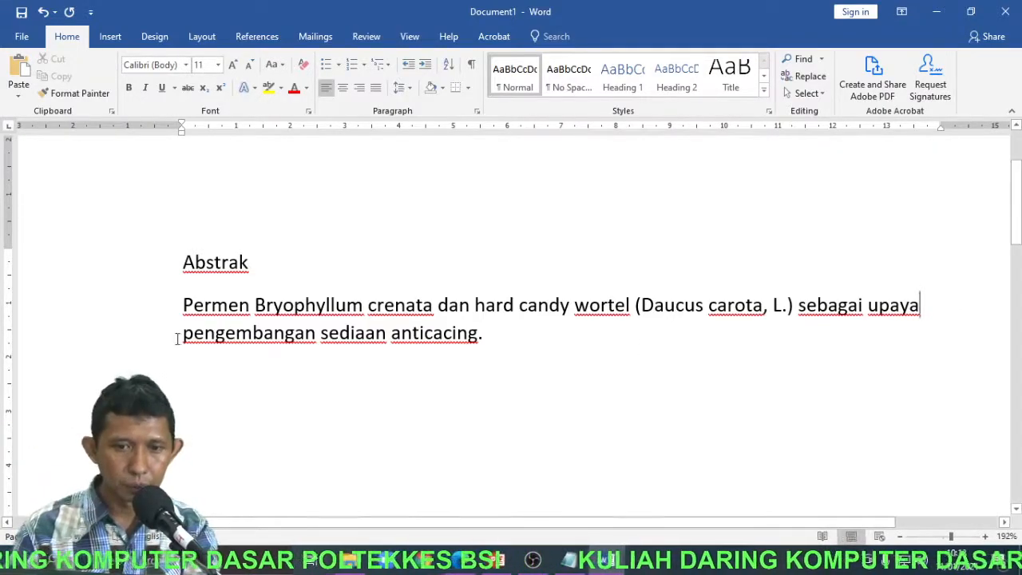
pyautogui.moveTo(178, 339); pyautogui.dragTo(495, 339)
pyautogui.click(493, 341)
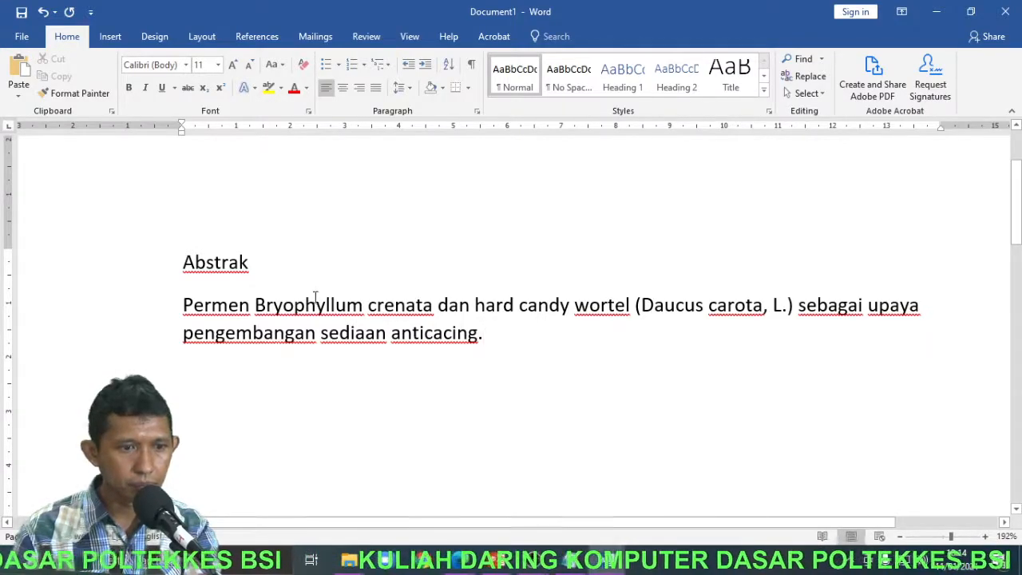
pyautogui.moveTo(254, 305); pyautogui.dragTo(436, 307)
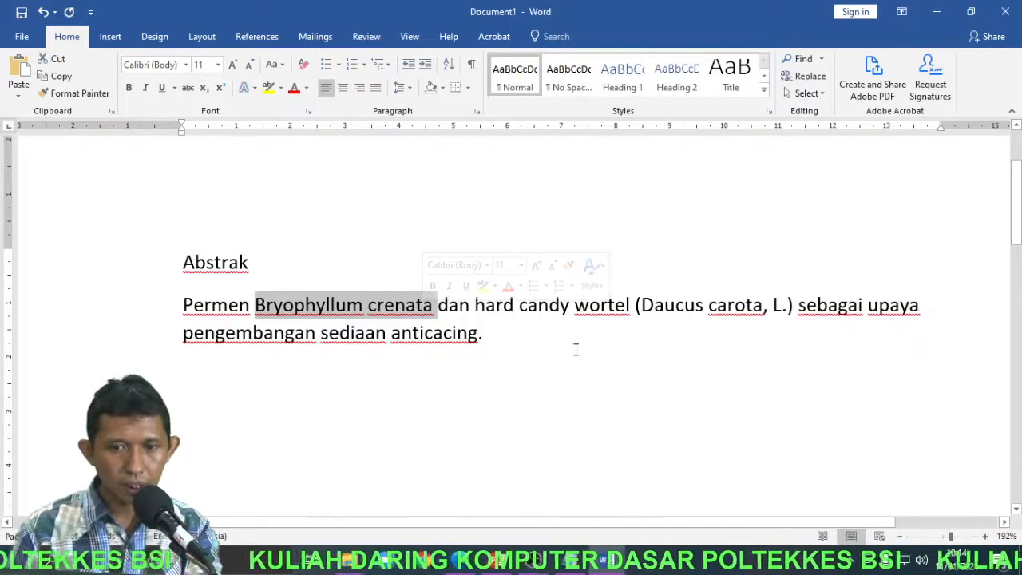
pyautogui.click(495, 338)
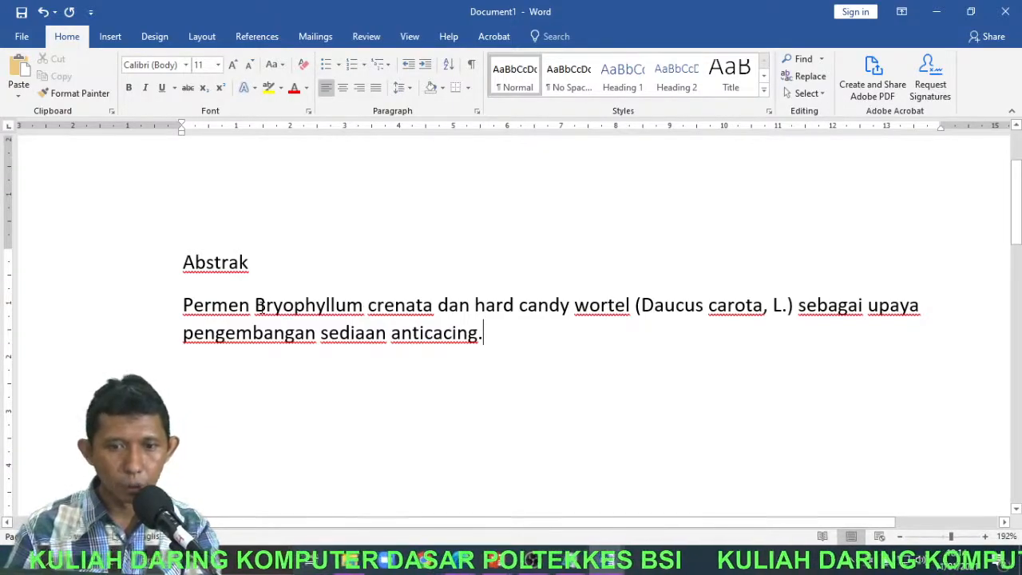
pyautogui.moveTo(257, 307); pyautogui.dragTo(282, 306)
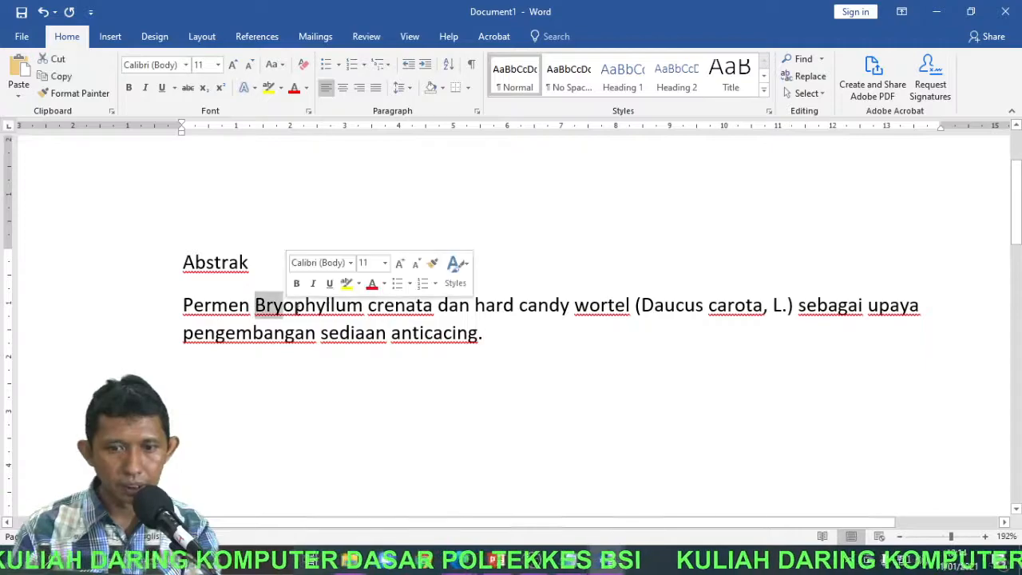
pyautogui.click(377, 306)
pyautogui.press('BackSpace')
pyautogui.write('C')
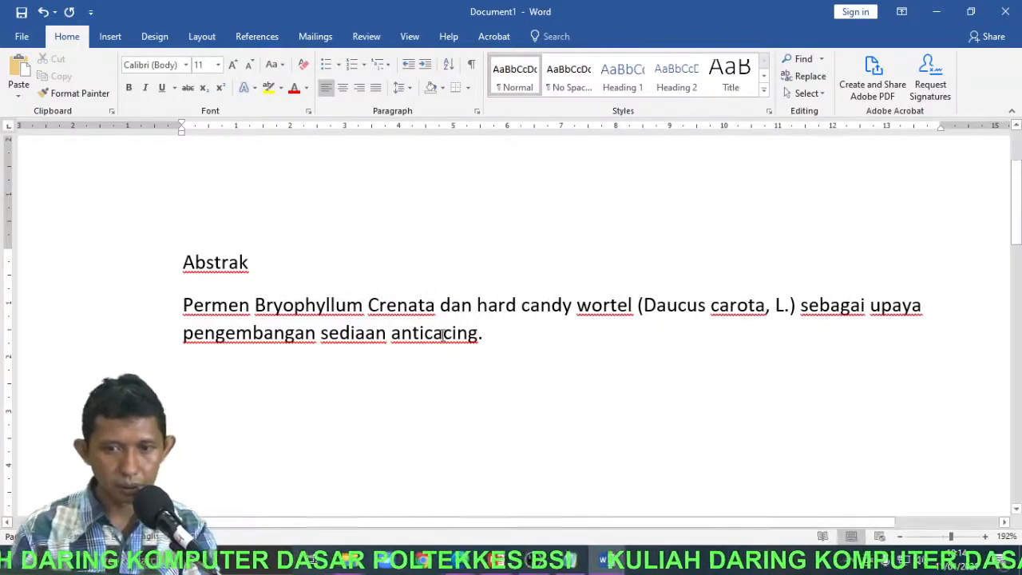
# Step: Copy the plant name "Bryophyllum Crenata" from the abstract's first sentence and open the AutoCorrect options in the proofing settings
pyautogui.moveTo(256, 306); pyautogui.dragTo(421, 302)
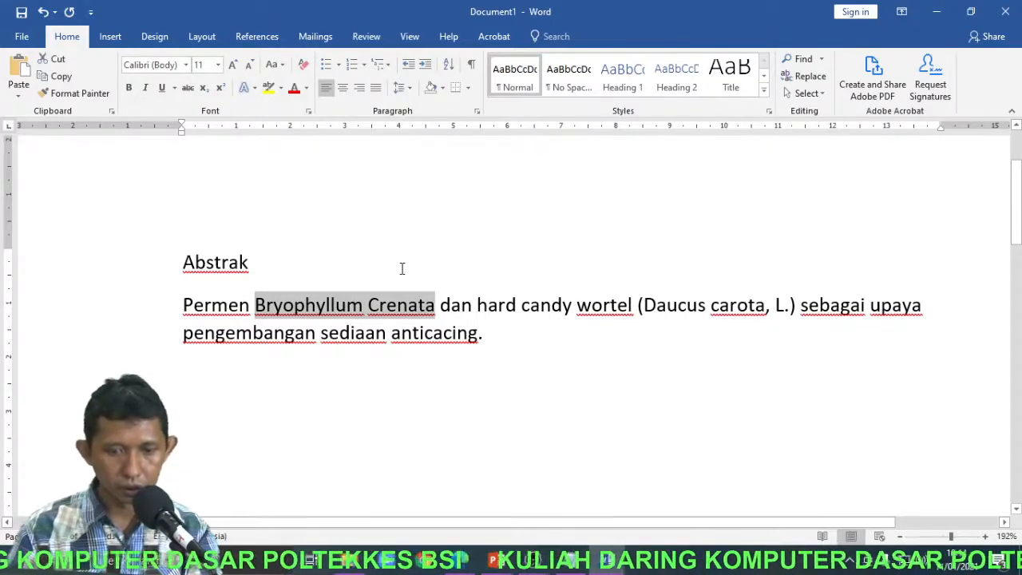
pyautogui.rightClick(415, 306)
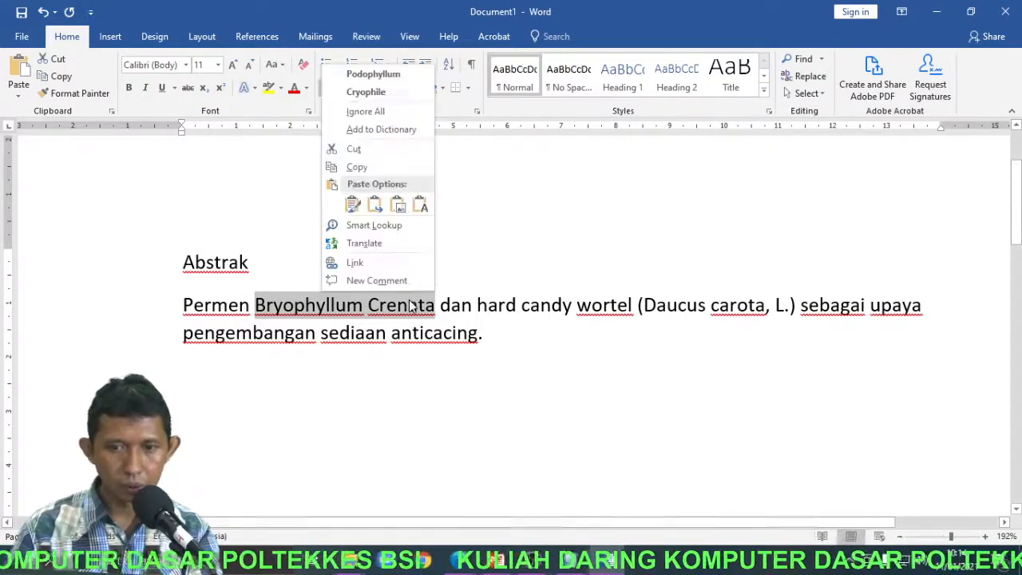
pyautogui.click(385, 168)
pyautogui.click(21, 36)
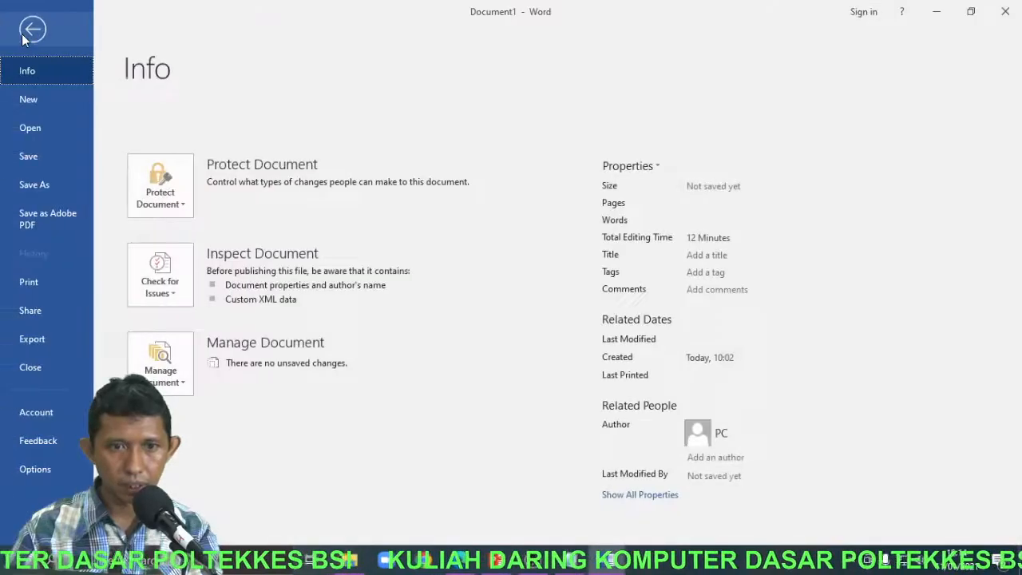
pyautogui.click(33, 468)
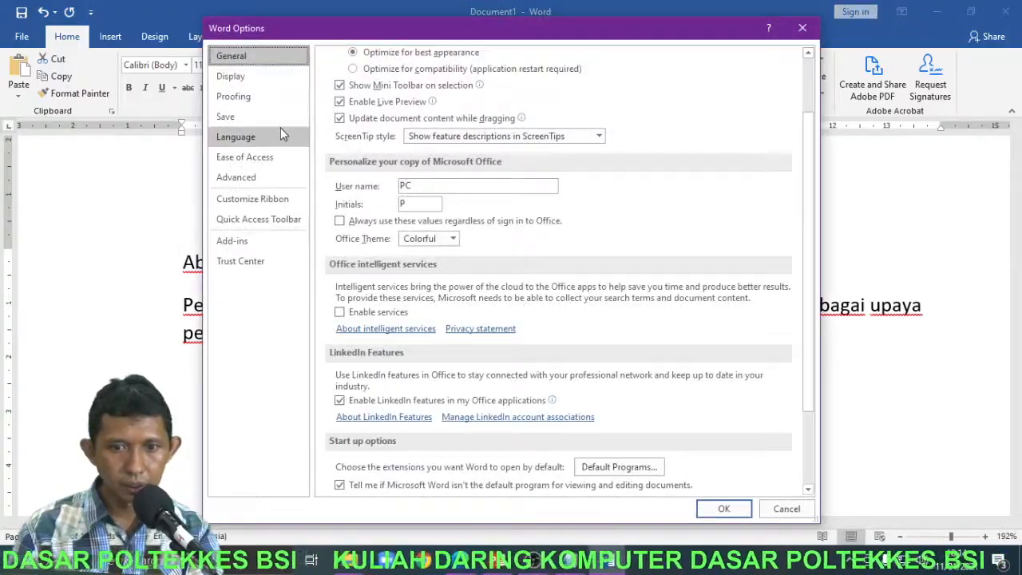
pyautogui.click(276, 97)
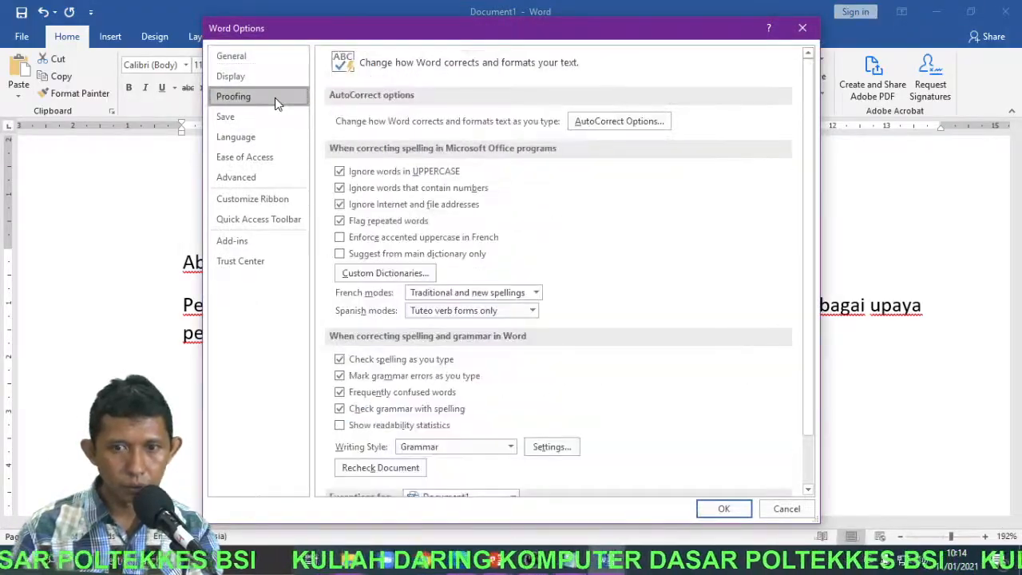
pyautogui.click(628, 121)
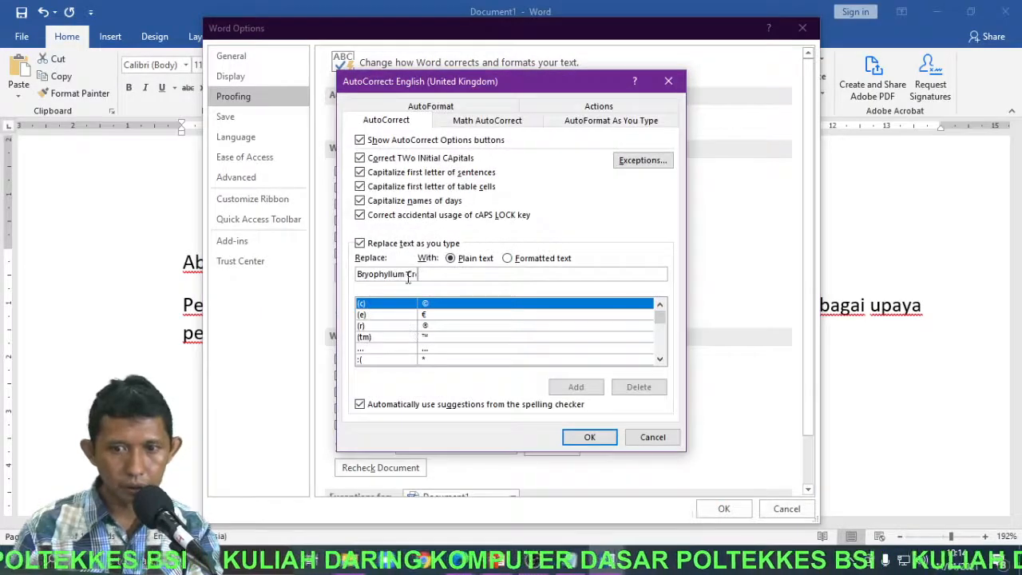
# Step: Add an AutoCorrect entry that replaces "brc" with "Bryophyllum Crenata" and apply the Word options
pyautogui.click(450, 274)
pyautogui.hotkey('ctrl', 'v')
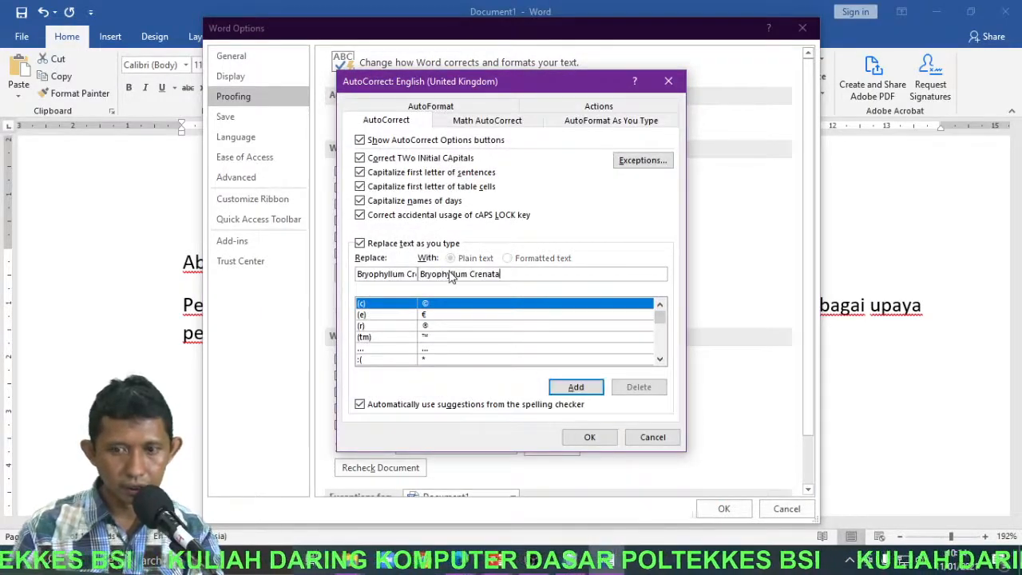
pyautogui.tripleClick(410, 274)
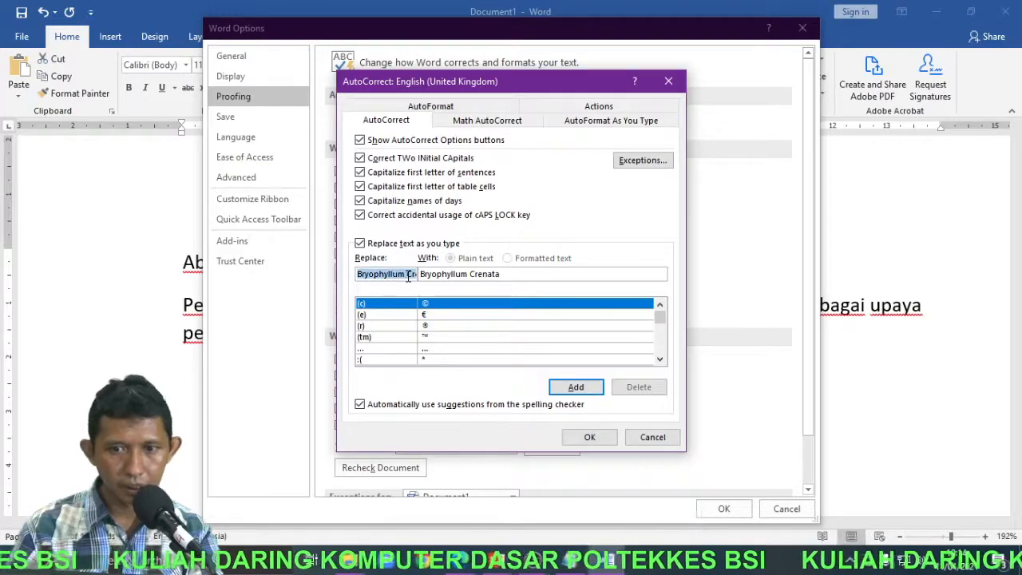
pyautogui.press('BackSpace')
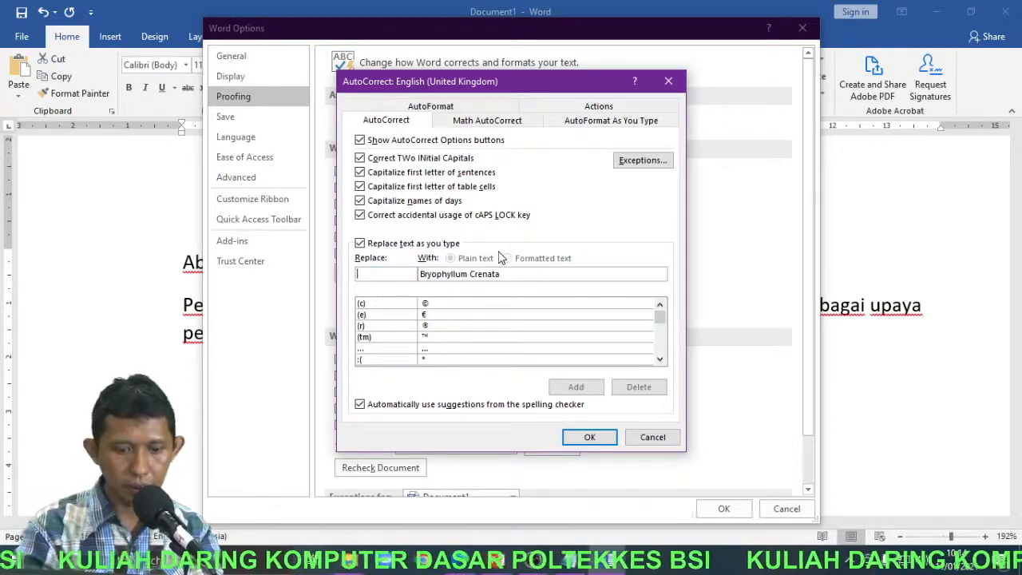
pyautogui.write('brc')
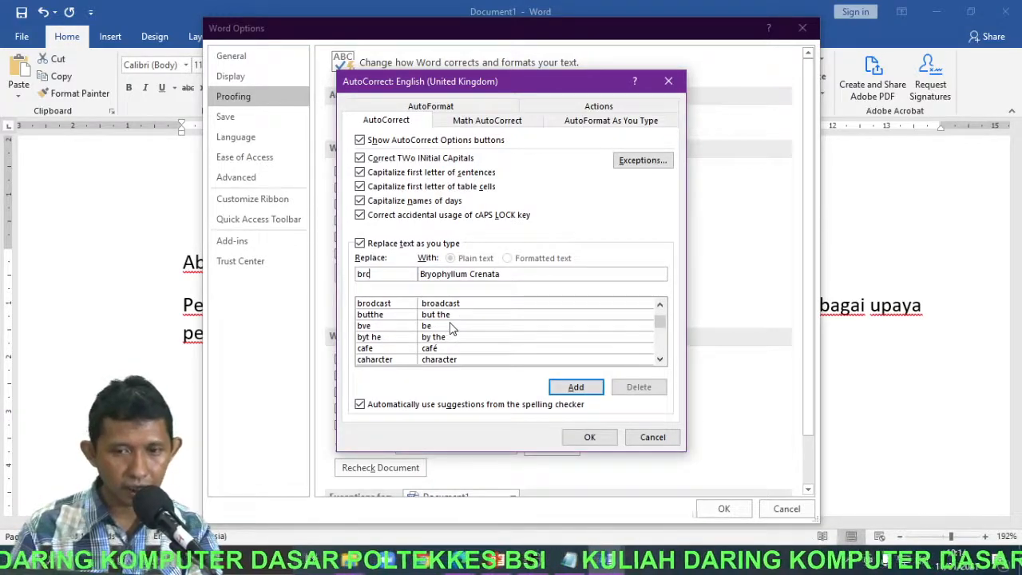
pyautogui.click(577, 388)
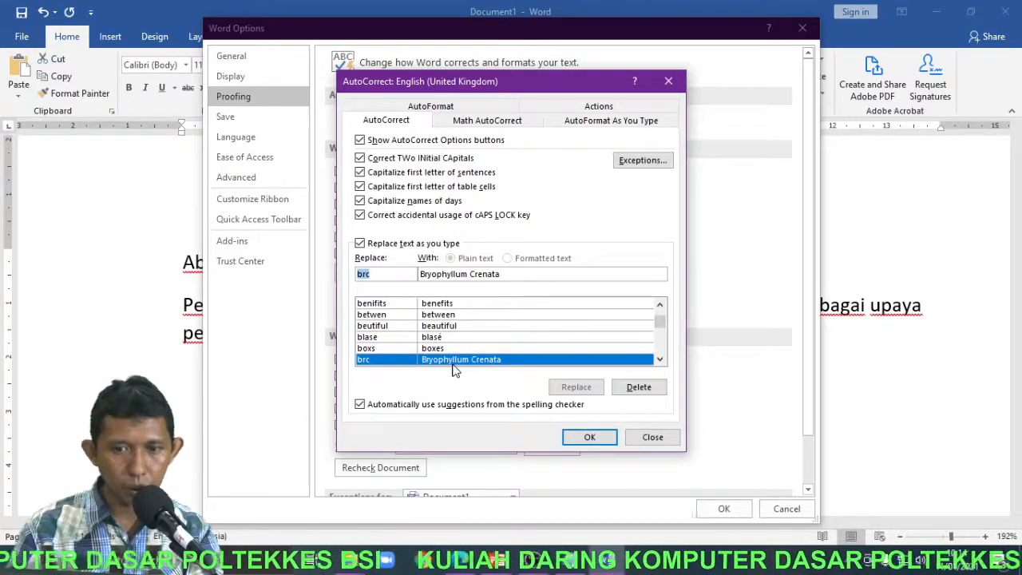
pyautogui.click(589, 439)
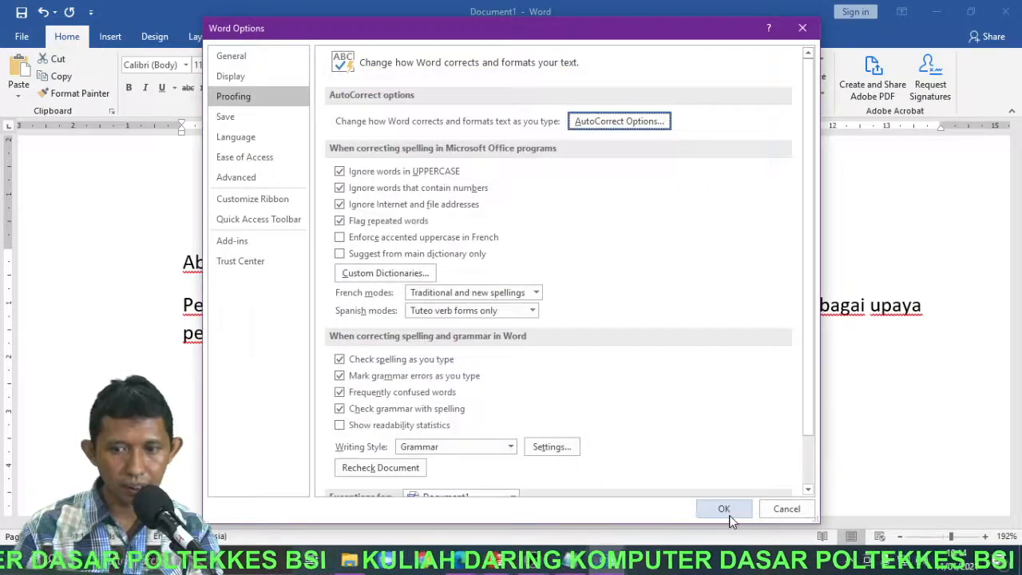
pyautogui.click(727, 509)
# Step: Start a second sentence in the abstract with "Pada permen" and insert "Bryophyllum Crenata" through the "brc" abbreviation
pyautogui.click(517, 345)
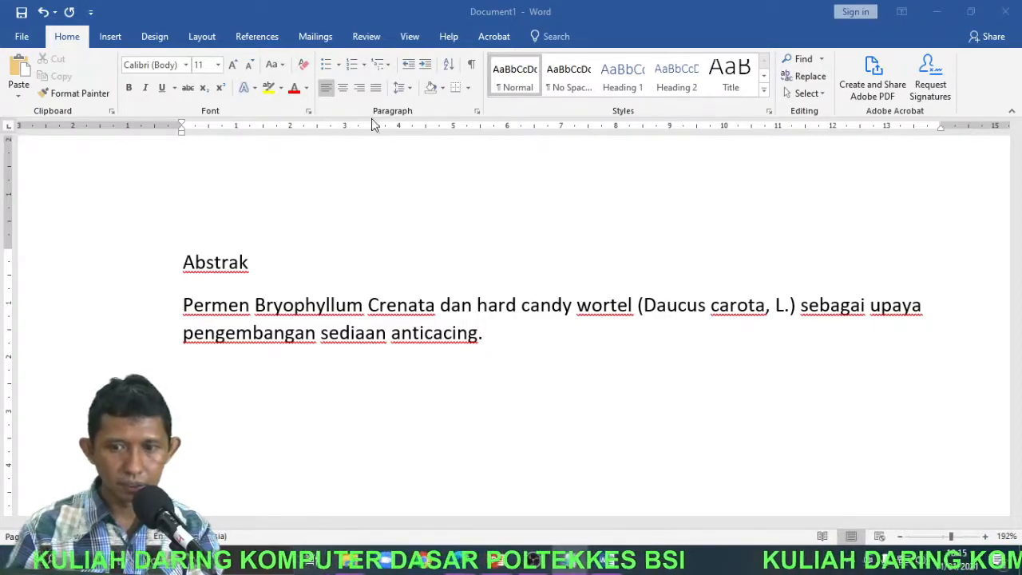
pyautogui.click(516, 345)
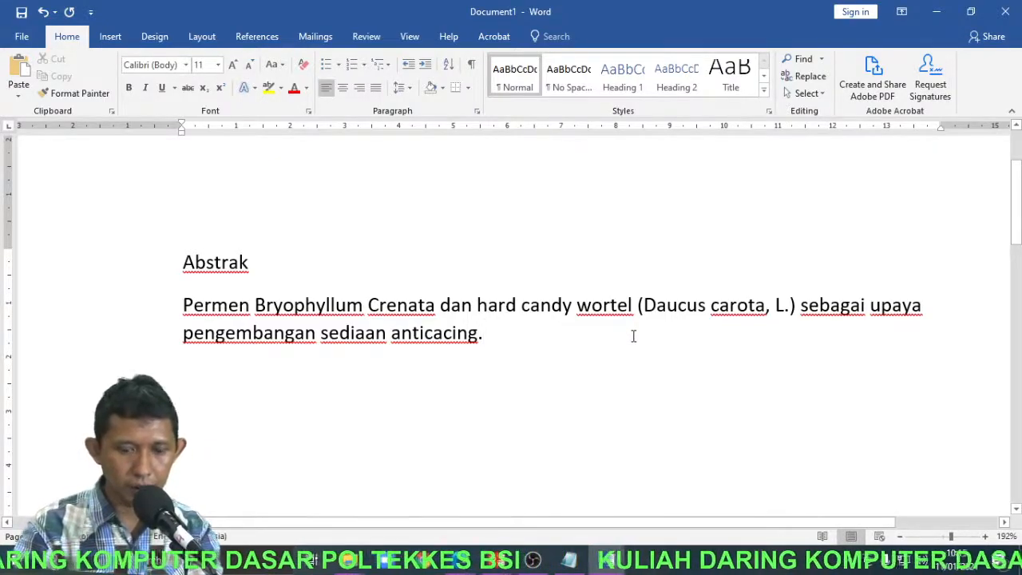
pyautogui.write('Pada permen br')
pyautogui.write('ophyllum Crenata')
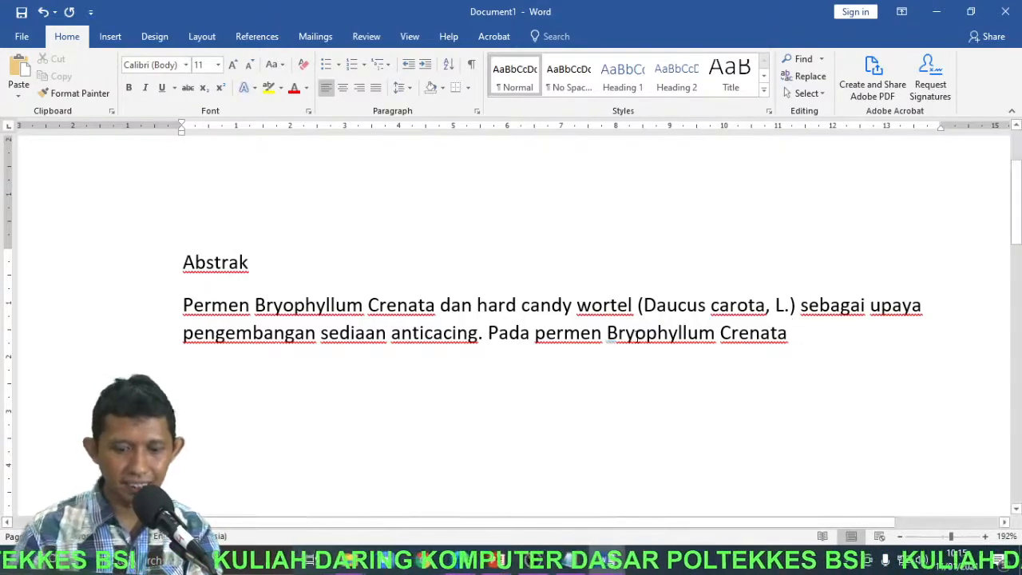
# Step: Remove the plant name inserted in the second sentence and enter it again through the "brc" abbreviation
pyautogui.hotkey('ctrl', 'z')
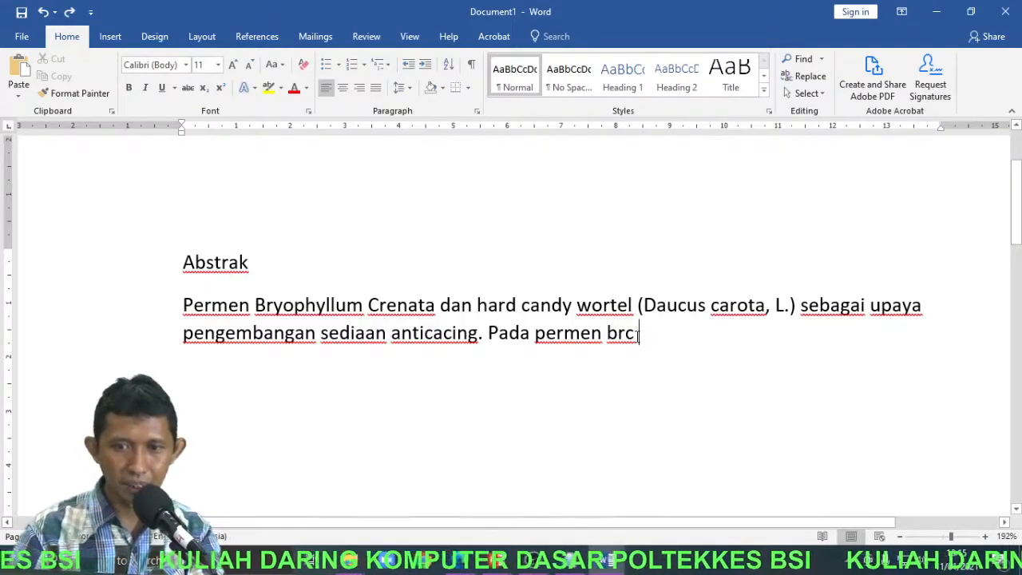
pyautogui.press('BackSpace')
pyautogui.press('BackSpace')
pyautogui.press('BackSpace')
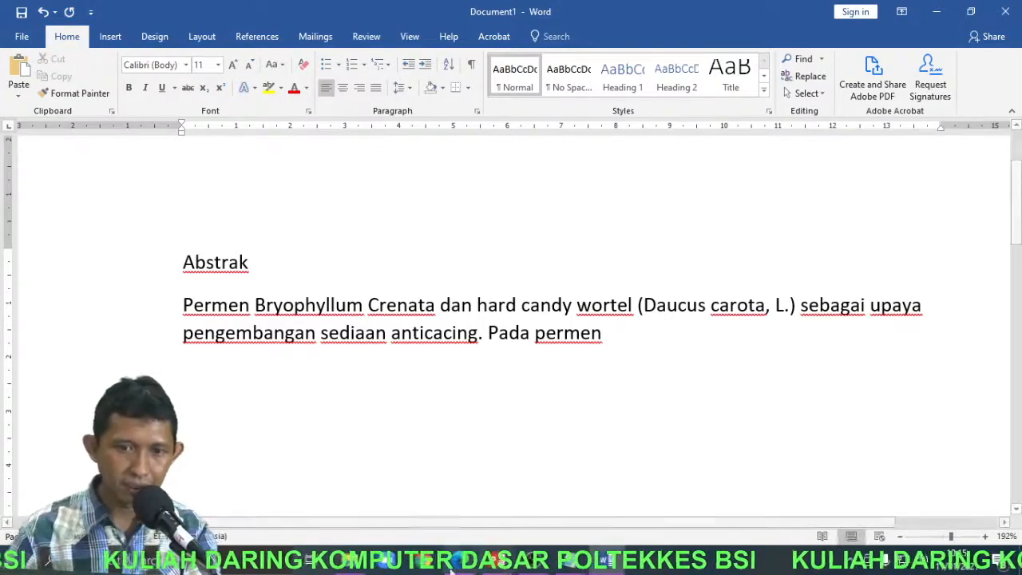
pyautogui.moveTo(254, 305); pyautogui.dragTo(425, 302)
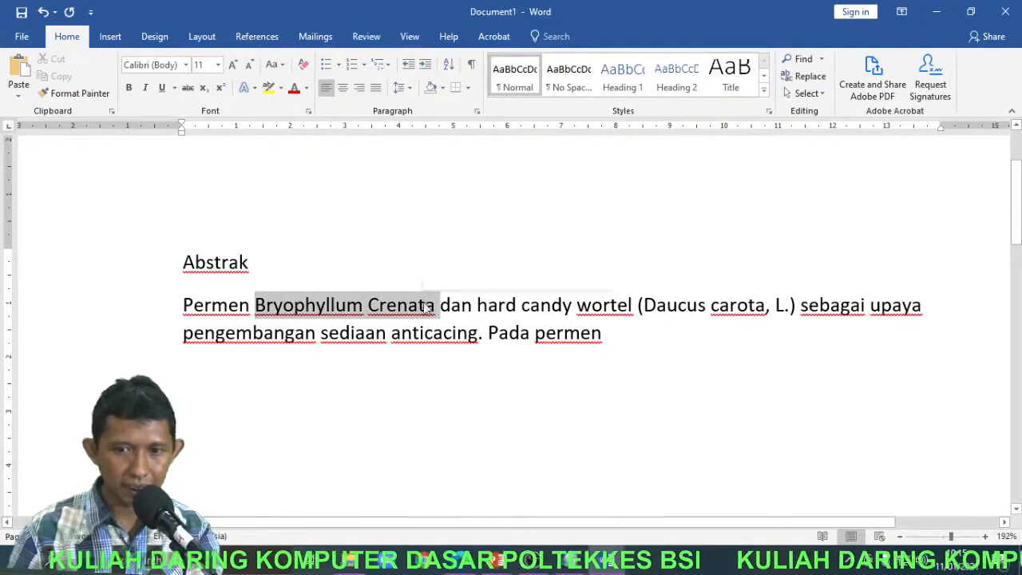
pyautogui.click(633, 330)
pyautogui.write('brc')
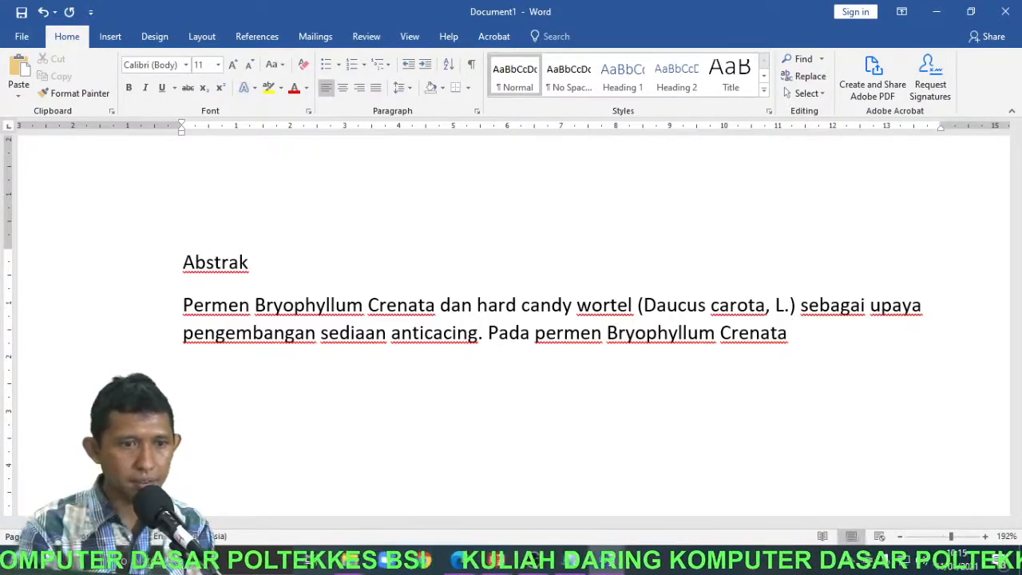
# Step: Continue the second sentence with "terdapat empat formulasi dengan pembentuk gel"
pyautogui.write('terdapat')
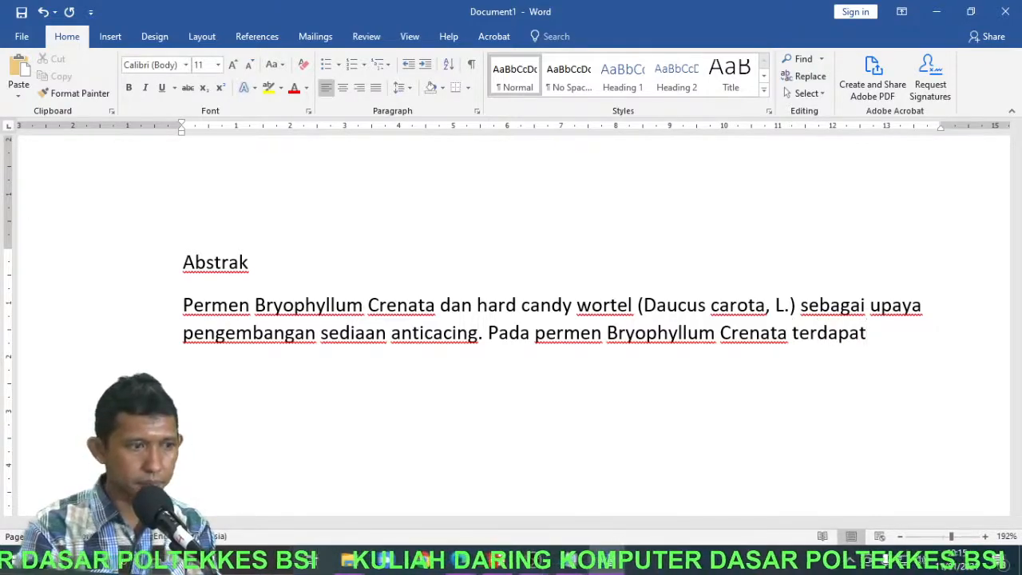
pyautogui.write(' empa')
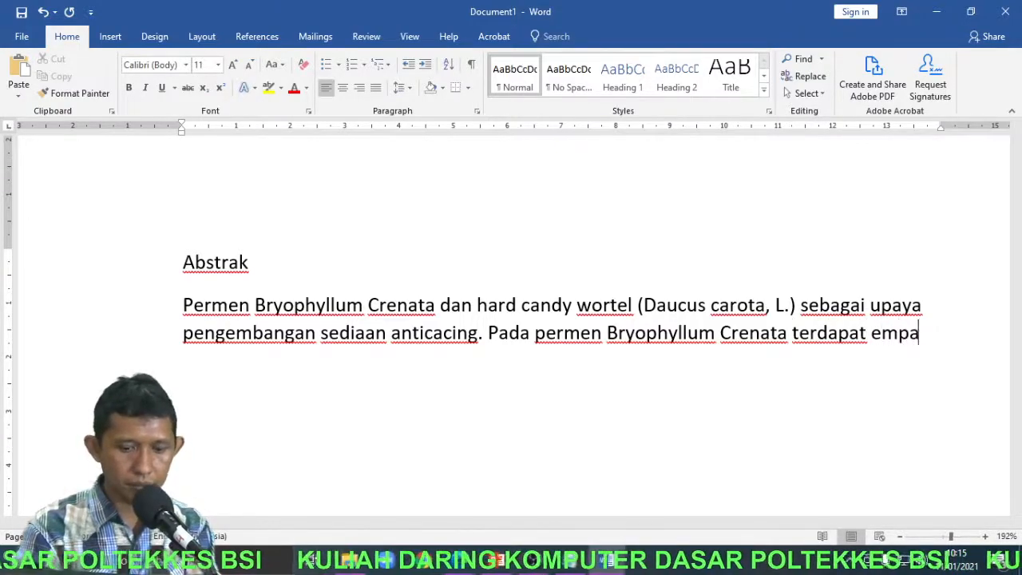
pyautogui.write('t formulas')
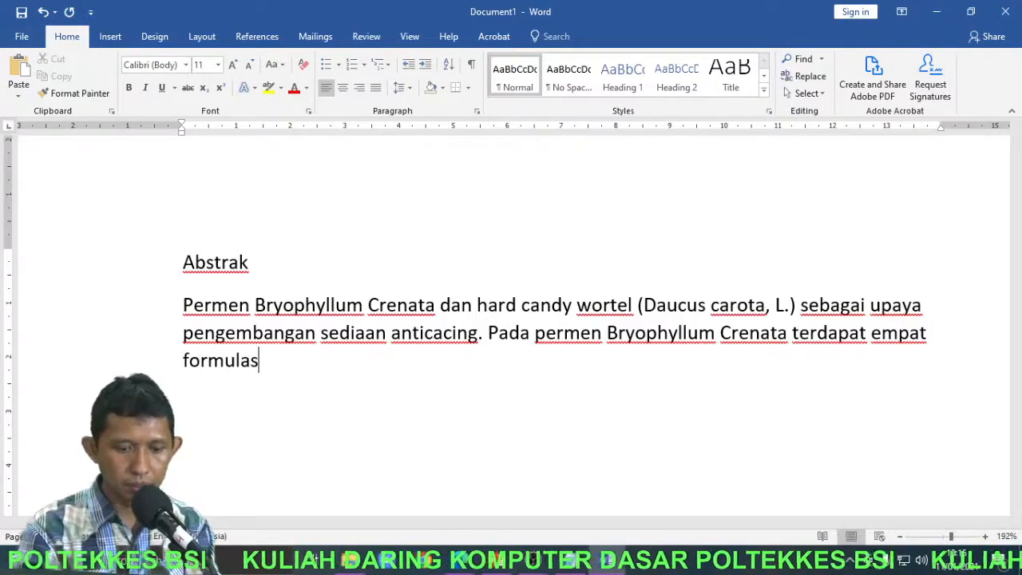
pyautogui.write('i dengan ')
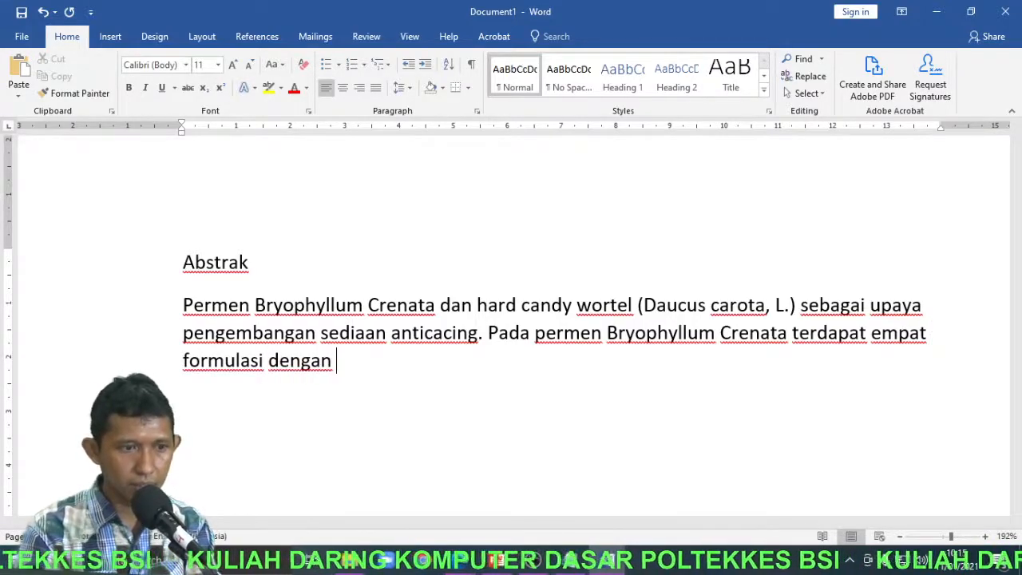
pyautogui.write('pembentuk')
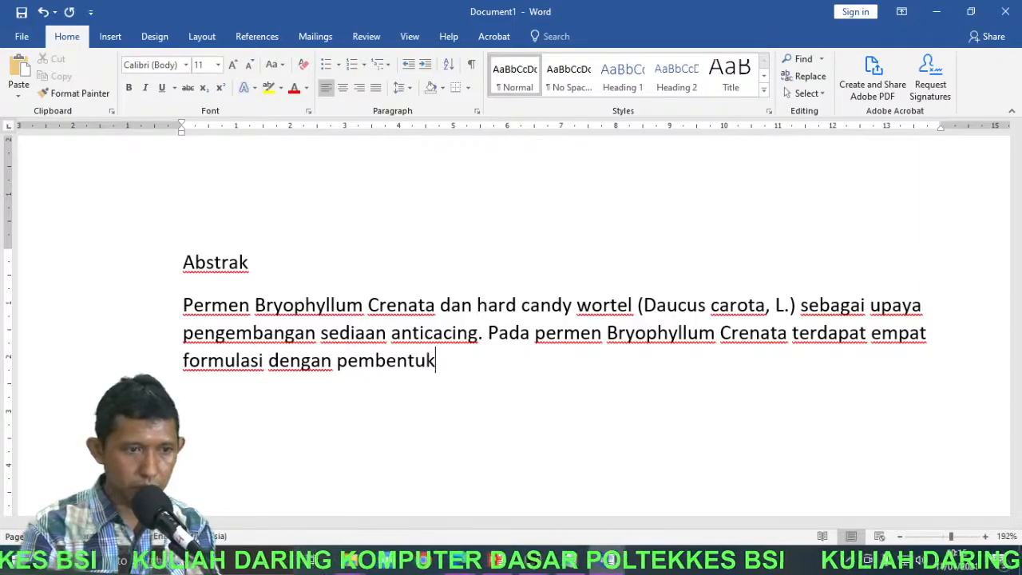
pyautogui.write(' gel ')
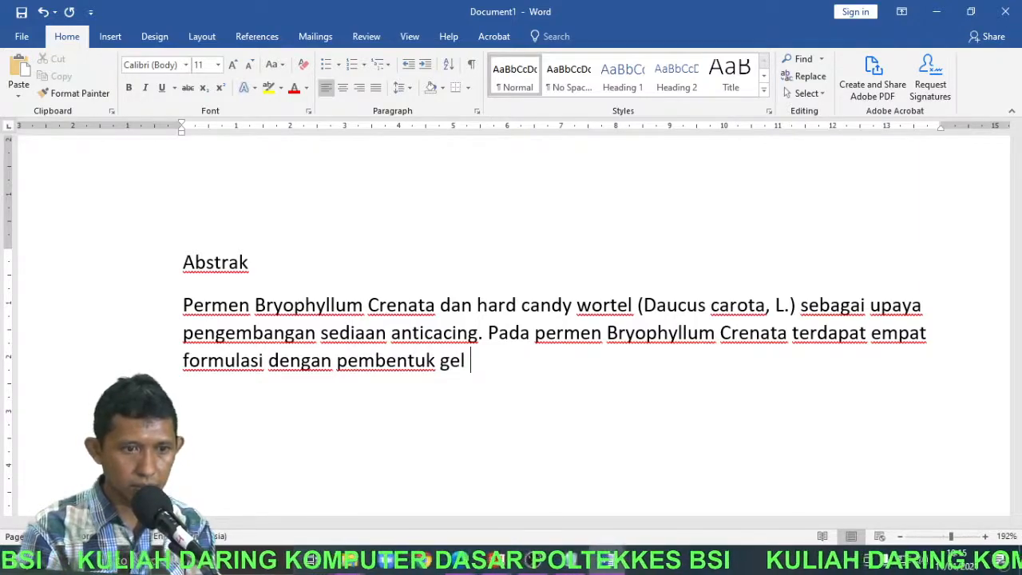
# Step: Extend the sentence with "yang berbeda yaitu agar-agar,"
pyautogui.write('yang ber')
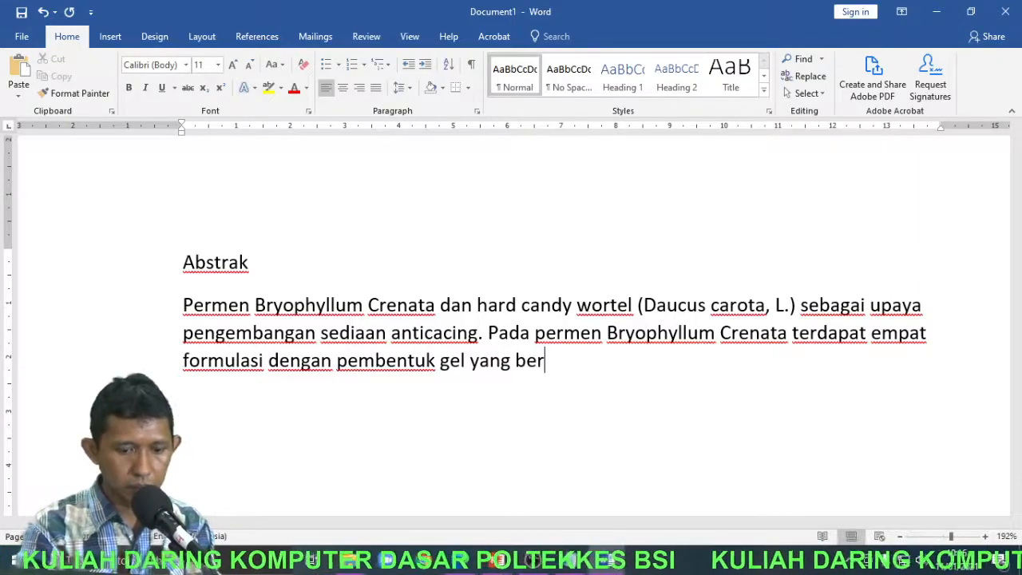
pyautogui.write('beda ya')
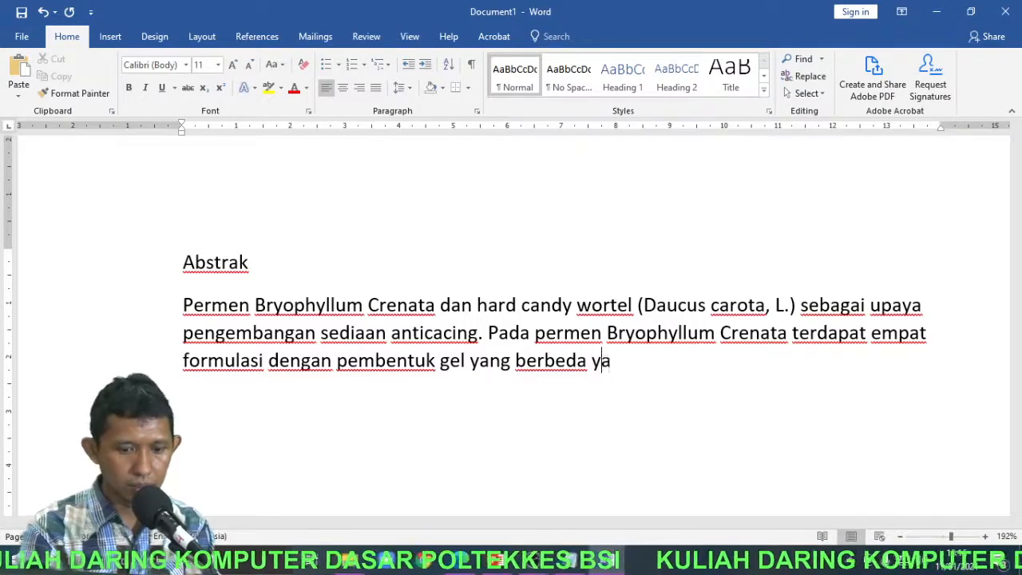
pyautogui.write('itu agar')
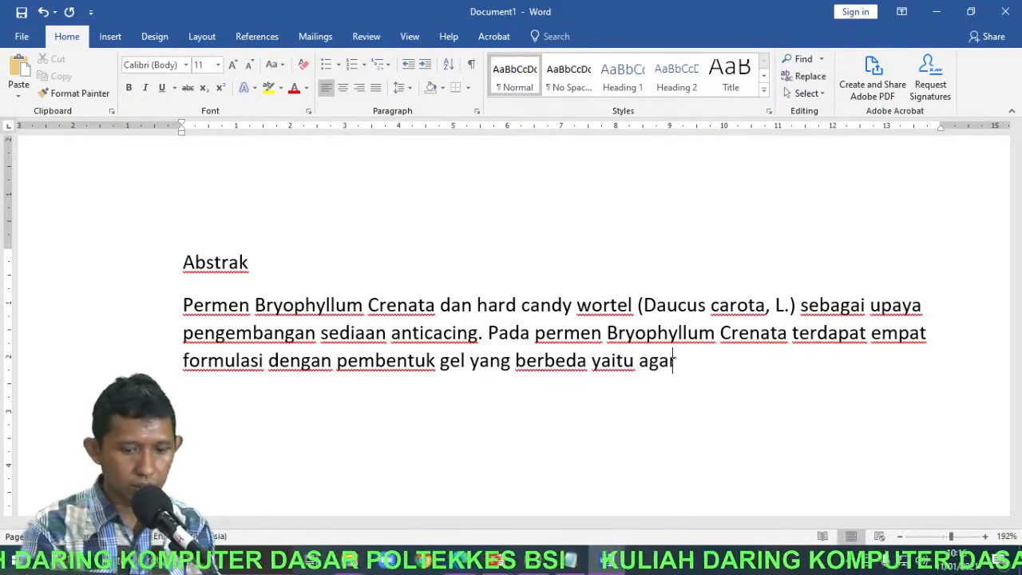
pyautogui.write('-agar, ')
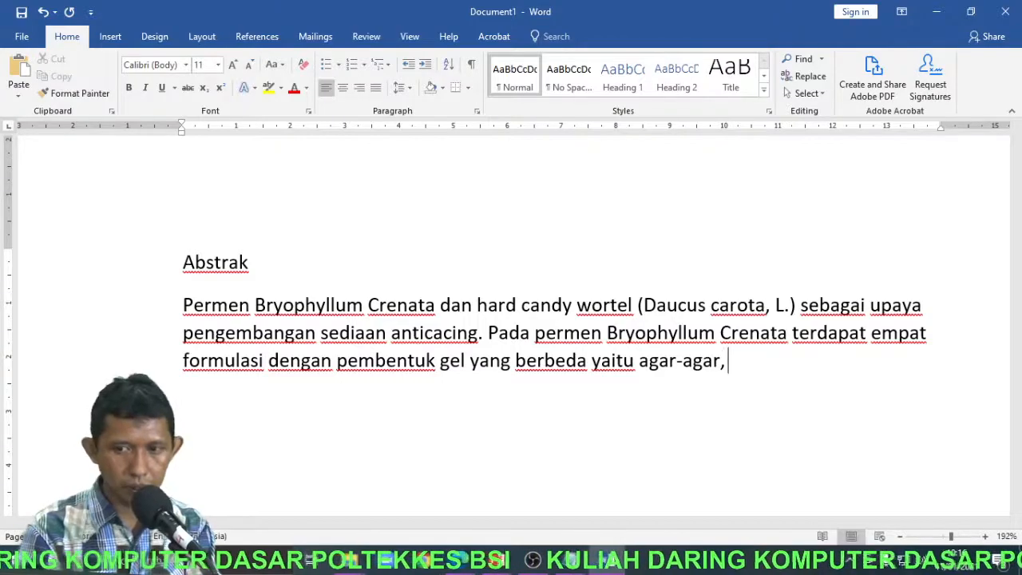
# Step: Finish the abstract's second sentence with "gelatyin, nutrijel dan karagenan."
pyautogui.write('gel')
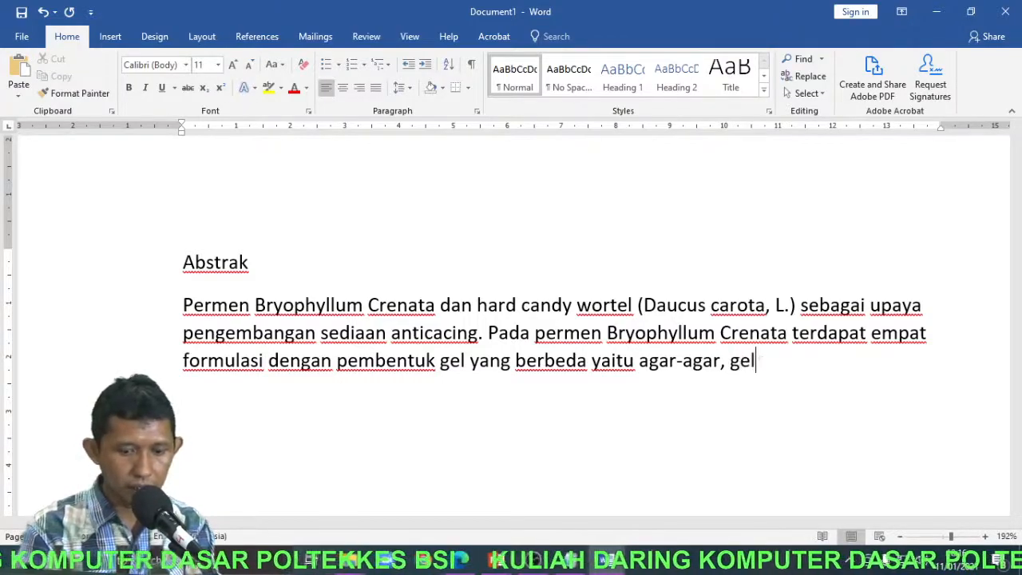
pyautogui.write('atyin, nutr')
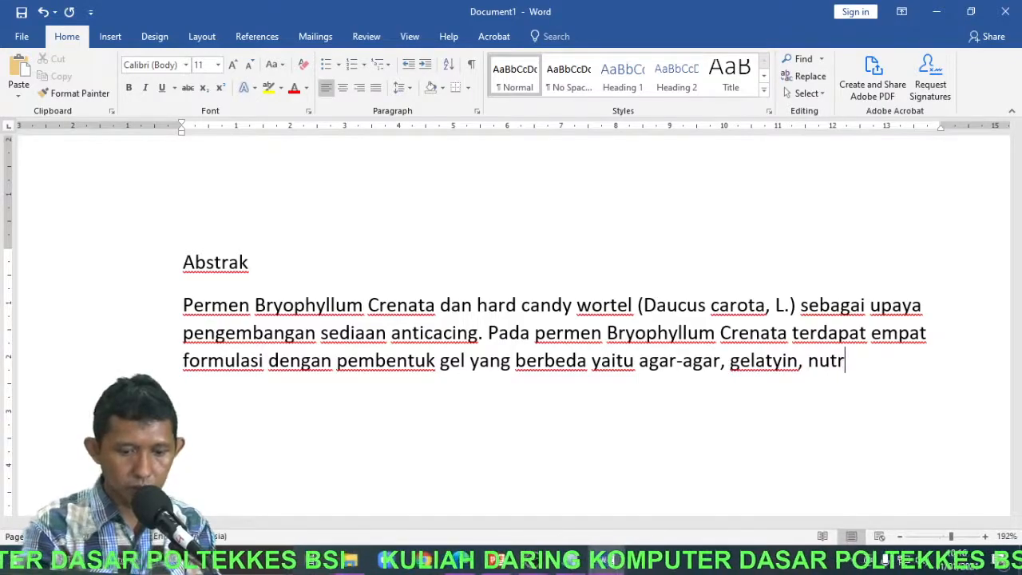
pyautogui.write('ijel')
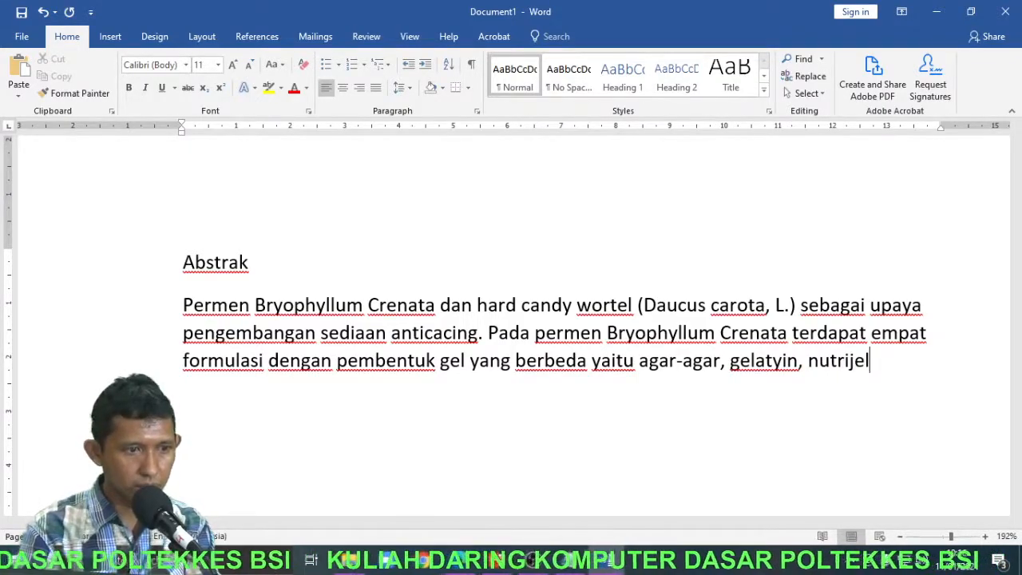
pyautogui.write(' d')
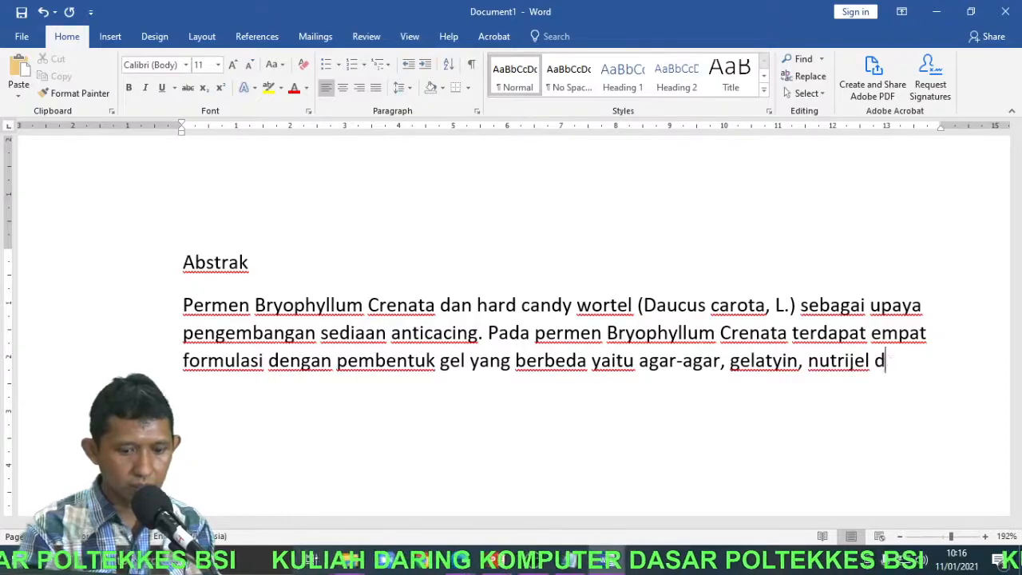
pyautogui.write('an karagenan.,')
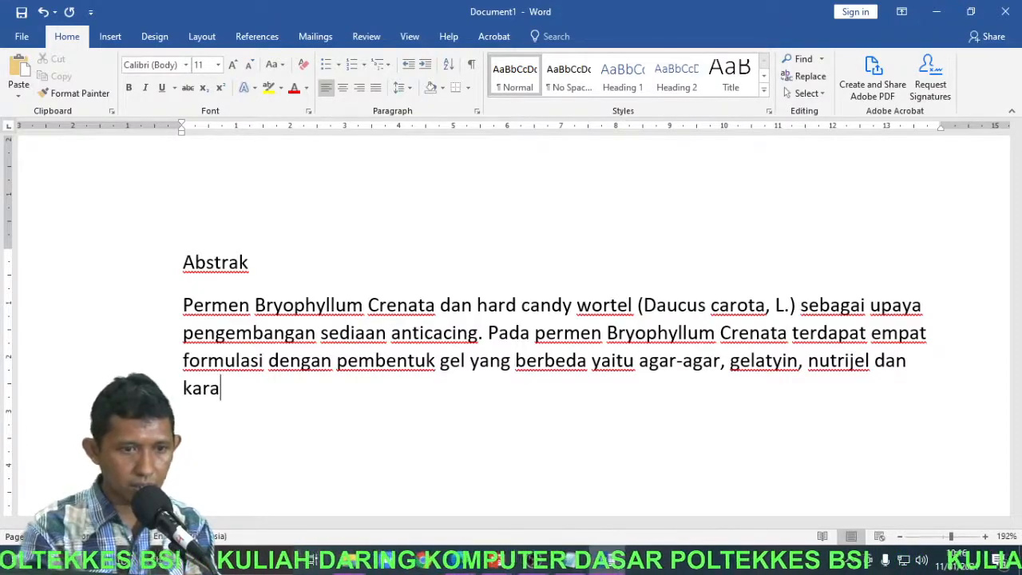
pyautogui.press('BackSpace')
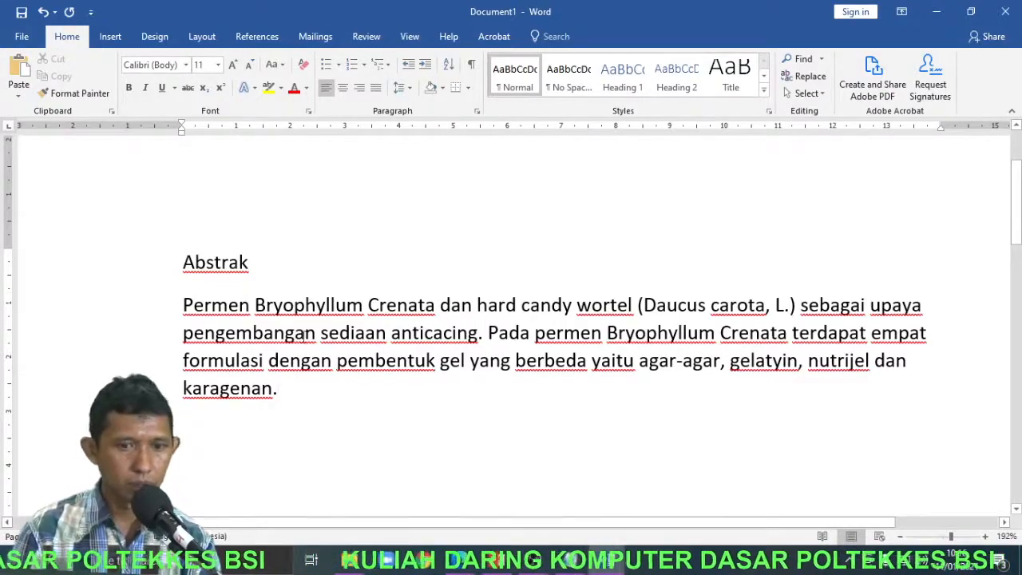
# Step: Add a second paragraph: "Permen Bryophyllum crenata dan hard candy formulasi terbaik adalah permen Bryophyllum crenata D yang dibuat dari agar-agar+karagenan dan hard candy B dengan sirup glukosa."
pyautogui.press('Return')
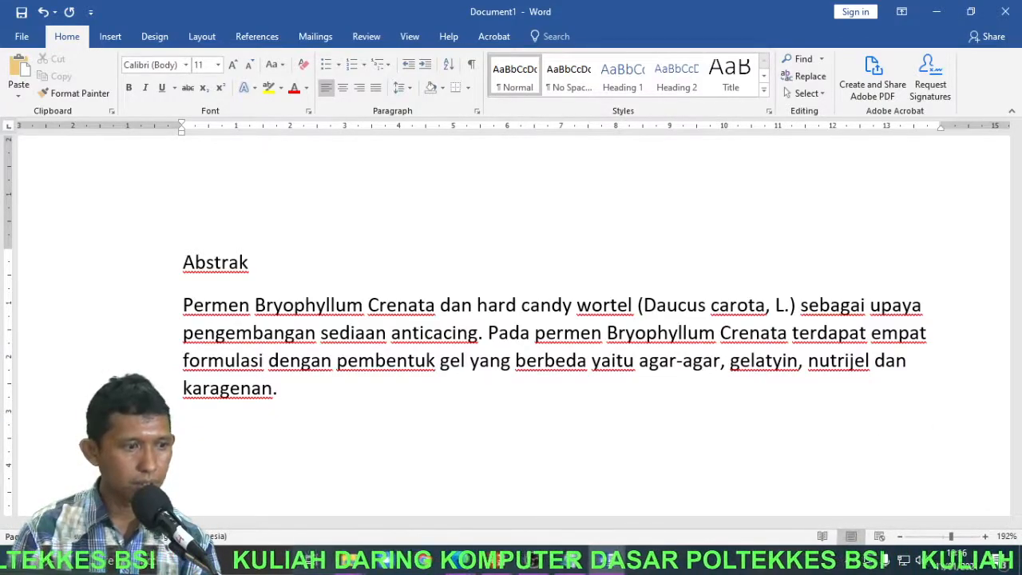
pyautogui.hotkey('alt', 'Tab')
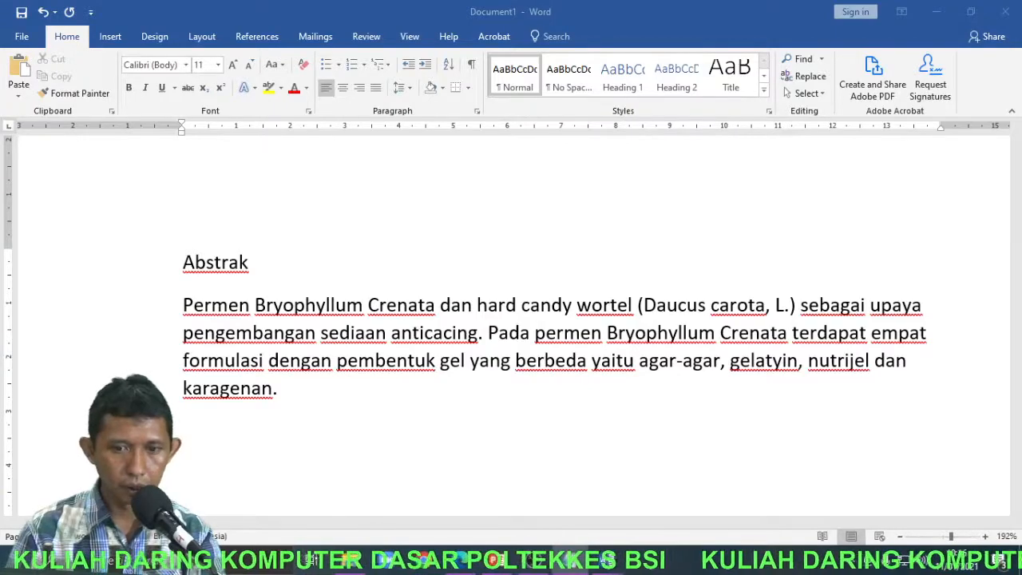
pyautogui.click(201, 438)
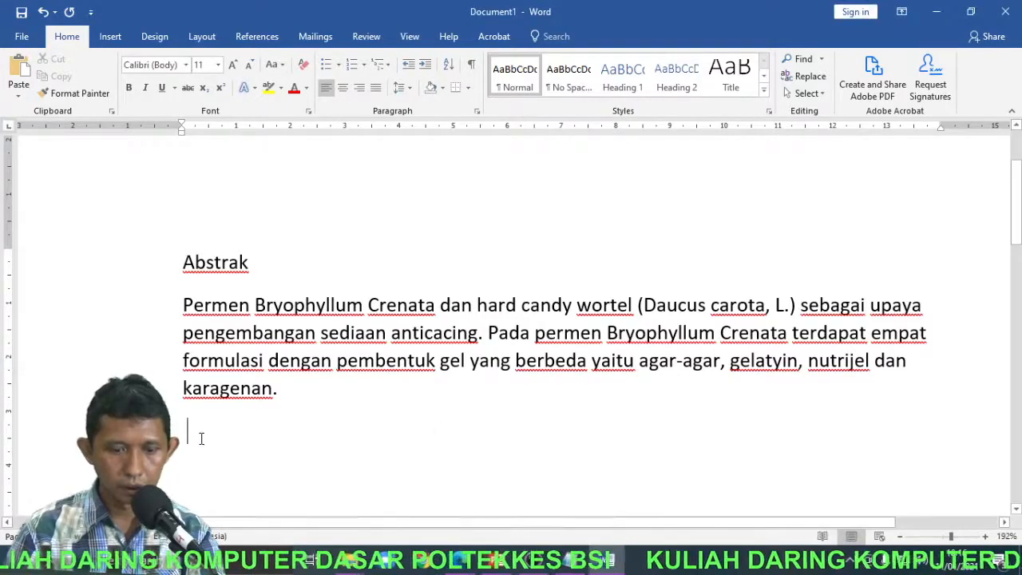
pyautogui.write('Permen Bryophyllum crenata dan hard candy formulasi terbaik adalah permen Bryophyllum crenata D yang dibuat dari agar-agar+karagenan dan hard candy B dengan sirup glukosa.')
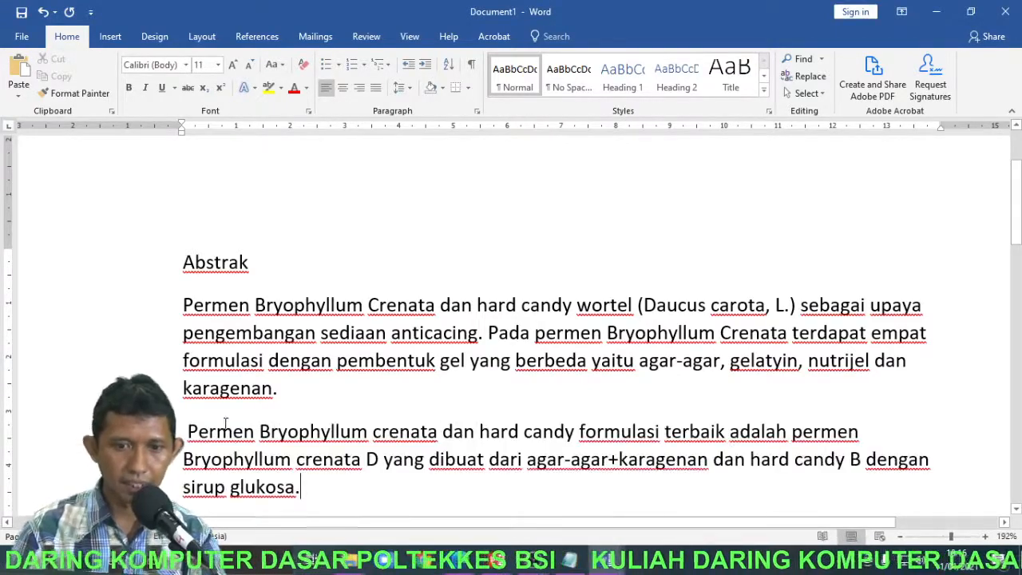
pyautogui.press('BackSpace')
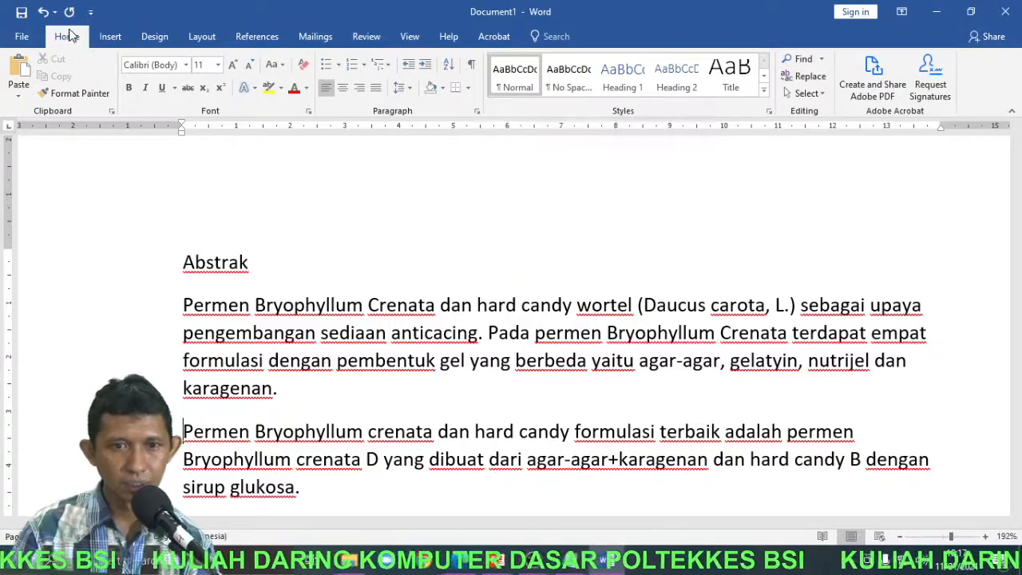
# Step: Show the paragraph marks, check where the heading and both abstract paragraphs end, and hide the marks again
pyautogui.click(472, 70)
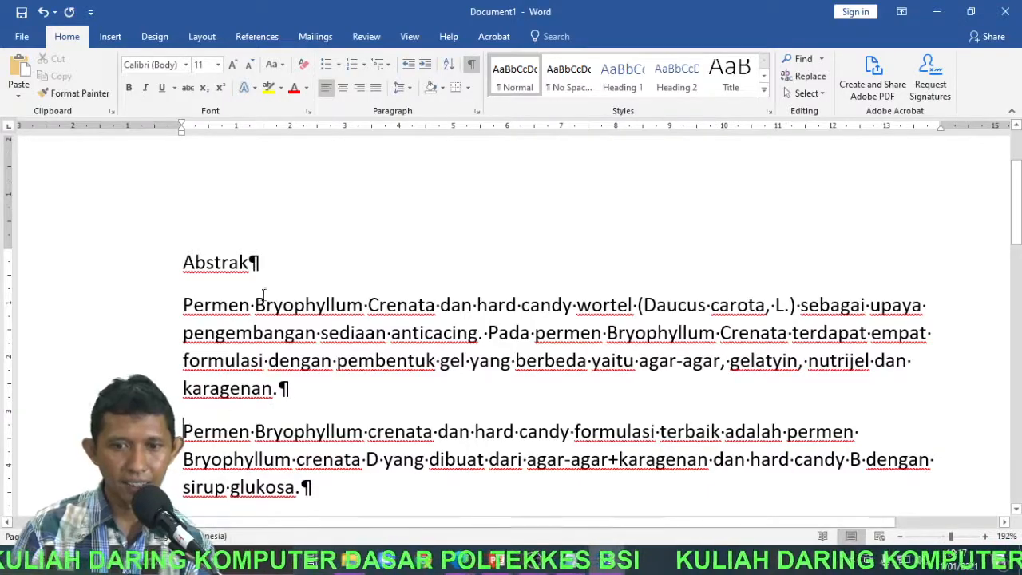
pyautogui.click(177, 263)
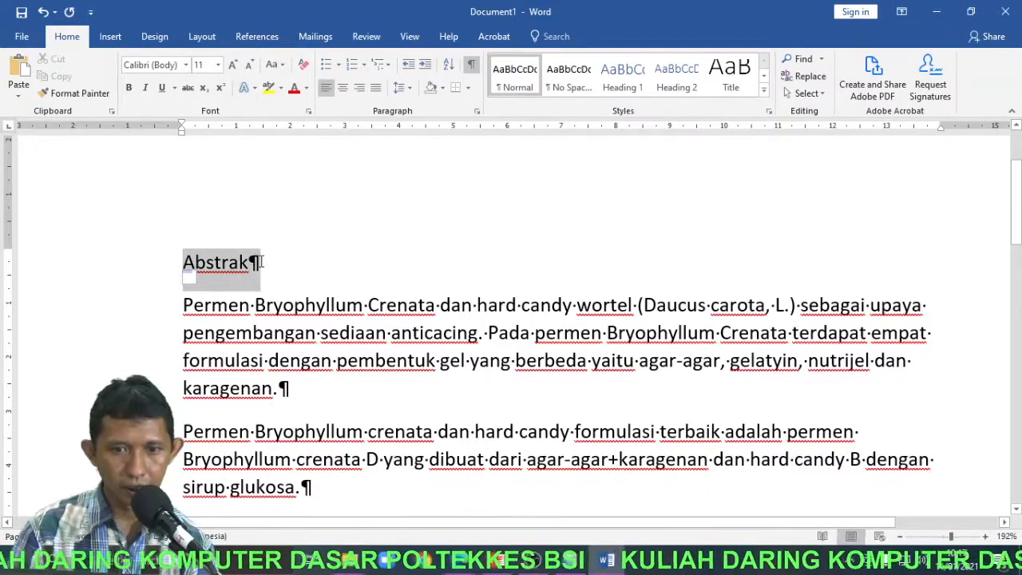
pyautogui.moveTo(183, 308); pyautogui.dragTo(290, 391)
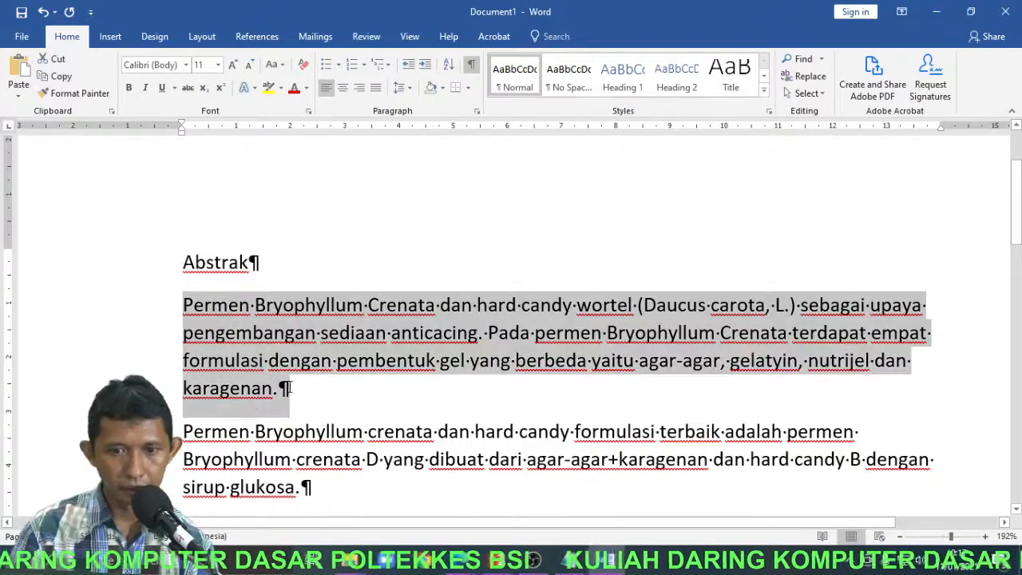
pyautogui.moveTo(239, 432); pyautogui.dragTo(315, 487)
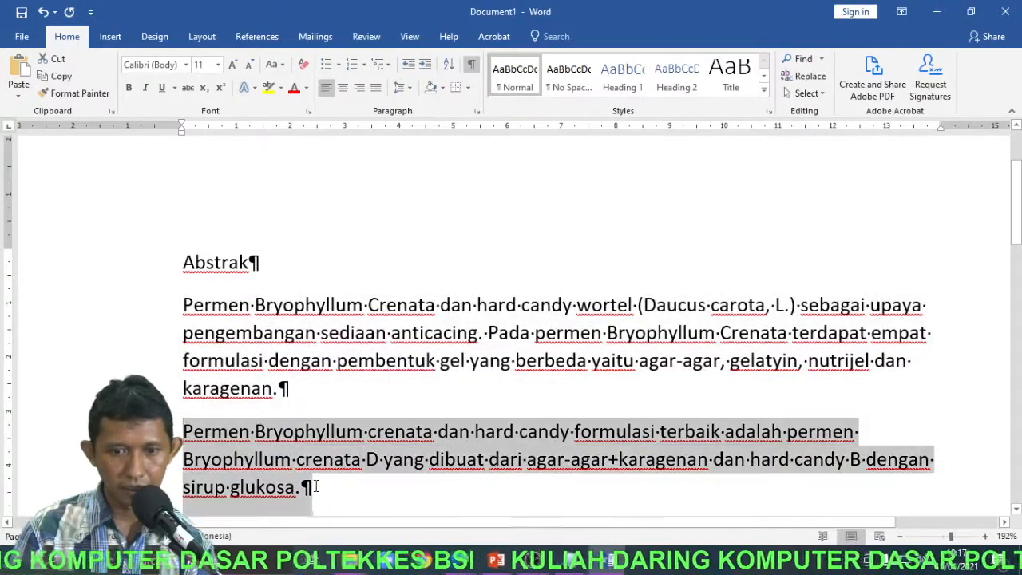
pyautogui.moveTo(278, 390); pyautogui.dragTo(289, 389)
pyautogui.moveTo(252, 266); pyautogui.dragTo(272, 266)
pyautogui.click(303, 332)
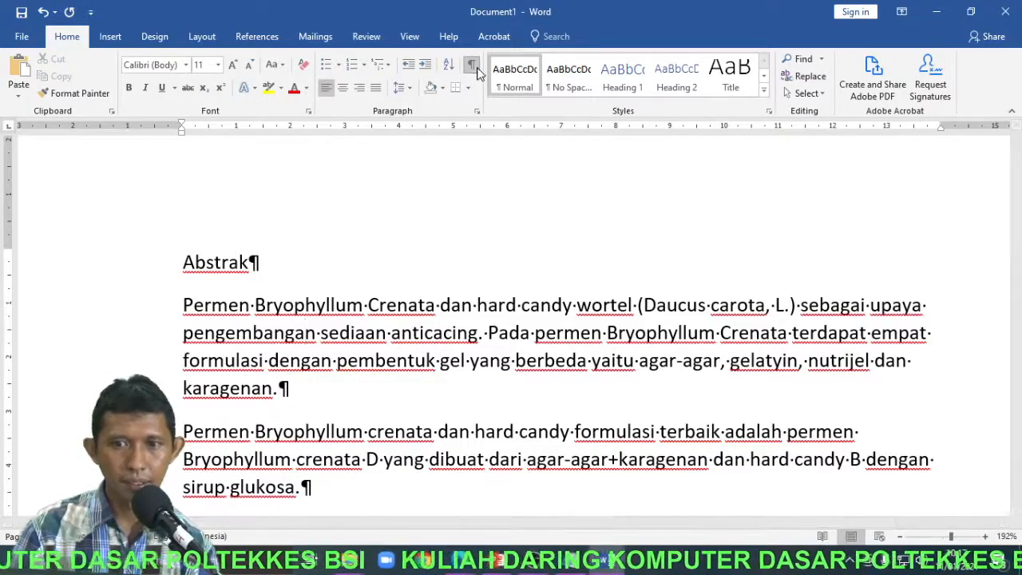
pyautogui.click(471, 64)
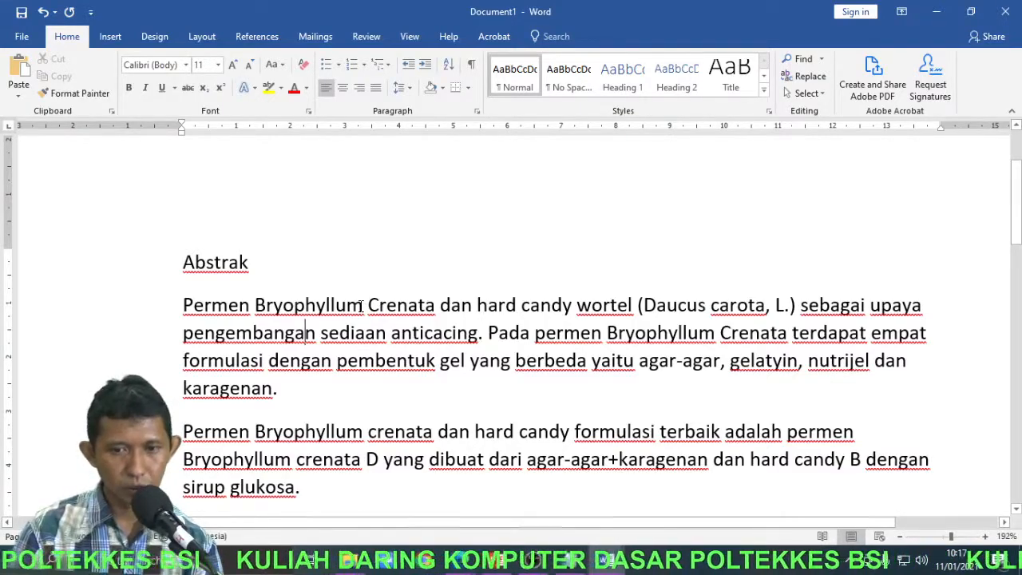
# Step: Select the first paragraph's opening text up to "(Daucus carota, L.)" and its sentence starting "Pada permen" in turn, clearing the selection at the end
pyautogui.keyDown('ctrl'); pyautogui.click(361, 306); pyautogui.keyUp('ctrl')
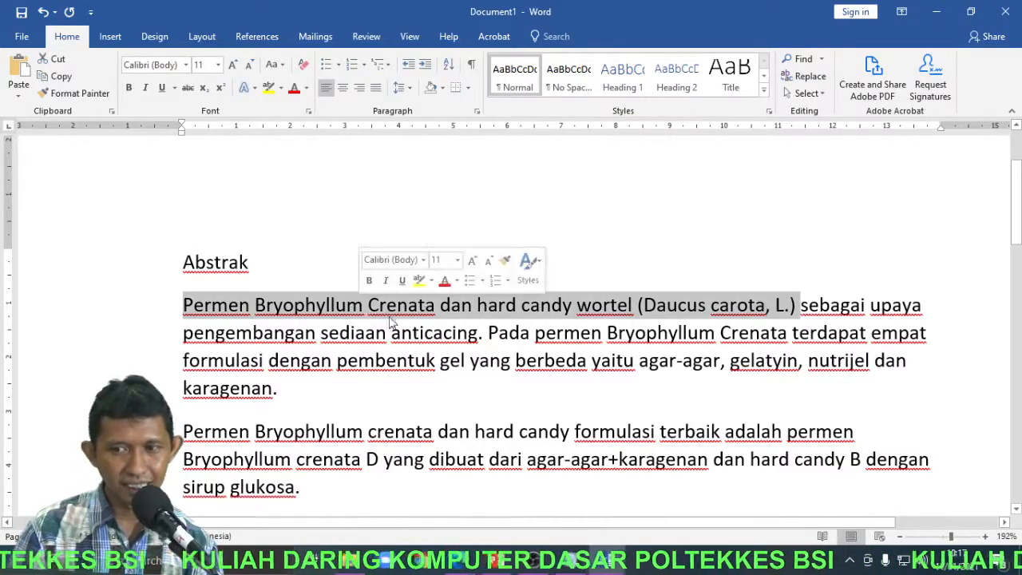
pyautogui.click(567, 335)
pyautogui.keyDown('ctrl'); pyautogui.click(575, 334); pyautogui.keyUp('ctrl')
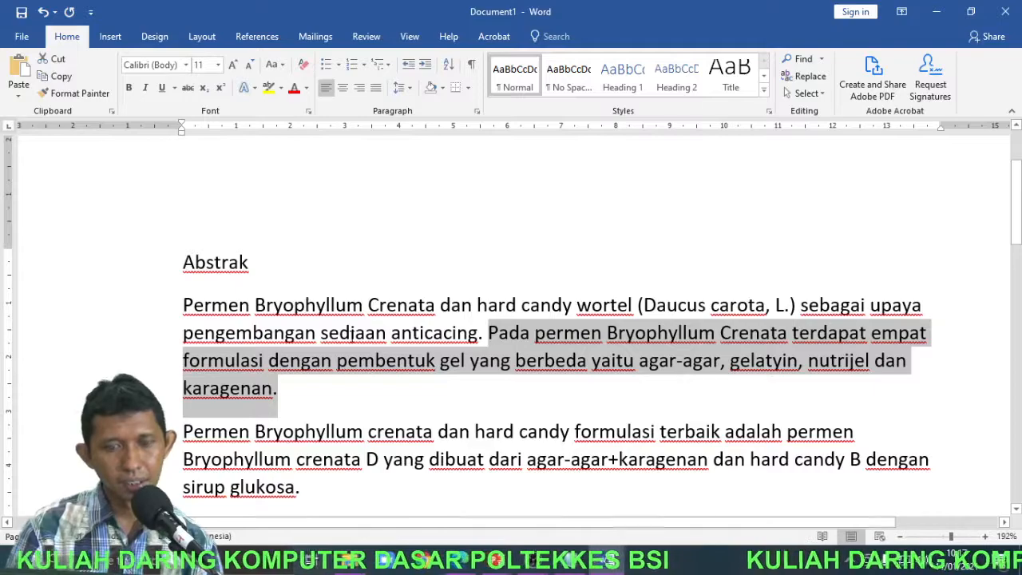
pyautogui.click(321, 334)
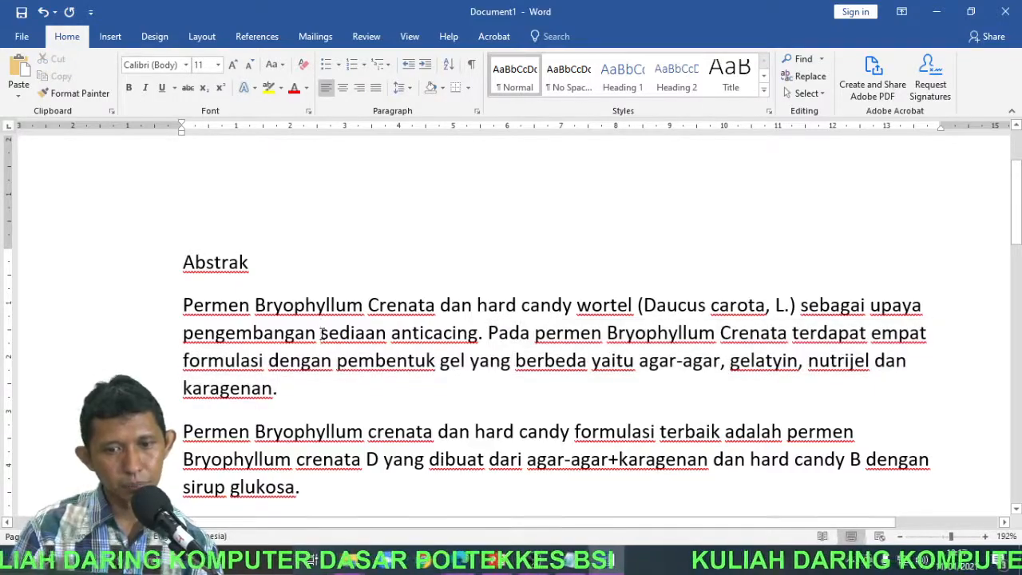
# Step: Select the separate words "Permen", "hard", "sebagai" and "pengembangan" together in the first paragraph, and clear the selection
pyautogui.doubleClick(215, 308)
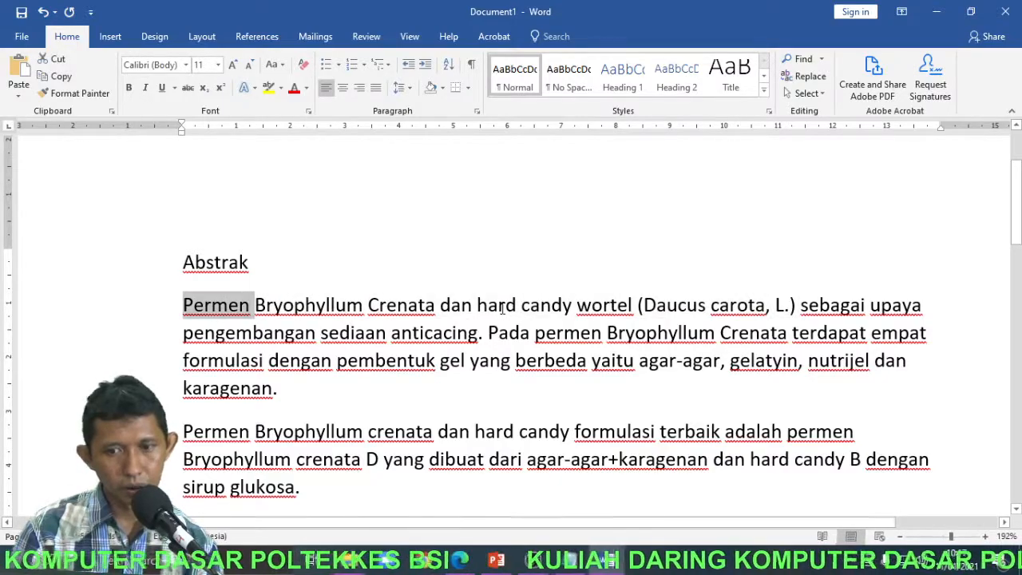
pyautogui.keyDown('ctrl'); pyautogui.doubleClick(504, 310); pyautogui.keyUp('ctrl')
pyautogui.keyDown('ctrl'); pyautogui.doubleClick(835, 313); pyautogui.keyUp('ctrl')
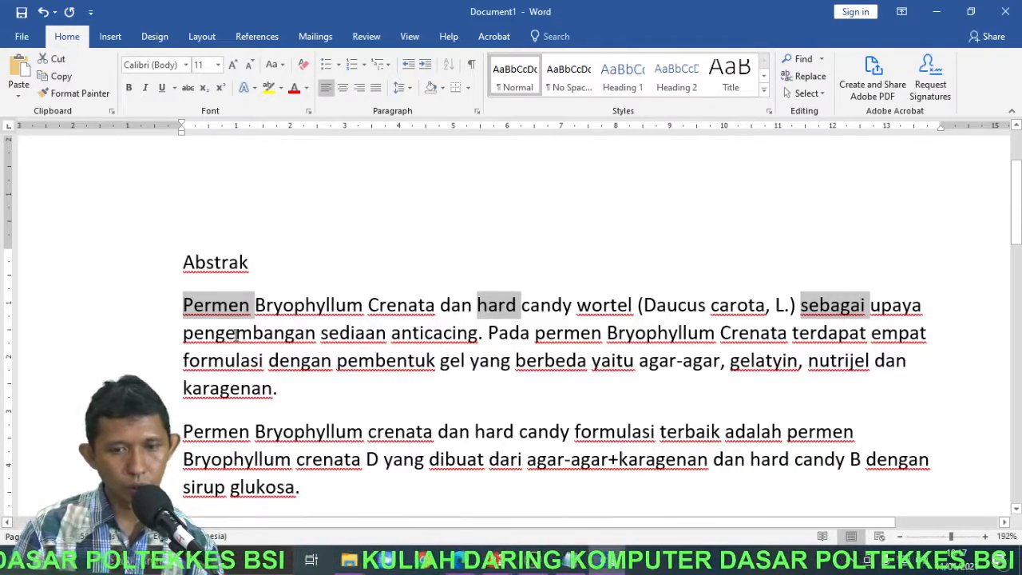
pyautogui.keyDown('ctrl'); pyautogui.doubleClick(237, 333); pyautogui.keyUp('ctrl')
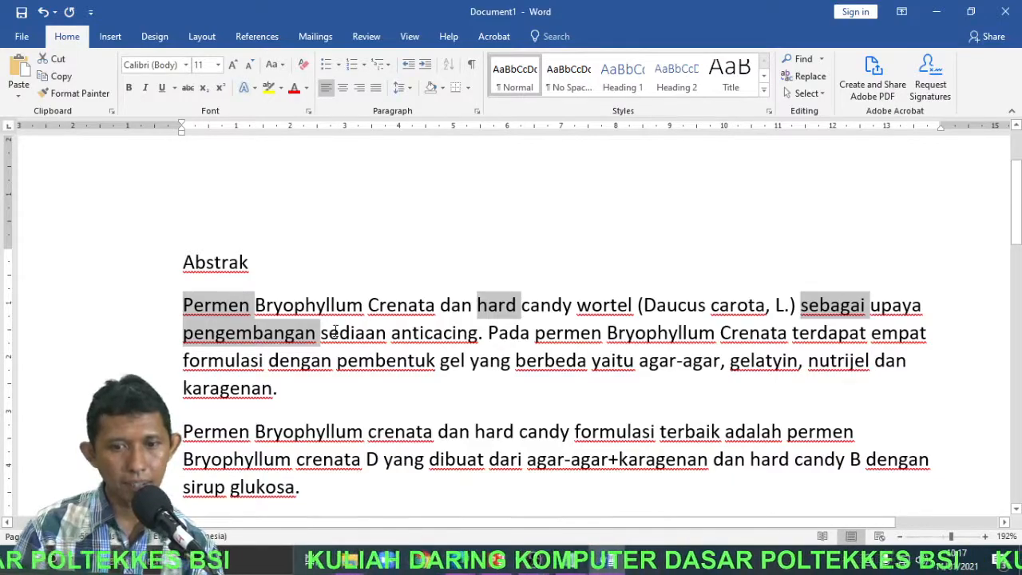
pyautogui.click(434, 360)
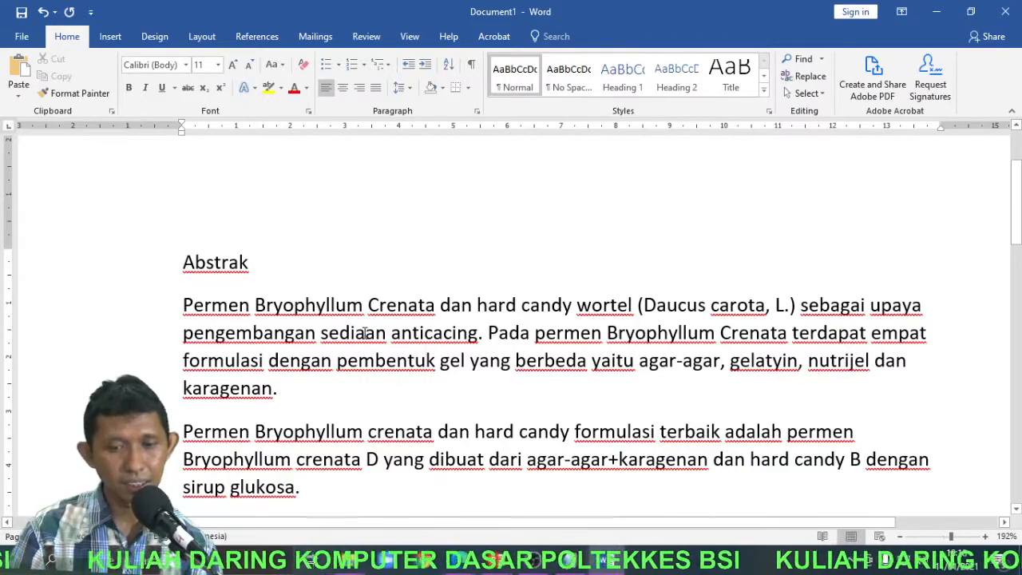
# Step: Select the whole first paragraph, the whole second paragraph and the "Abstrak" heading in turn, ending with nothing selected
pyautogui.tripleClick(364, 333)
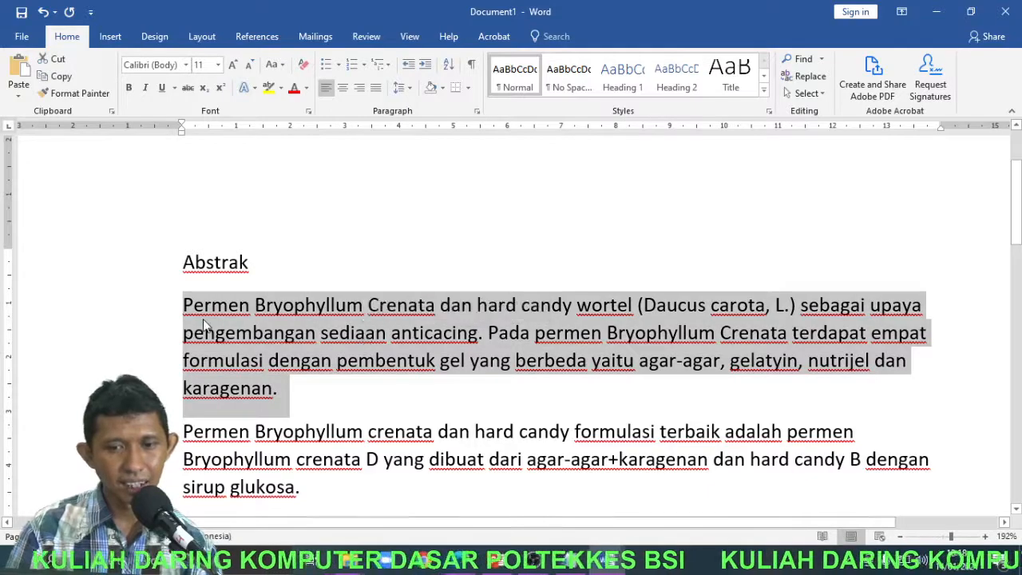
pyautogui.doubleClick(464, 438)
pyautogui.click(464, 438)
pyautogui.doubleClick(463, 437)
pyautogui.tripleClick(463, 438)
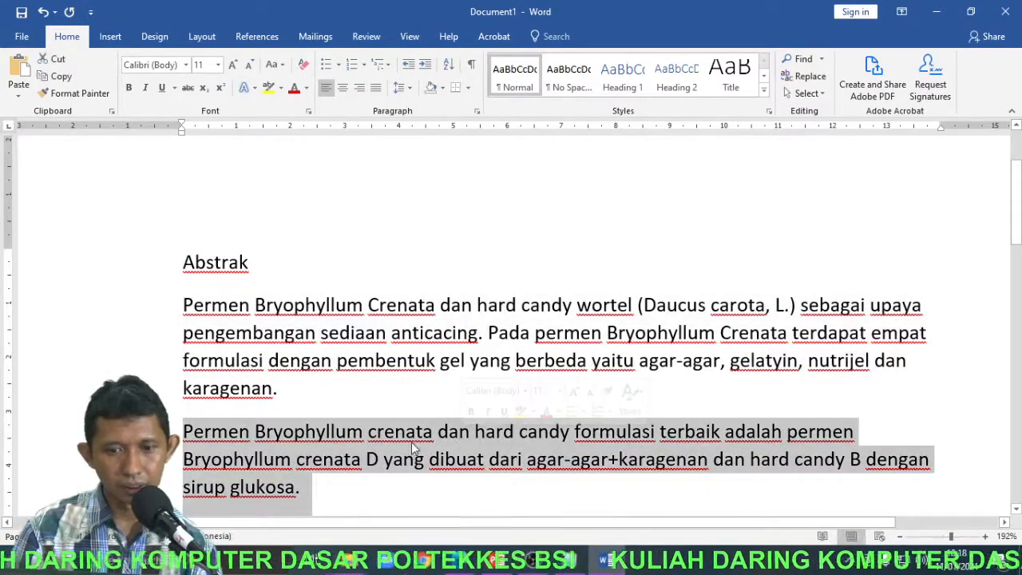
pyautogui.tripleClick(206, 262)
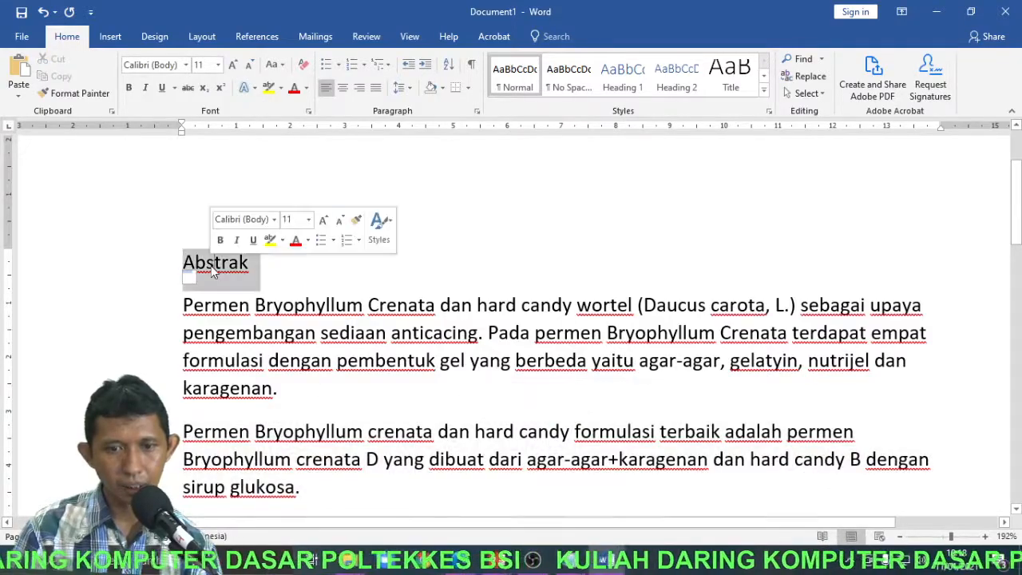
pyautogui.click(404, 297)
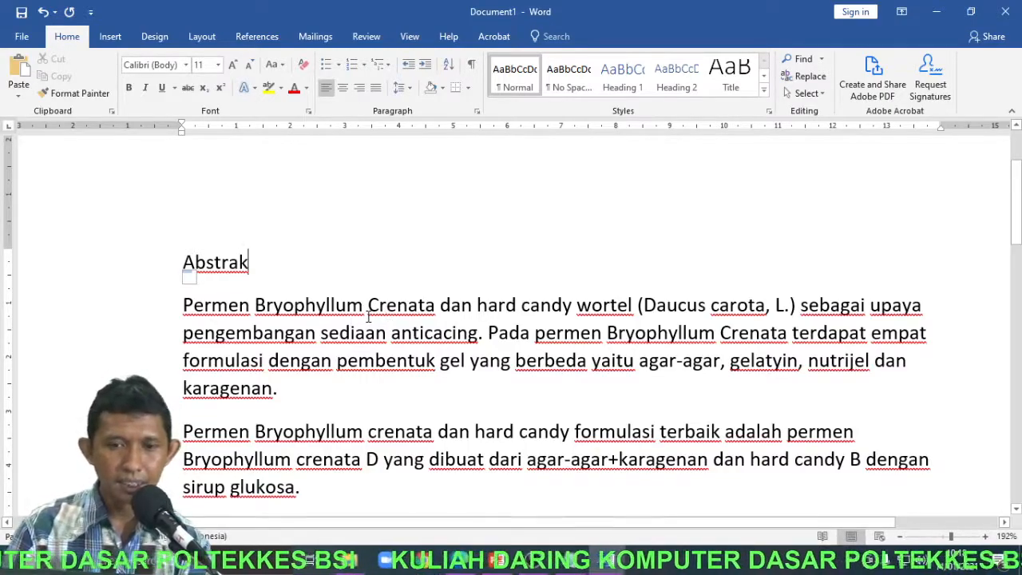
pyautogui.doubleClick(216, 264)
pyautogui.click(582, 281)
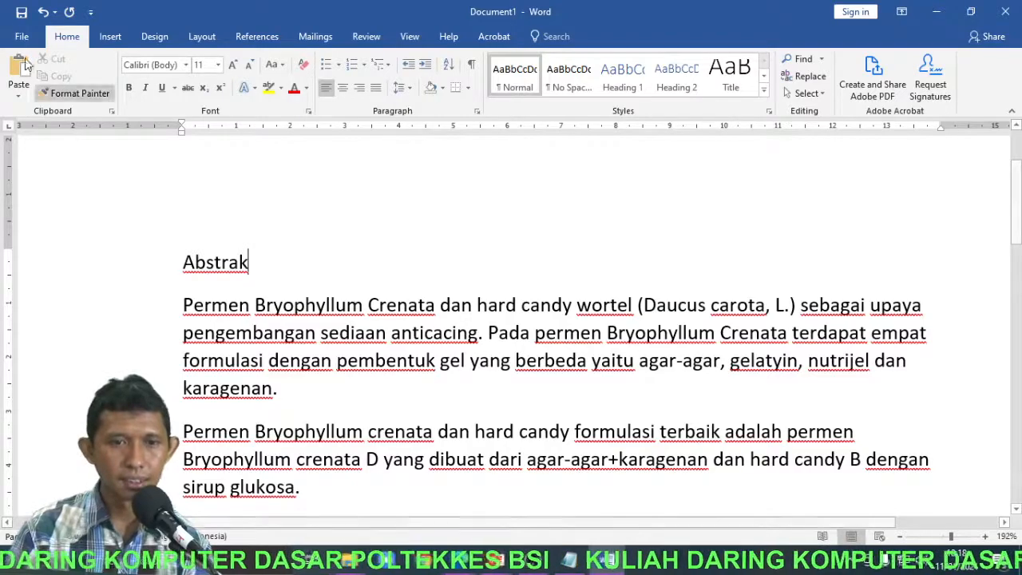
# Step: Start saving the new document and open the file browser for choosing its name and location
pyautogui.click(29, 36)
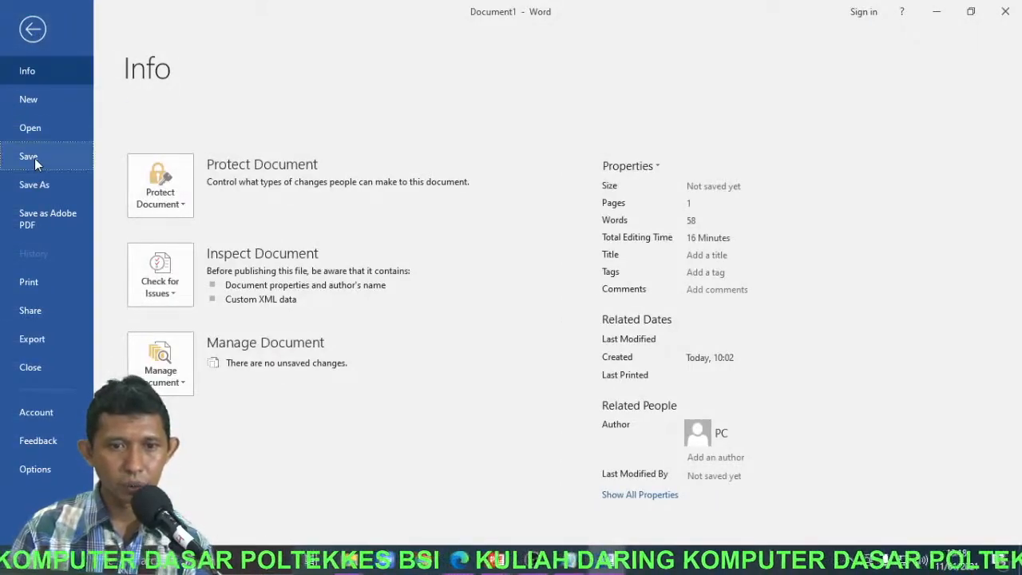
pyautogui.click(34, 158)
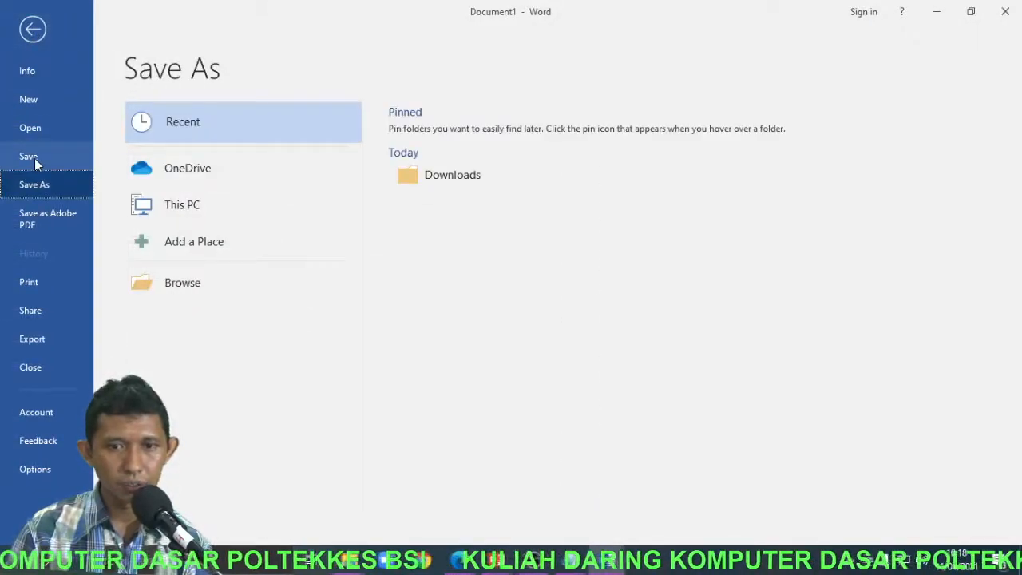
pyautogui.click(210, 283)
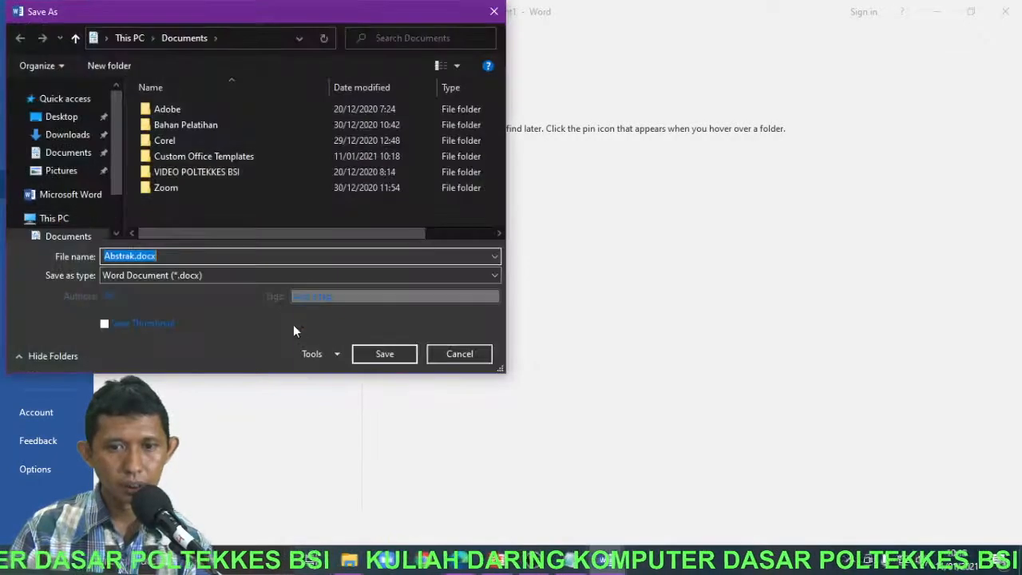
# Step: Browse the available save locations, open Local Disk (C:), and return to the Documents folder
pyautogui.moveTo(120, 170); pyautogui.dragTo(111, 216)
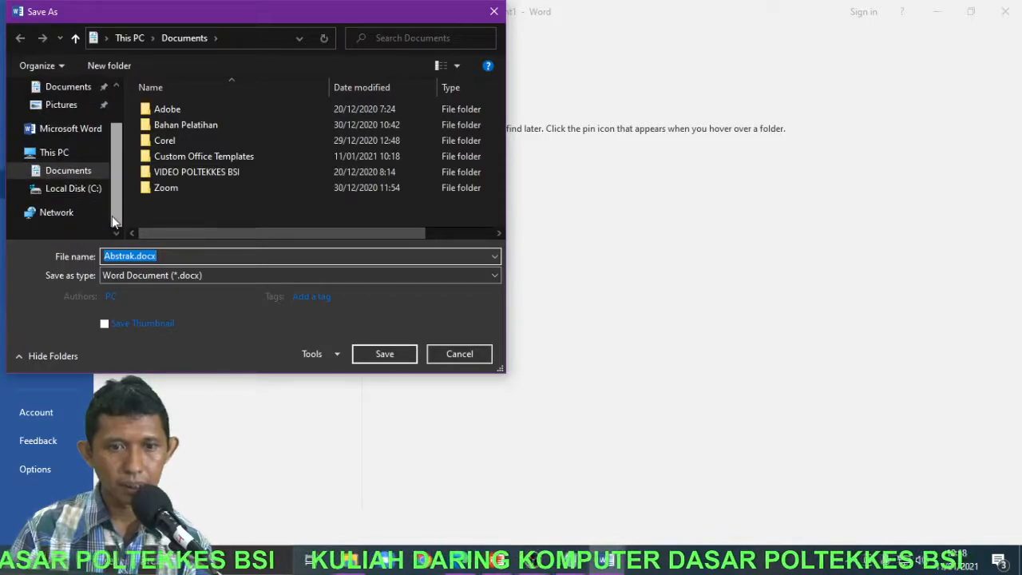
pyautogui.moveTo(116, 165); pyautogui.dragTo(124, 201)
pyautogui.click(92, 190)
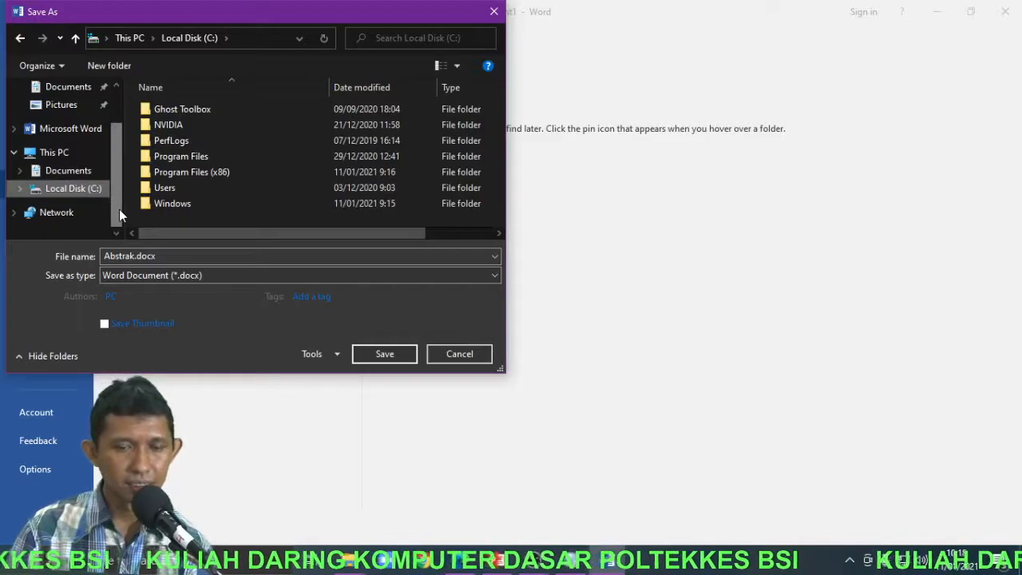
pyautogui.moveTo(119, 209); pyautogui.dragTo(121, 136)
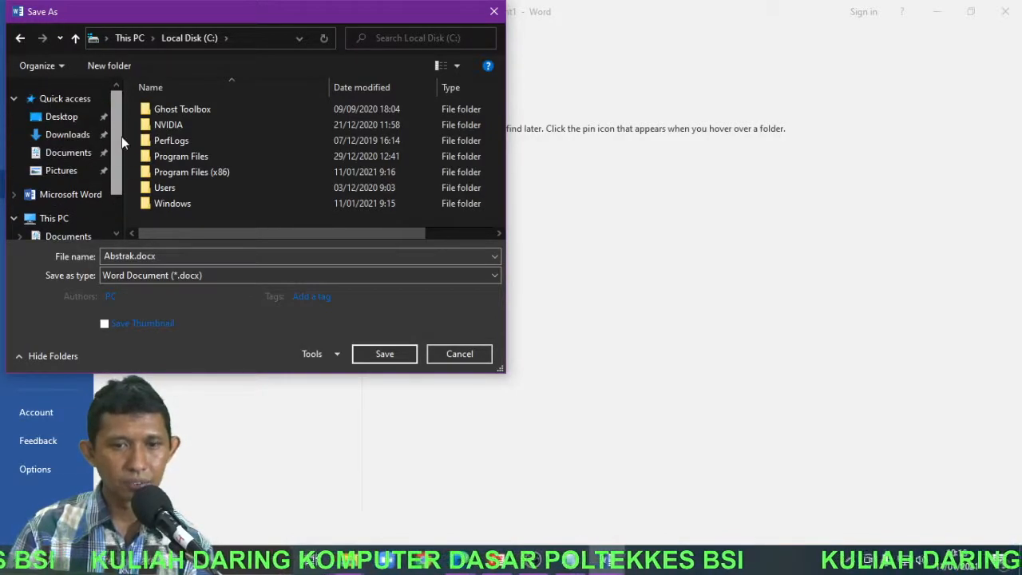
pyautogui.click(71, 153)
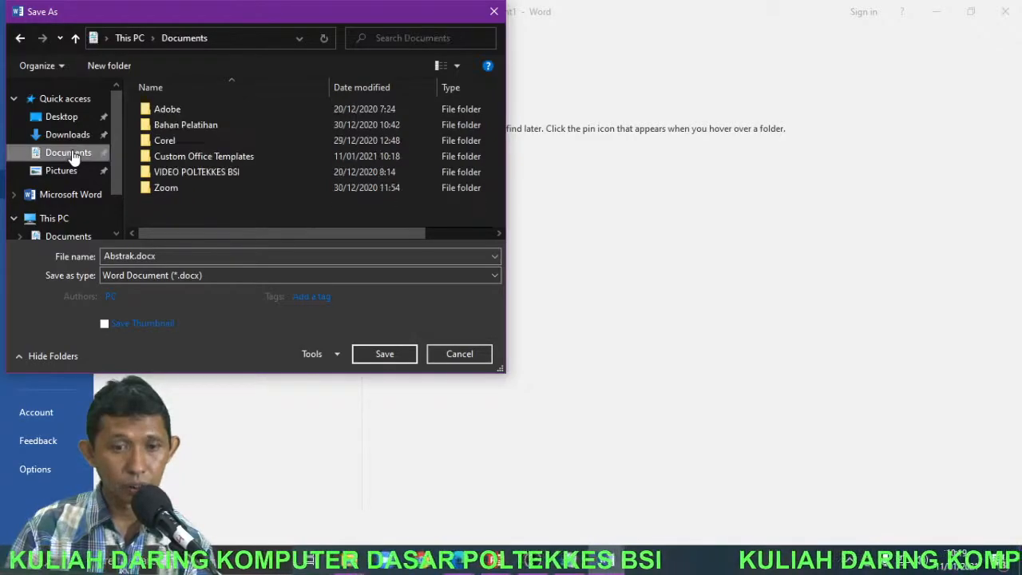
# Step: Create a folder named "KOMDAS" in Documents and open it as the save location
pyautogui.rightClick(167, 214)
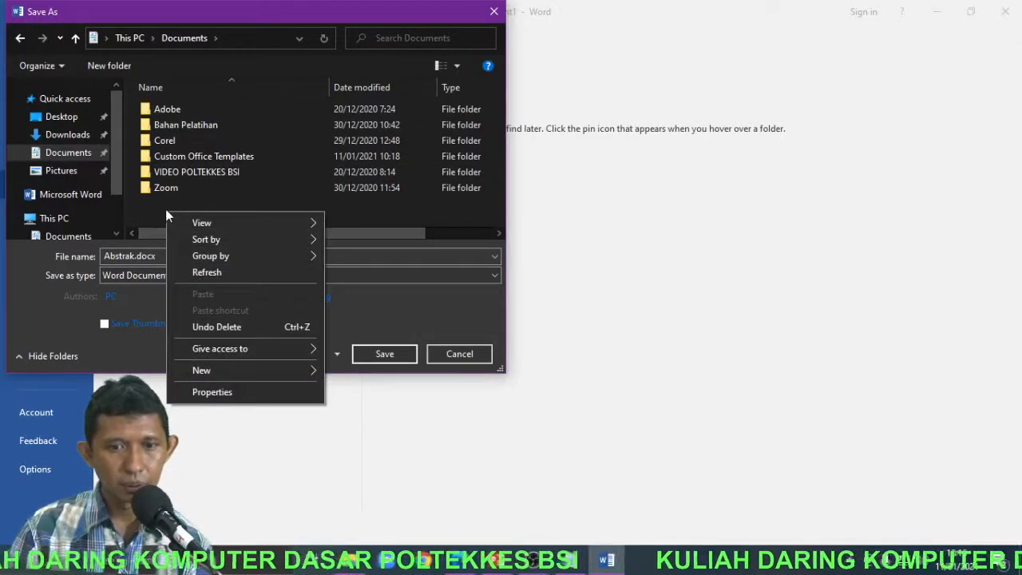
pyautogui.click(149, 204)
pyautogui.rightClick(148, 205)
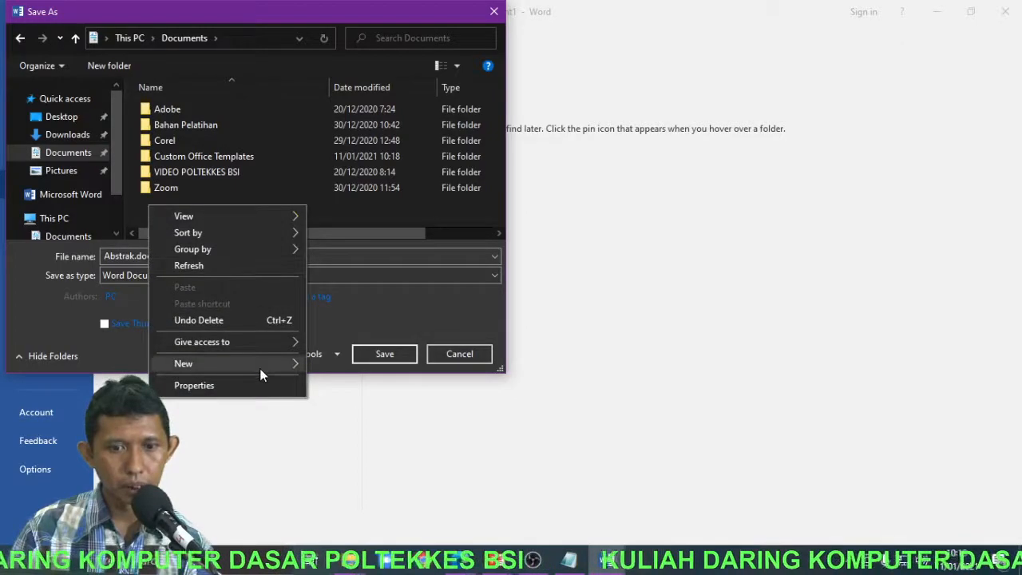
pyautogui.moveTo(258, 366)
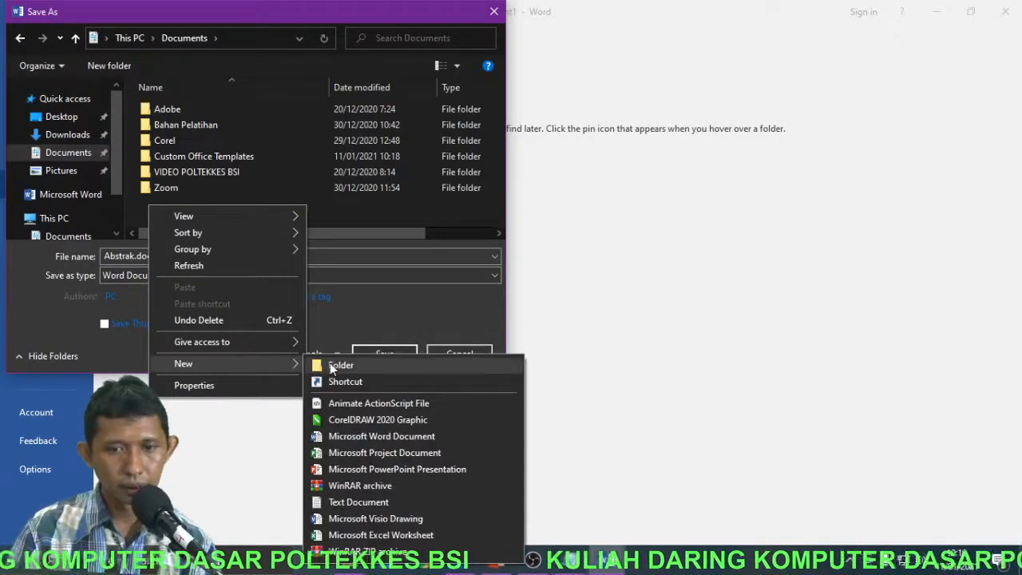
pyautogui.click(336, 362)
pyautogui.write('KOMDAS ')
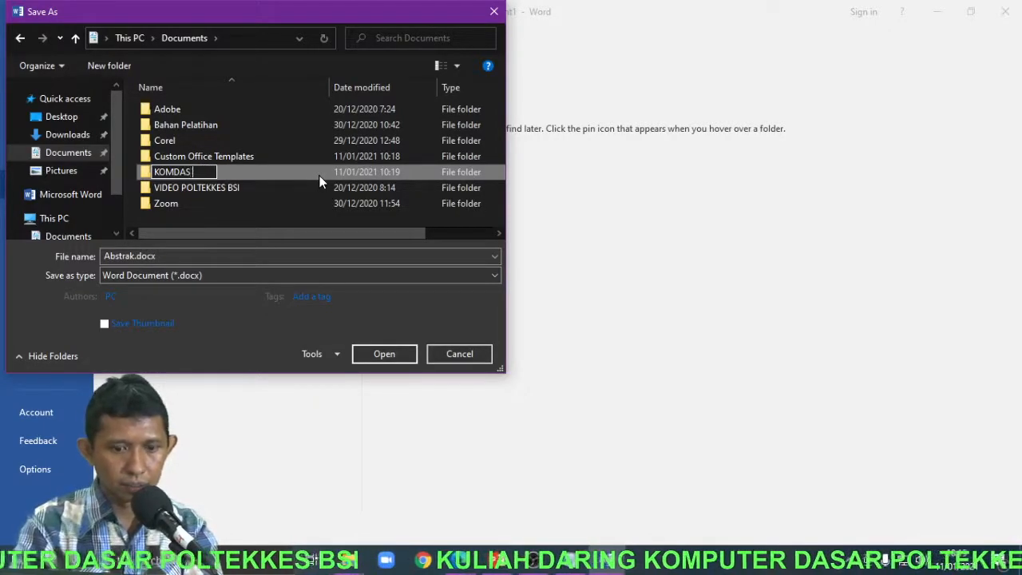
pyautogui.write('ME')
pyautogui.press('BackSpace')
pyautogui.press('BackSpace')
pyautogui.press('BackSpace')
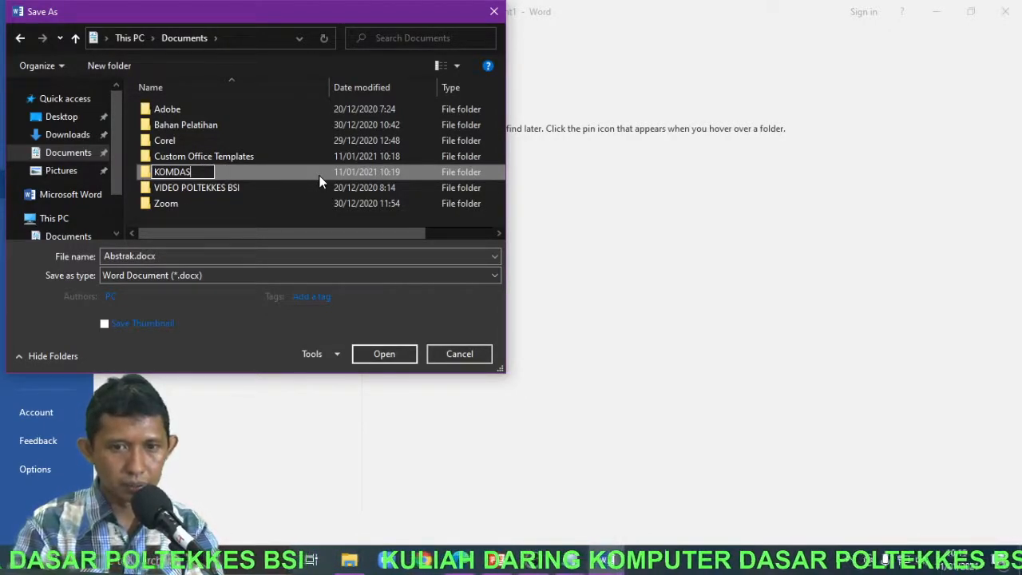
pyautogui.press('Return')
pyautogui.doubleClick(318, 175)
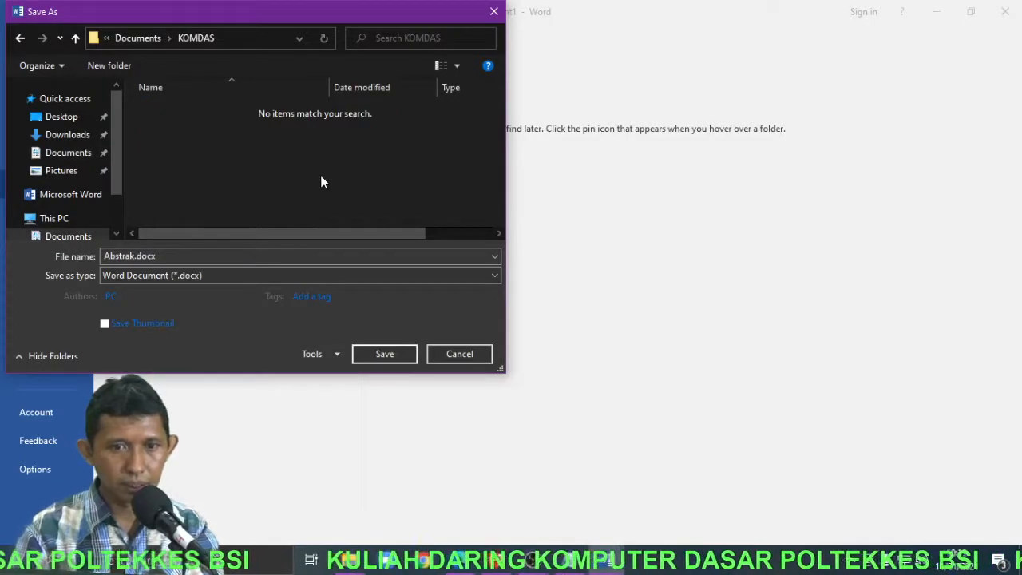
# Step: Name the file "Latihan 1" and save it as a Word Document (*.docx) in the KOMDAS folder
pyautogui.click(206, 256)
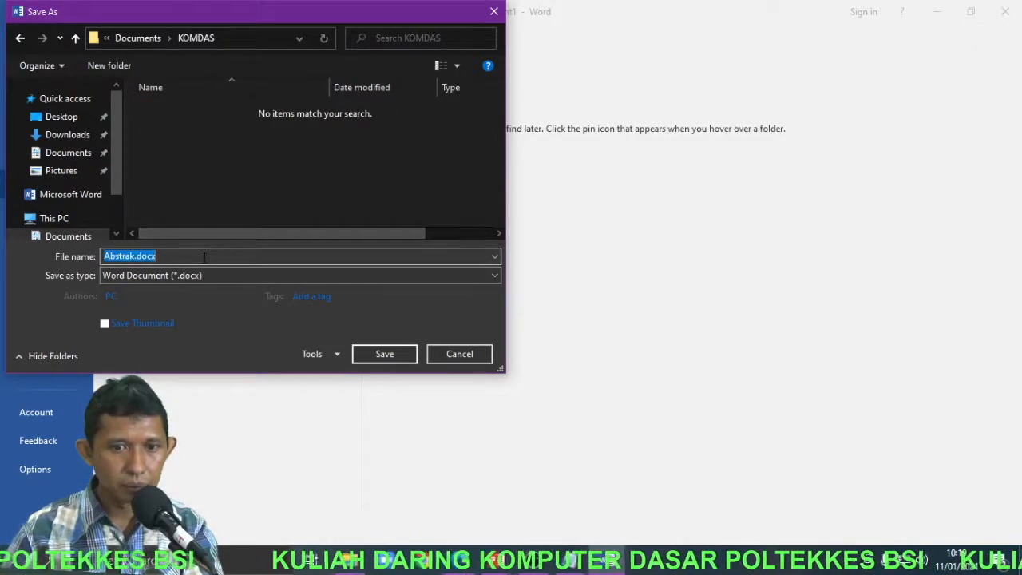
pyautogui.write('Latiha')
pyautogui.press('BackSpace')
pyautogui.press('BackSpace')
pyautogui.press('BackSpace')
pyautogui.write('ihan 1')
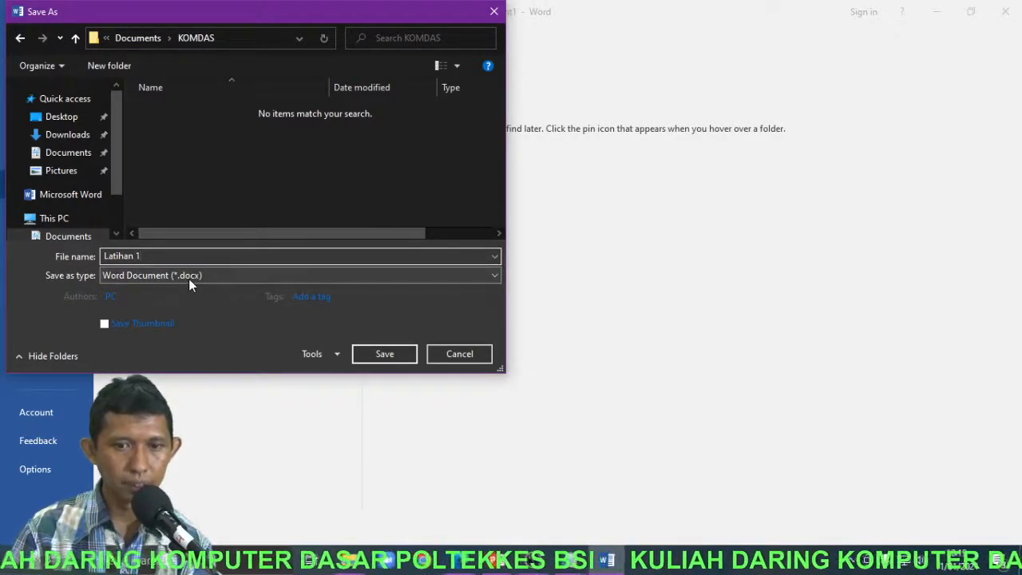
pyautogui.click(395, 355)
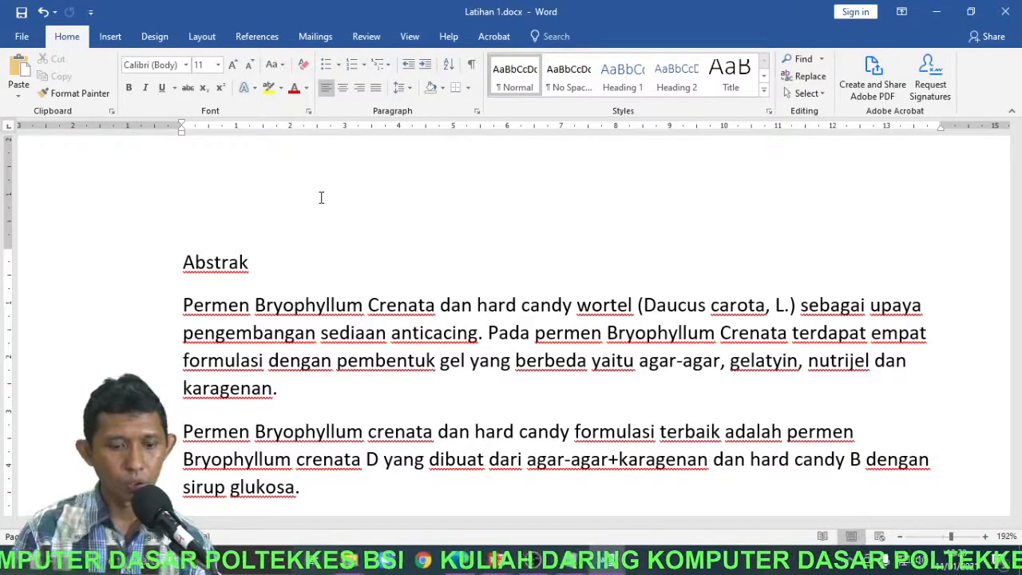
# Step: Close the saved document and reopen Latihan 1.docx from the recent documents to check its text
pyautogui.hotkey('ctrl', 'v')
pyautogui.hotkey('ctrl', 'w')
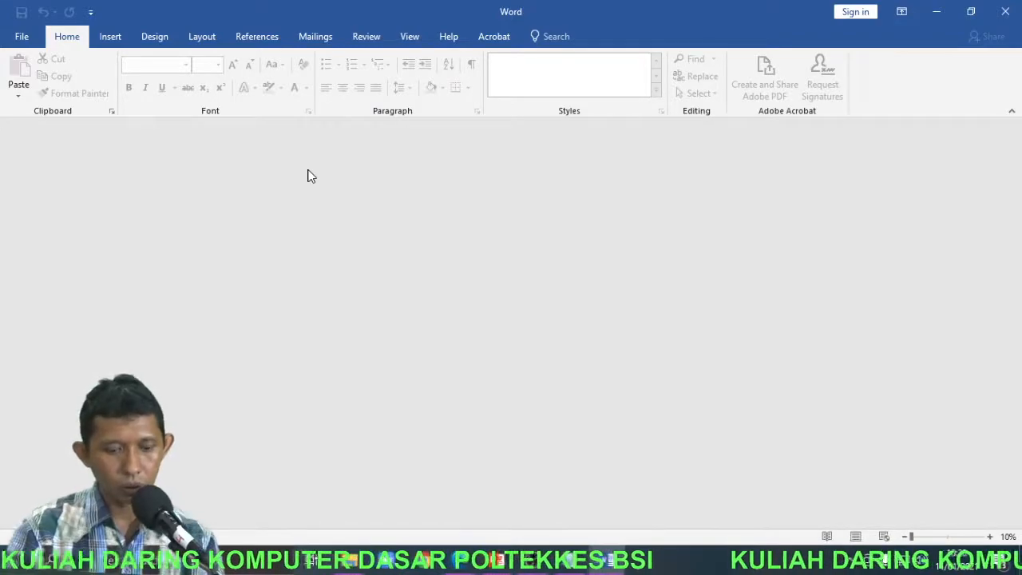
pyautogui.hotkey('ctrl', 'o')
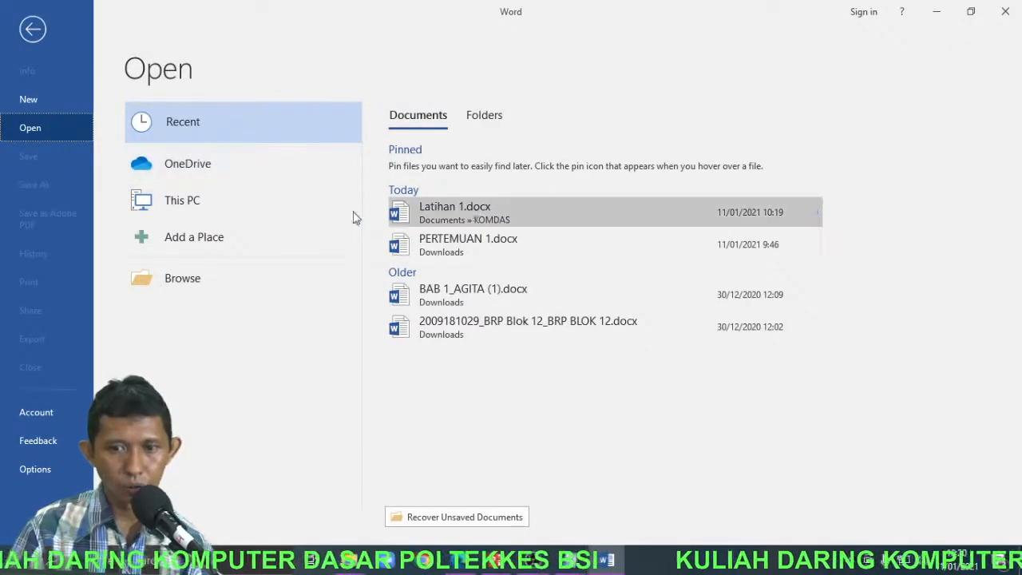
pyautogui.click(473, 215)
pyautogui.scroll(-4, 368, 361)
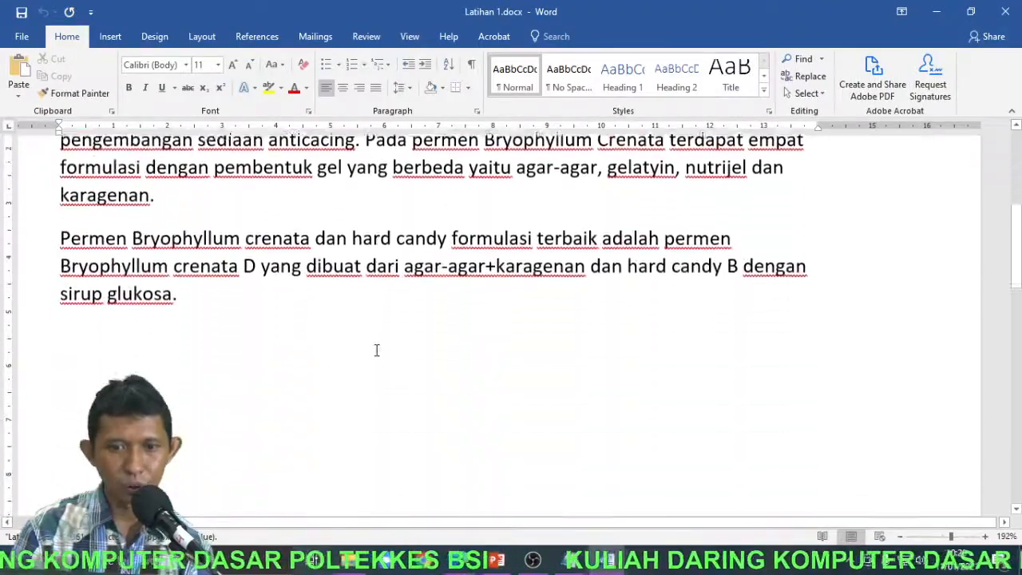
pyautogui.scroll(2, 376, 349)
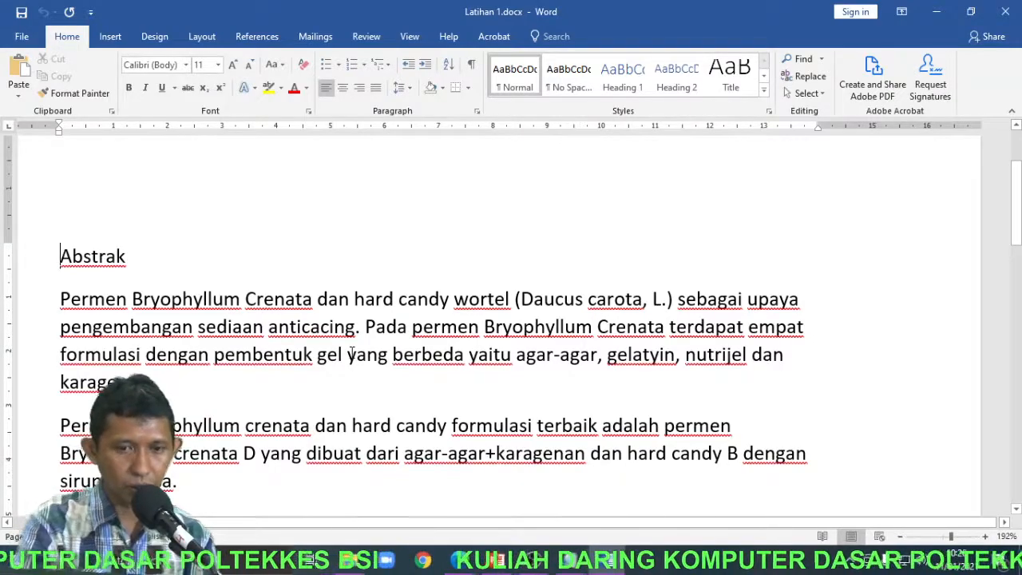
# Step: Close Latihan 1.docx once more, open it again from the recent files, and look over the abstract
pyautogui.click(21, 38)
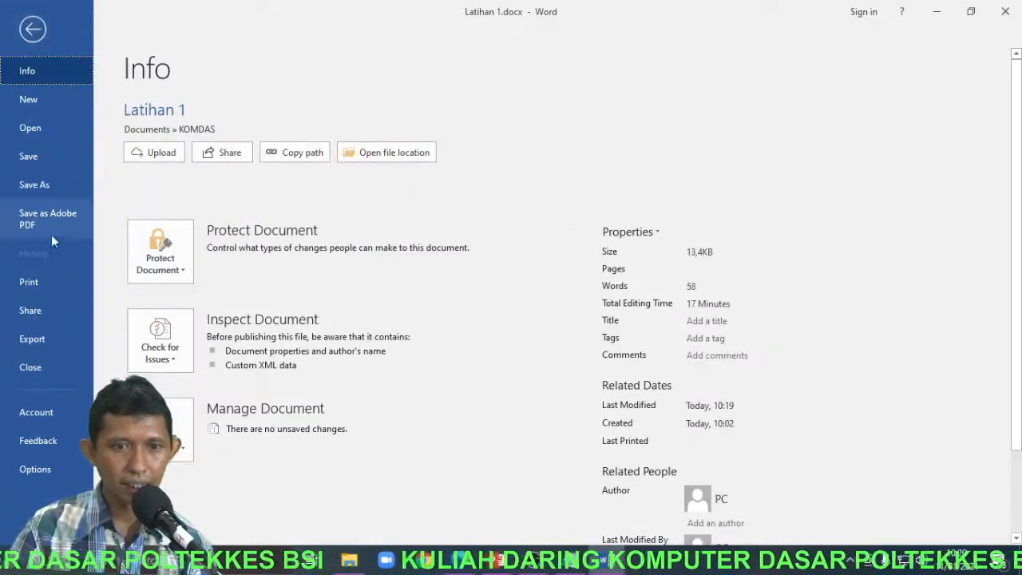
pyautogui.click(48, 369)
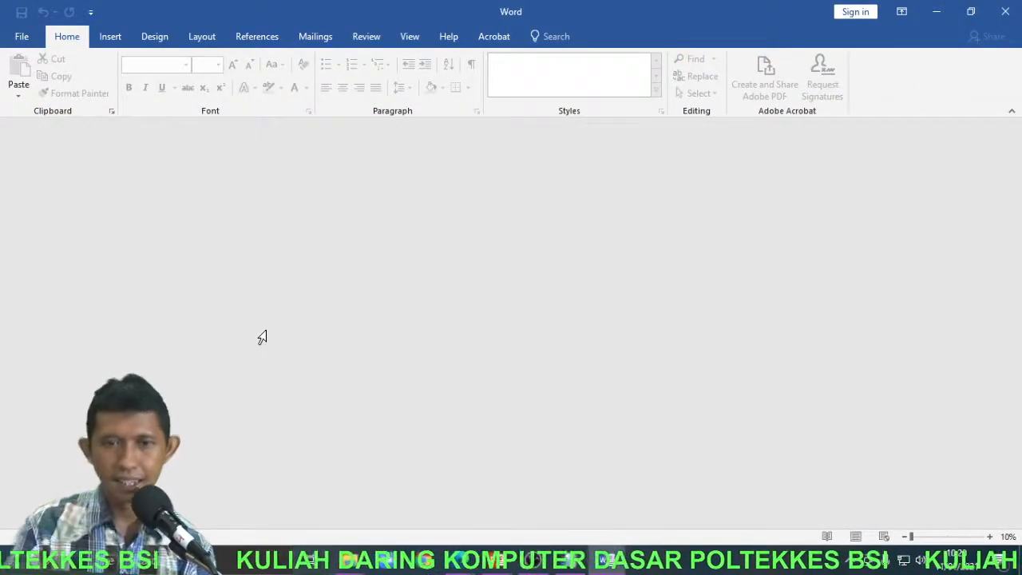
pyautogui.click(22, 38)
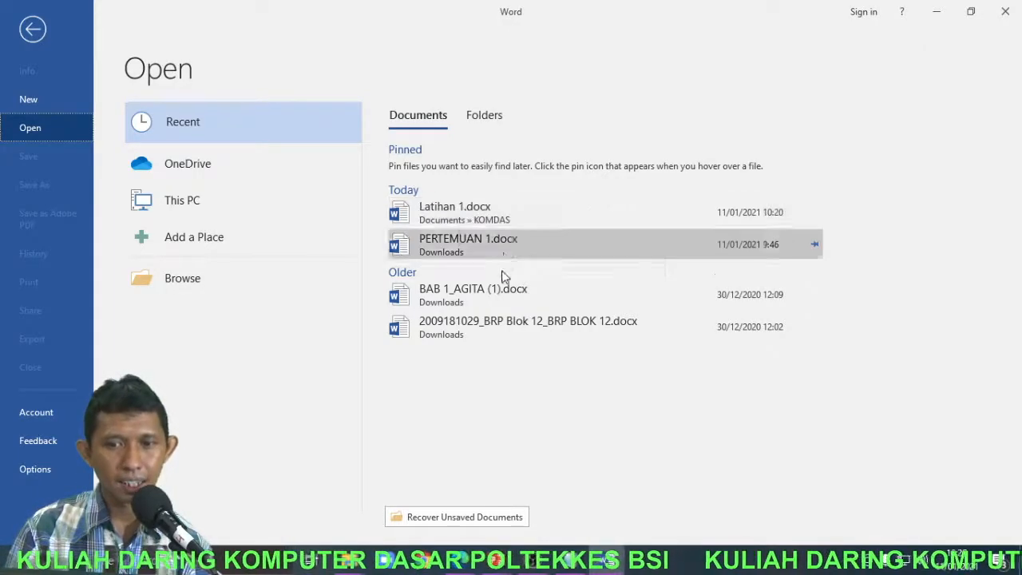
pyautogui.click(443, 210)
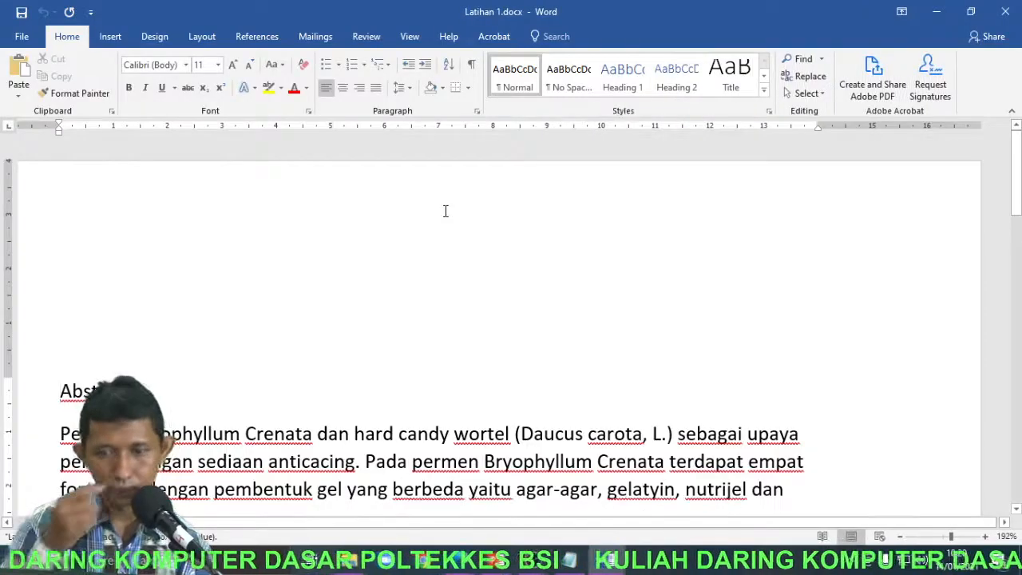
pyautogui.scroll(-3, 266, 224)
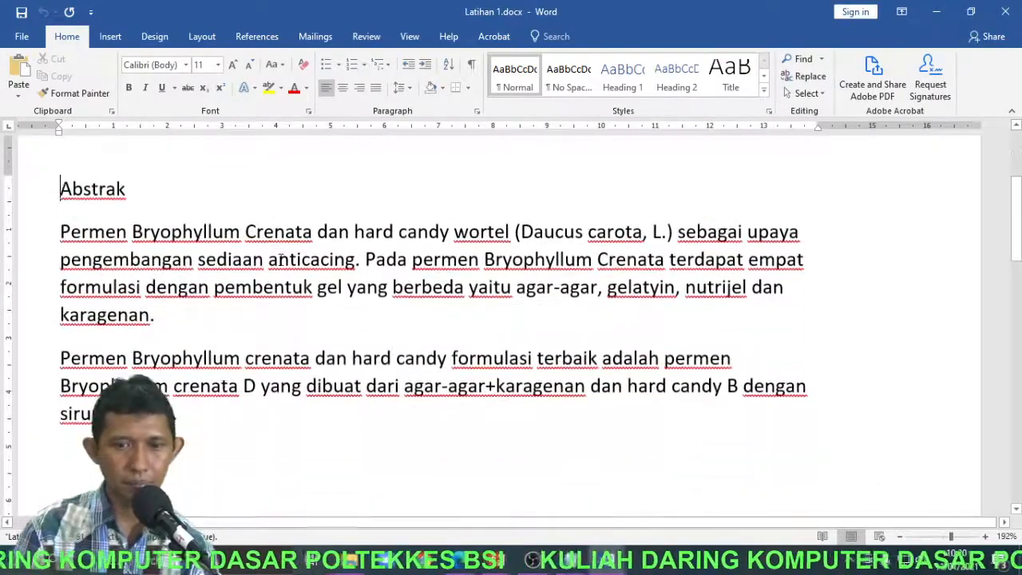
pyautogui.scroll(2, 283, 258)
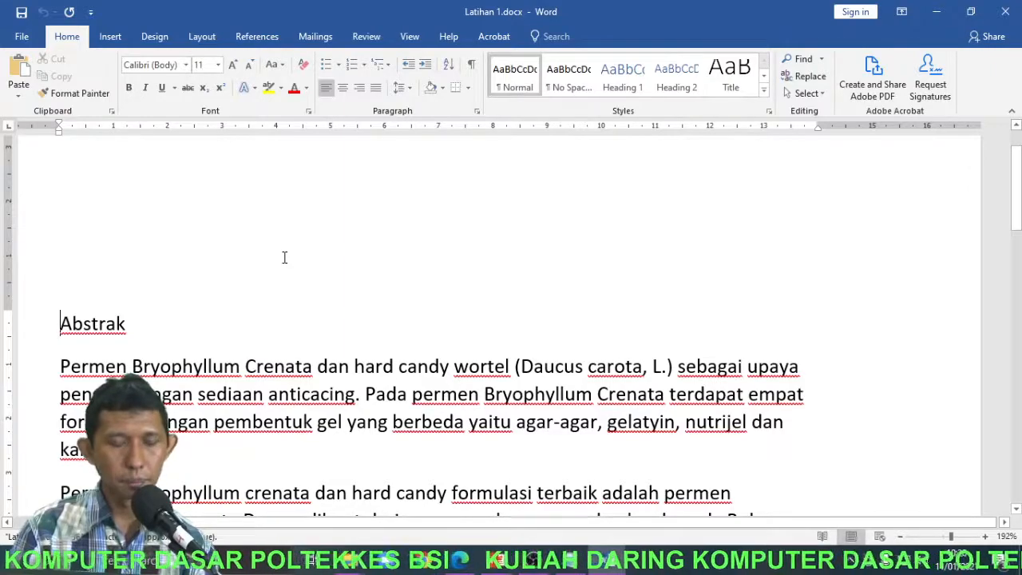
pyautogui.keyDown('ctrl'); pyautogui.scroll(-2, 284, 257); pyautogui.keyUp('ctrl')
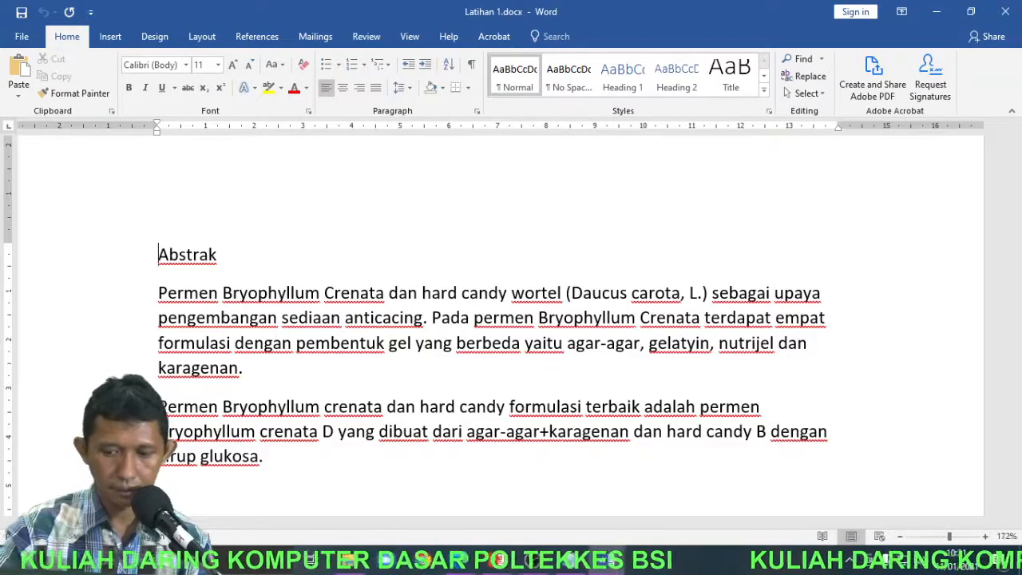
pyautogui.click(533, 560)
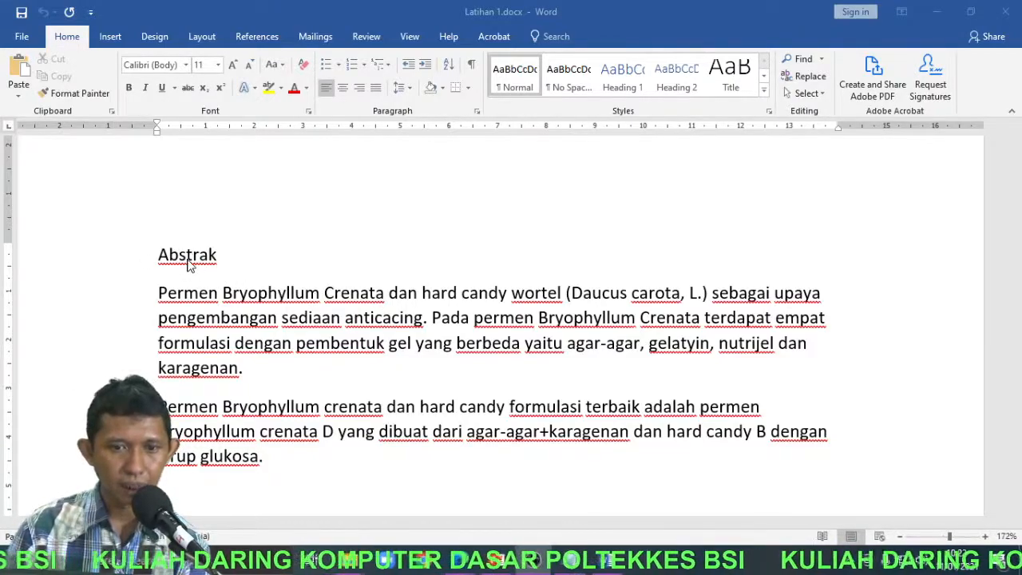
# Step: Set the "Abstrak" heading to the Arial font at size 11, and compare its font with the first paragraph's
pyautogui.doubleClick(189, 262)
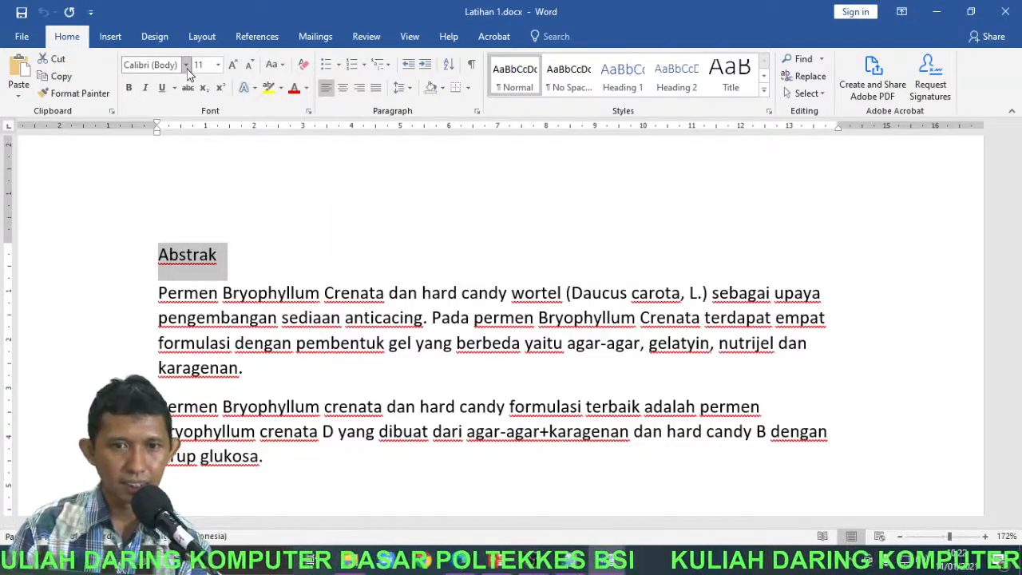
pyautogui.click(186, 67)
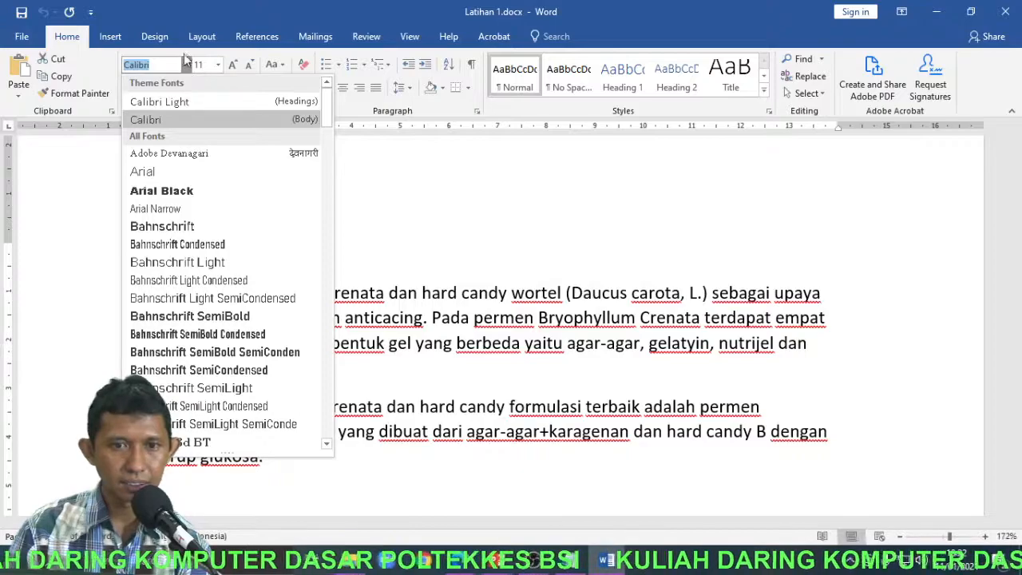
pyautogui.click(186, 66)
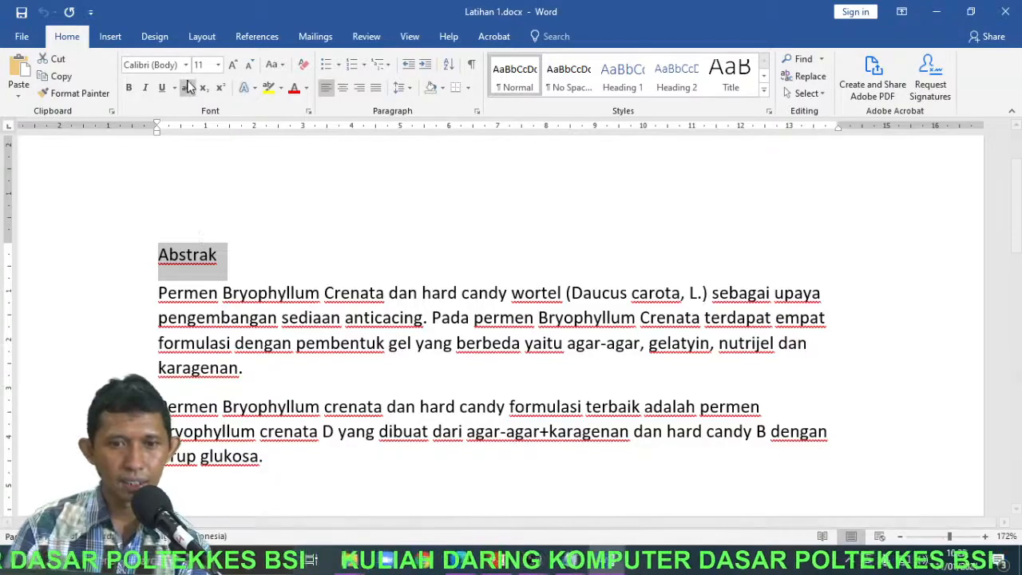
pyautogui.click(189, 67)
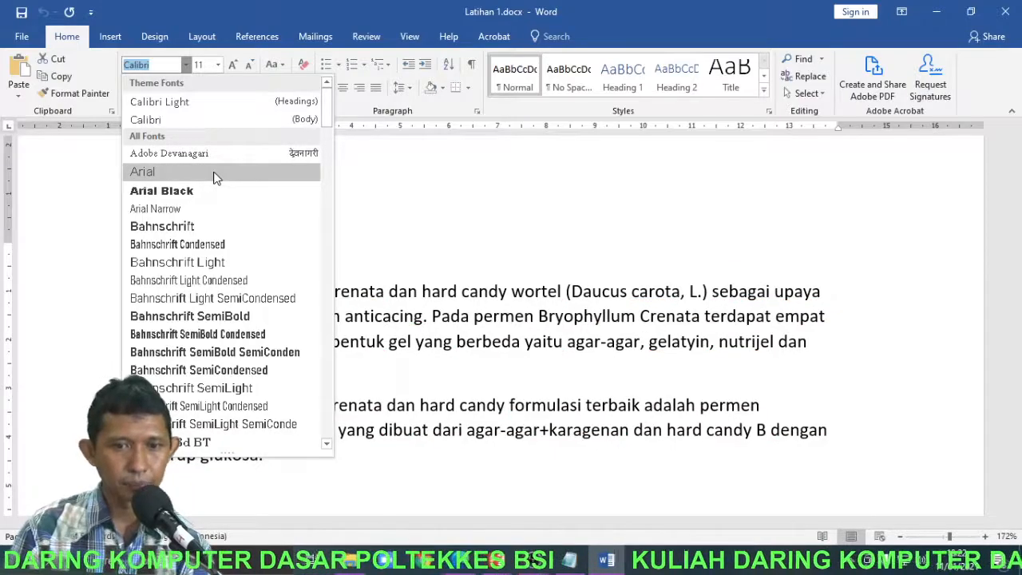
pyautogui.click(213, 175)
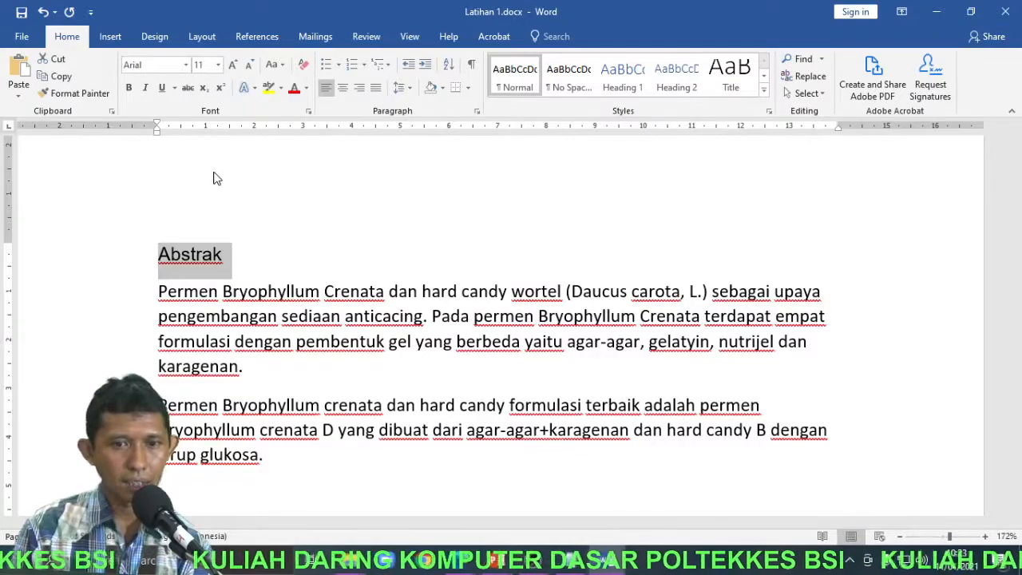
pyautogui.click(218, 65)
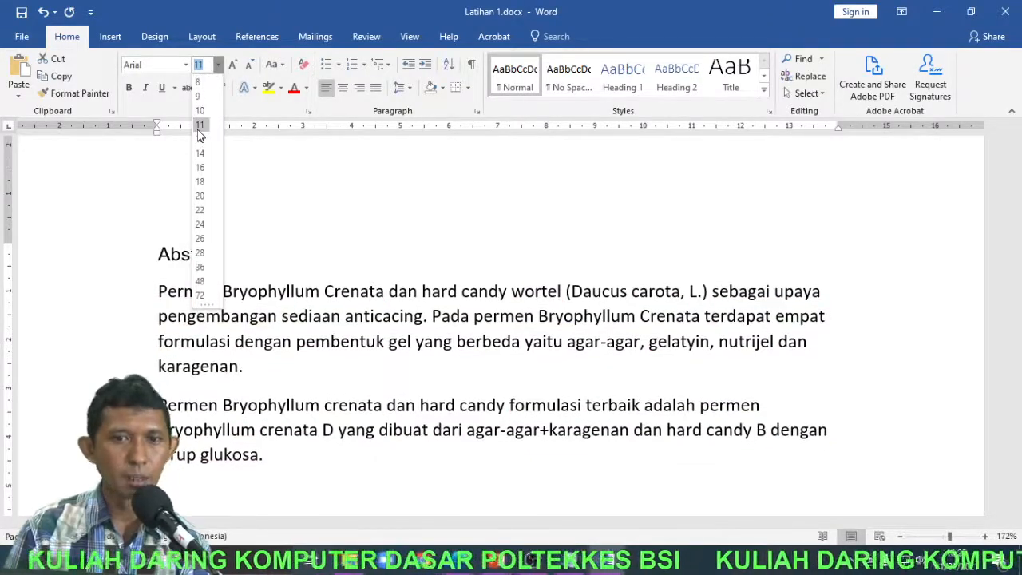
pyautogui.click(201, 127)
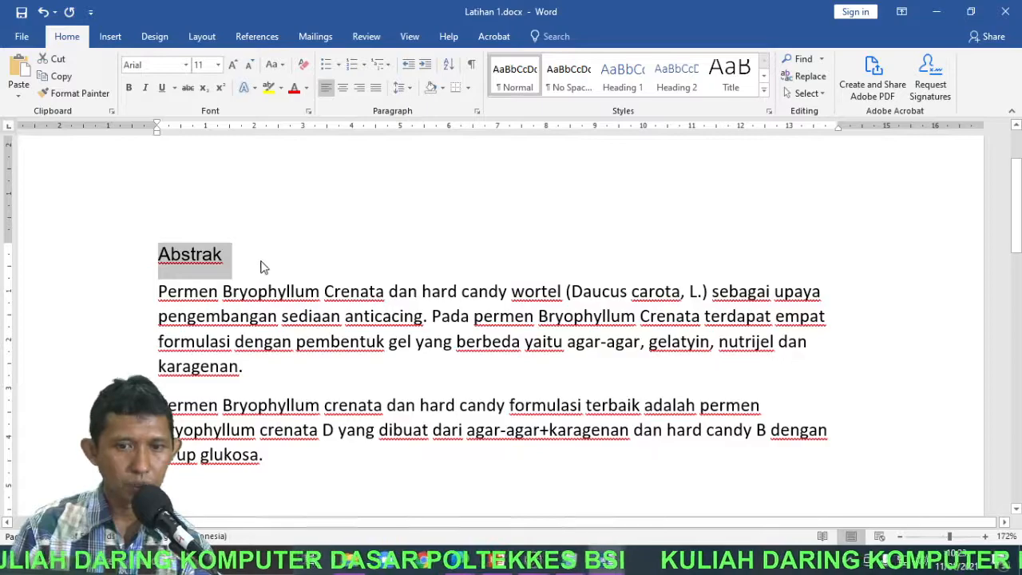
pyautogui.click(211, 293)
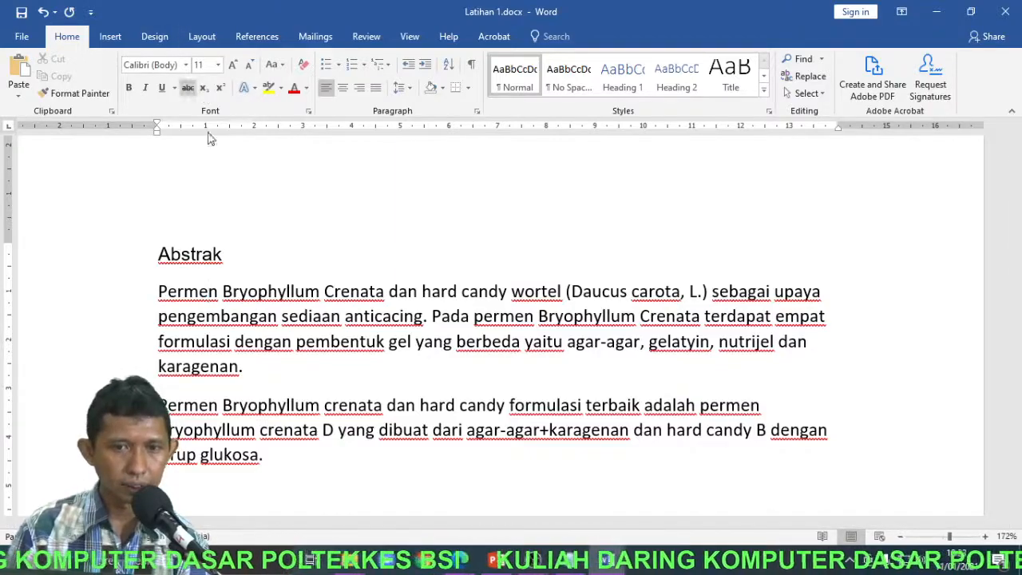
pyautogui.doubleClick(197, 258)
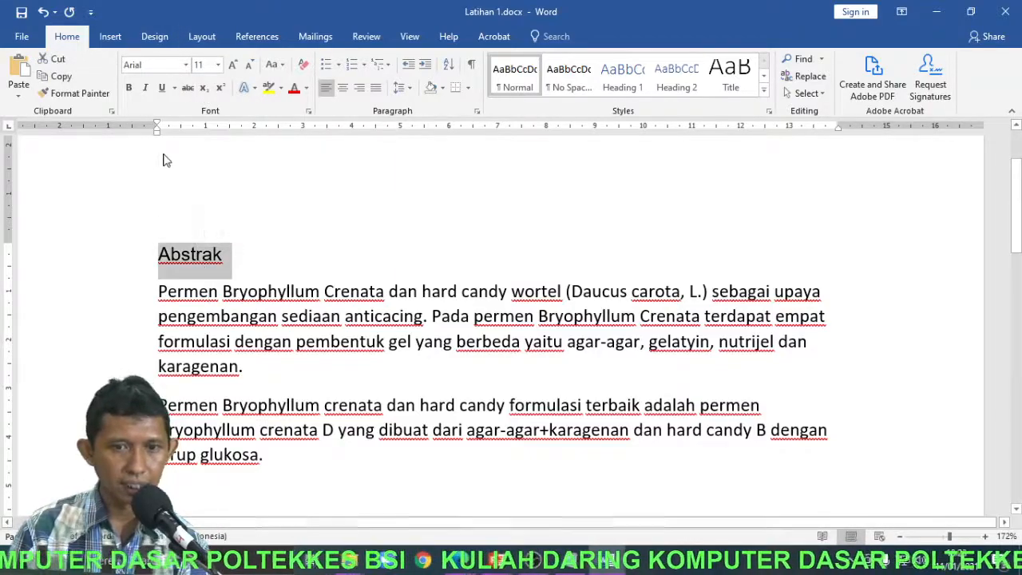
pyautogui.click(247, 297)
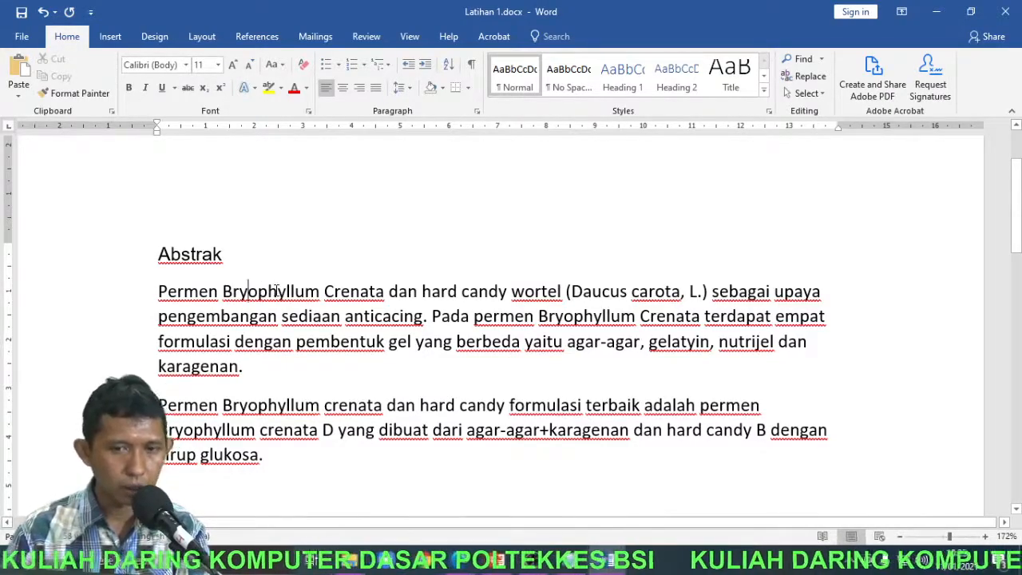
# Step: Set the entire document text to the Arial font at size 11
pyautogui.hotkey('ctrl', 'a')
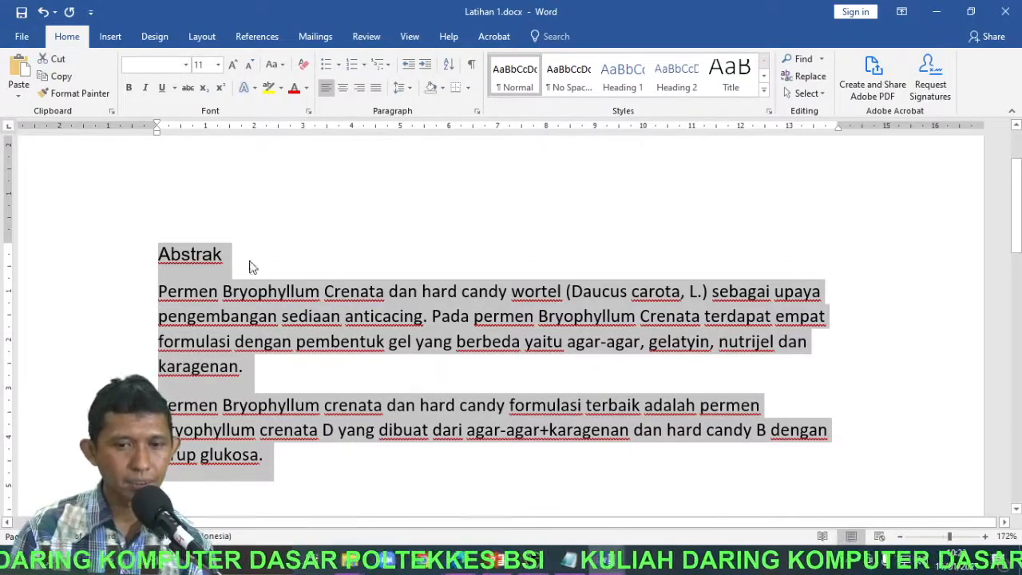
pyautogui.click(186, 64)
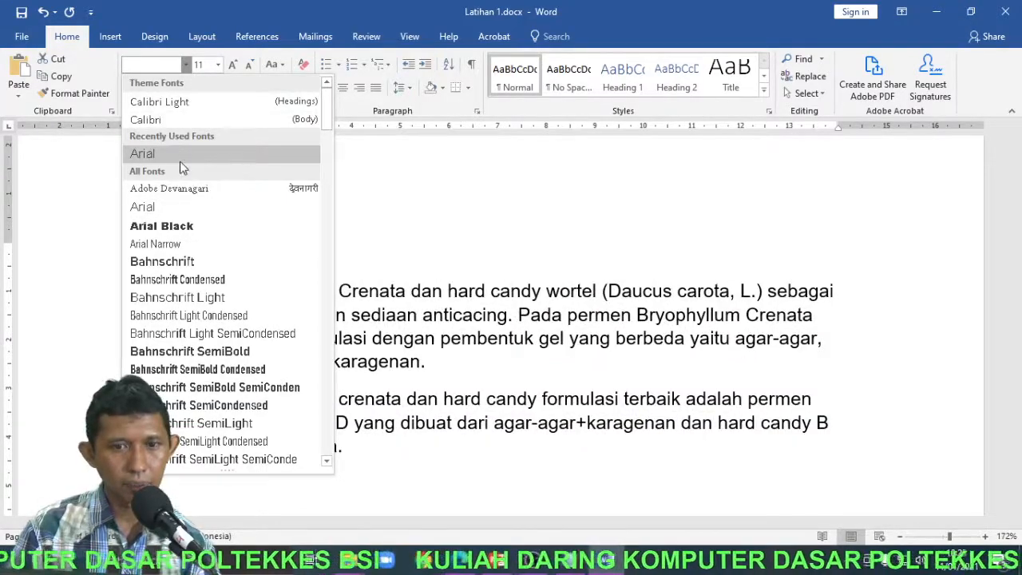
pyautogui.click(166, 156)
pyautogui.click(218, 65)
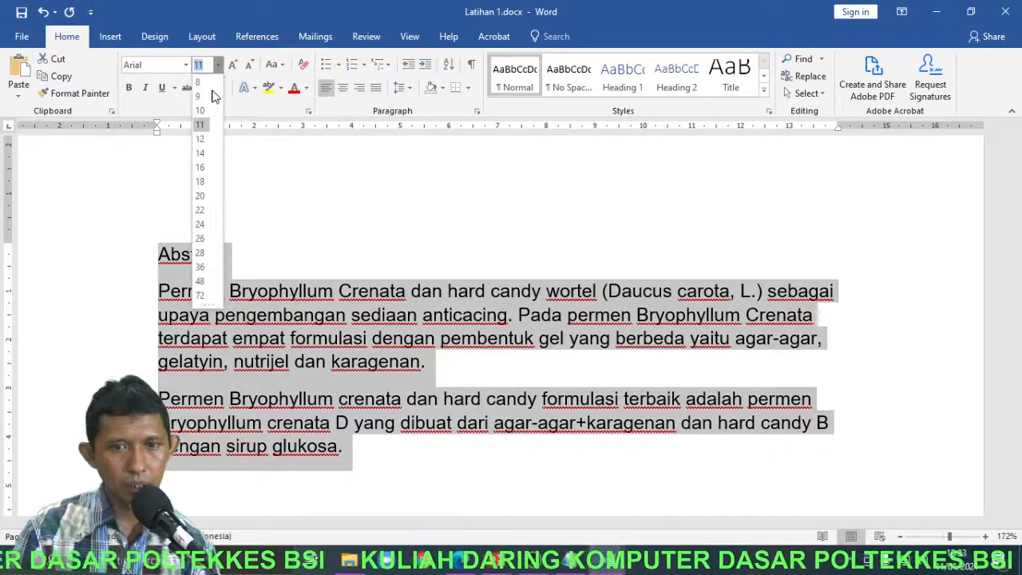
pyautogui.click(206, 126)
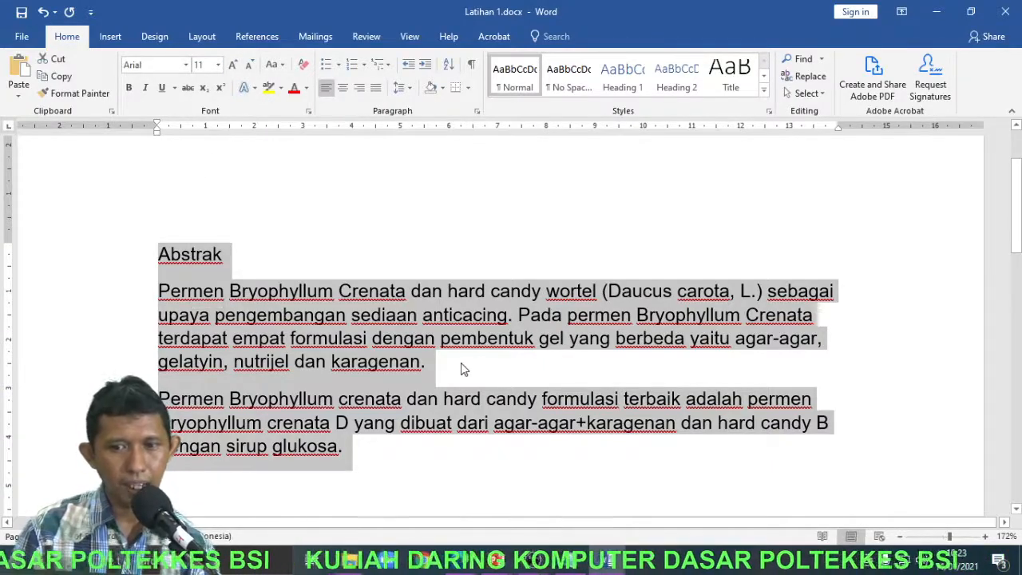
# Step: Set the "Abstrak" heading's font size to 36
pyautogui.click(205, 327)
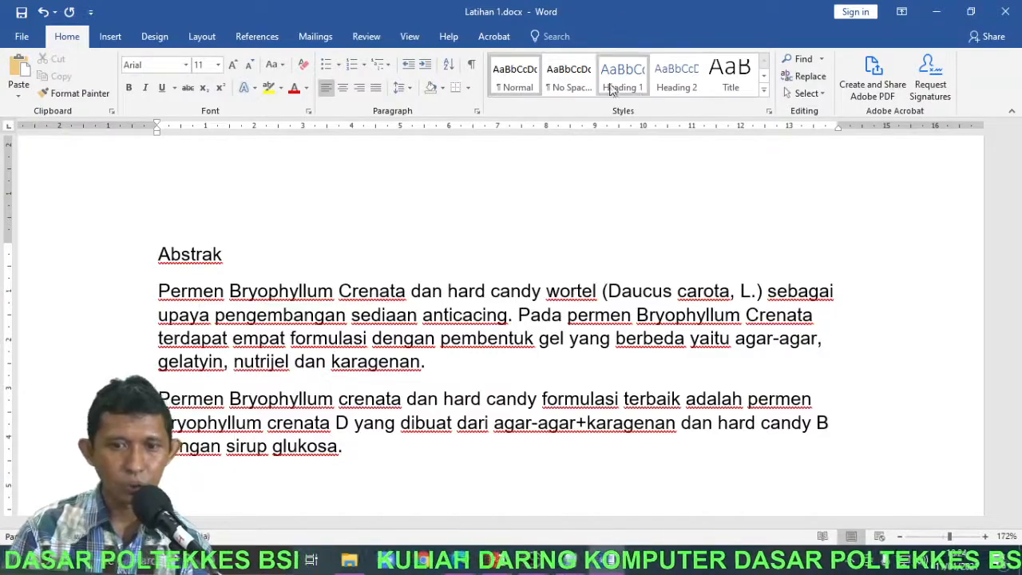
pyautogui.tripleClick(201, 256)
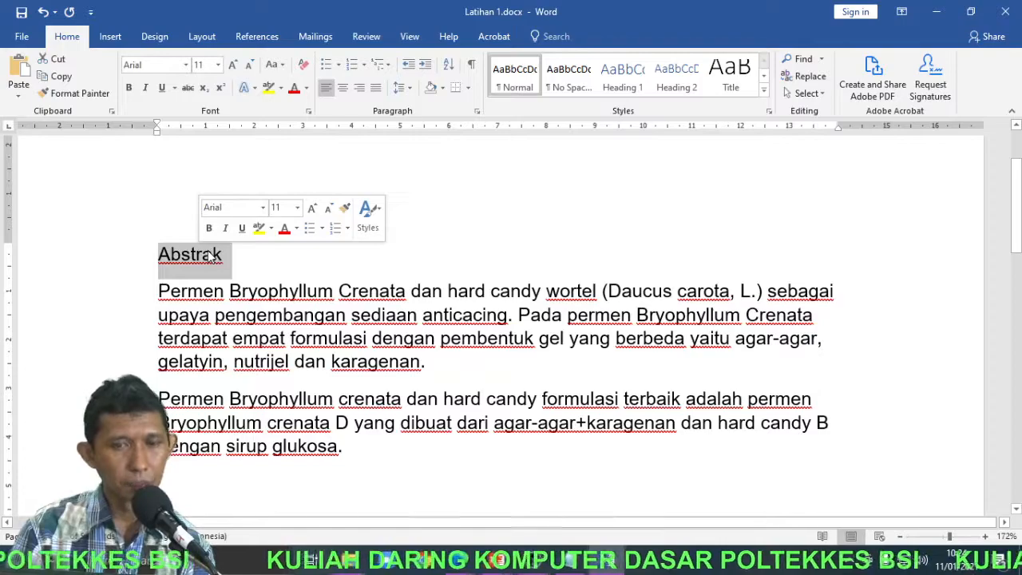
pyautogui.click(218, 65)
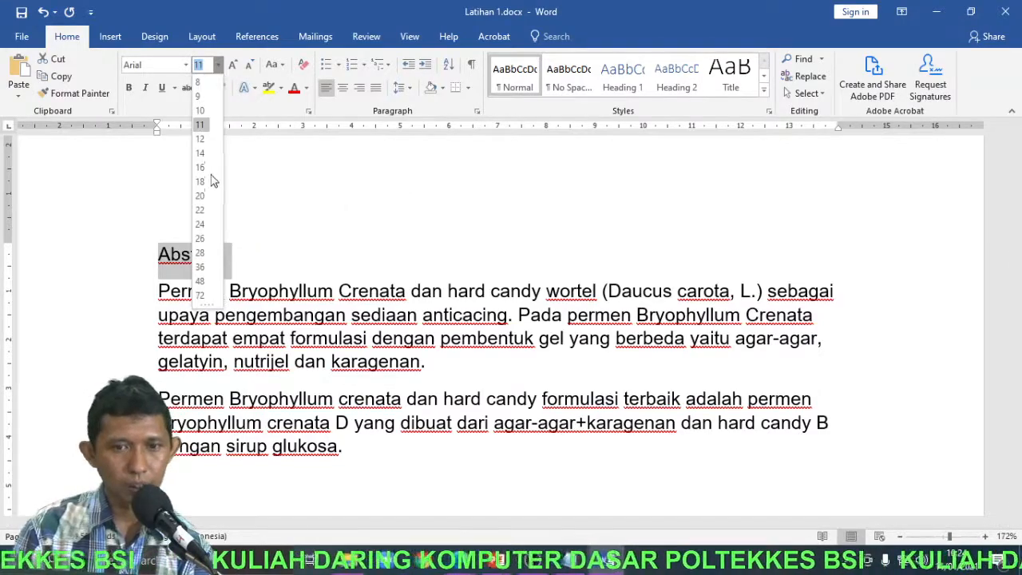
pyautogui.click(201, 267)
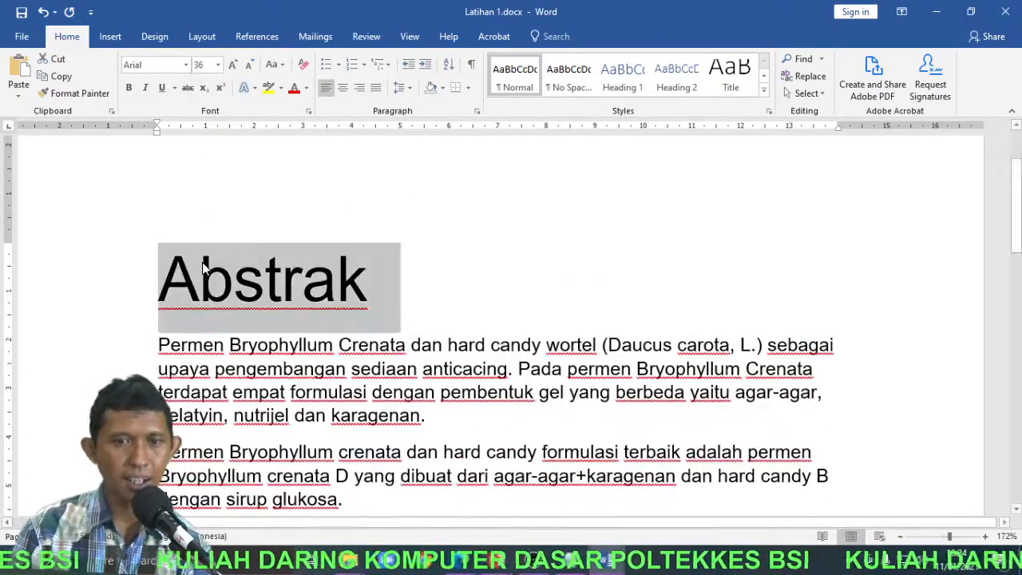
# Step: Enlarge the "Abstrak" heading step by step until its font size is 80
pyautogui.click(233, 65)
pyautogui.click(232, 65)
pyautogui.click(233, 66)
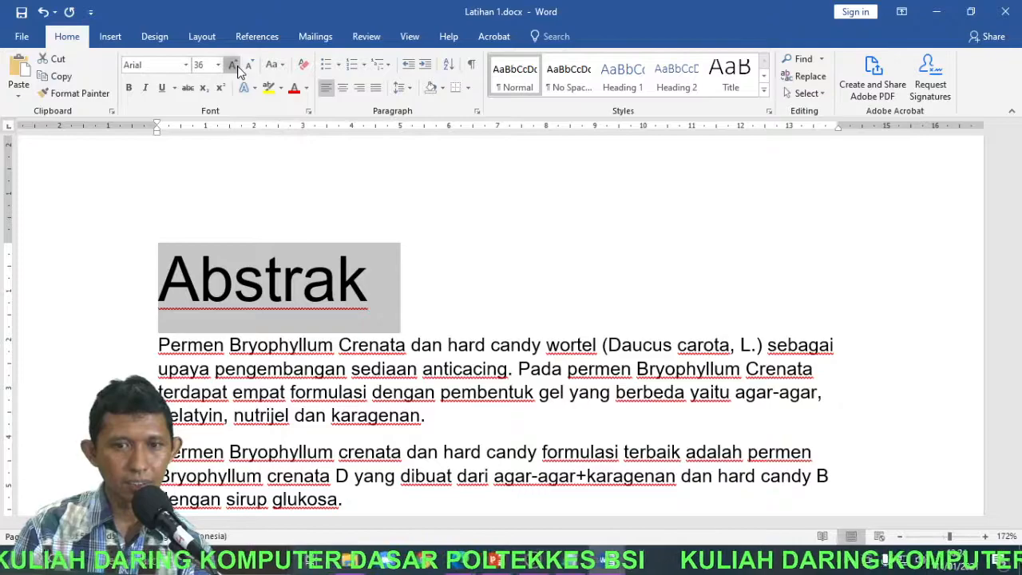
pyautogui.click(233, 65)
pyautogui.click(233, 65)
pyautogui.click(232, 65)
pyautogui.click(233, 66)
pyautogui.click(233, 66)
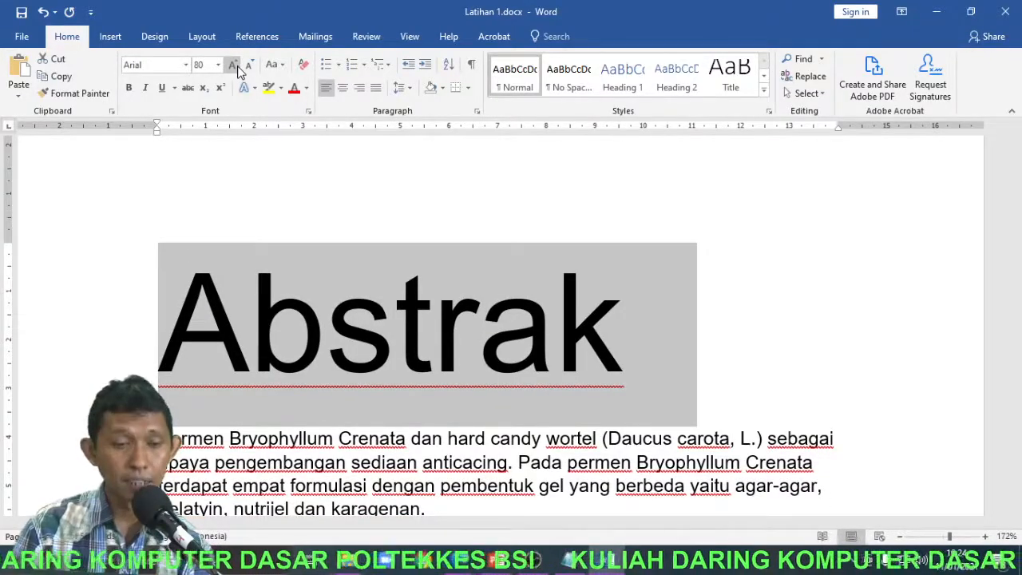
# Step: Shrink the "Abstrak" heading step by step, and increase it again to font size 14
pyautogui.click(251, 65)
pyautogui.click(251, 66)
pyautogui.click(251, 65)
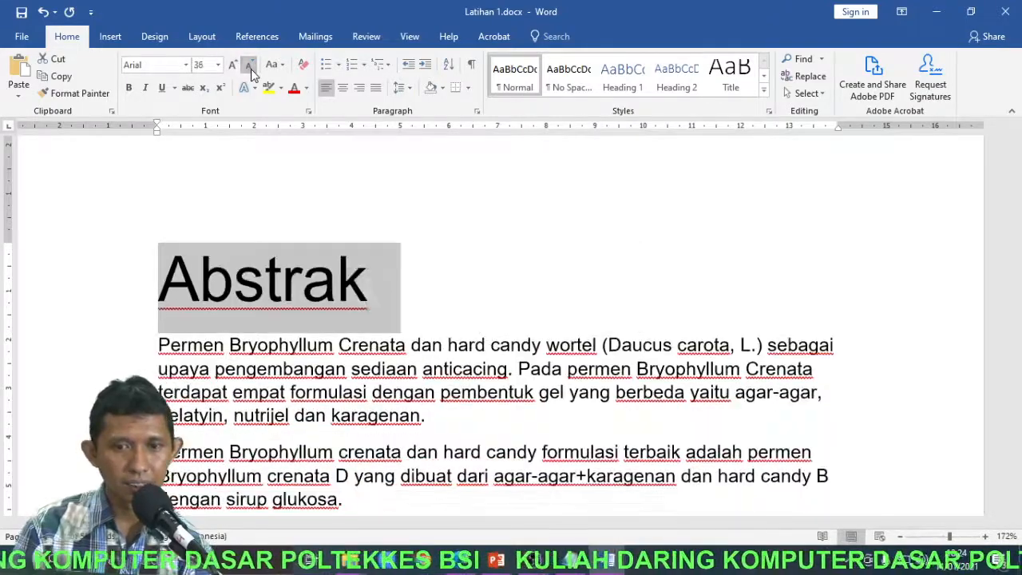
pyautogui.click(251, 66)
pyautogui.click(251, 66)
pyautogui.click(251, 66)
pyautogui.click(251, 69)
pyautogui.click(251, 69)
pyautogui.click(251, 69)
pyautogui.click(251, 68)
pyautogui.click(251, 68)
pyautogui.click(251, 69)
pyautogui.click(251, 69)
pyautogui.click(251, 69)
pyautogui.click(233, 67)
pyautogui.click(233, 67)
pyautogui.click(233, 67)
pyautogui.click(233, 67)
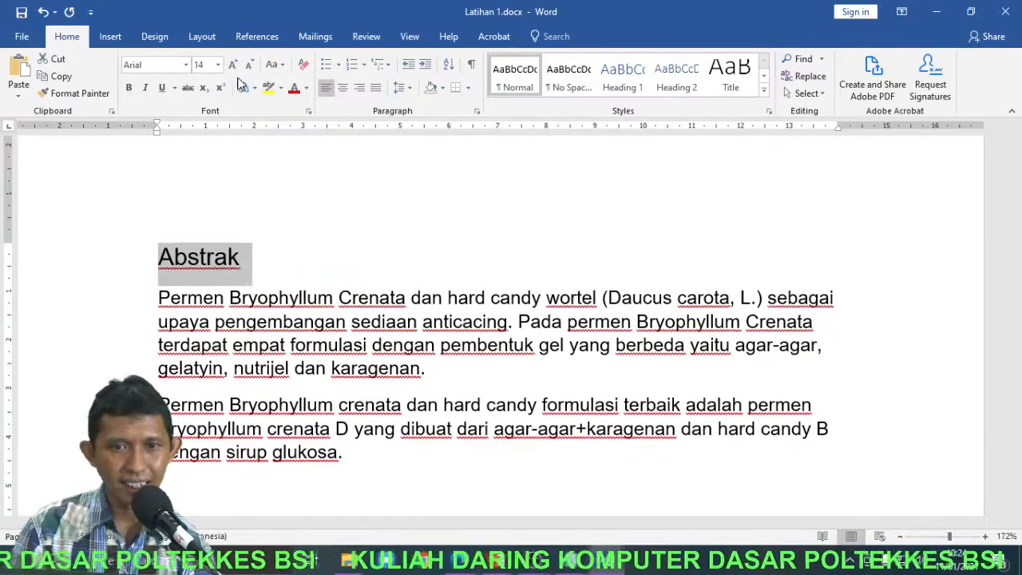
# Step: Try uppercase, lowercase, sentence case and Capitalize Each Word on the "Abstrak" heading
pyautogui.click(280, 69)
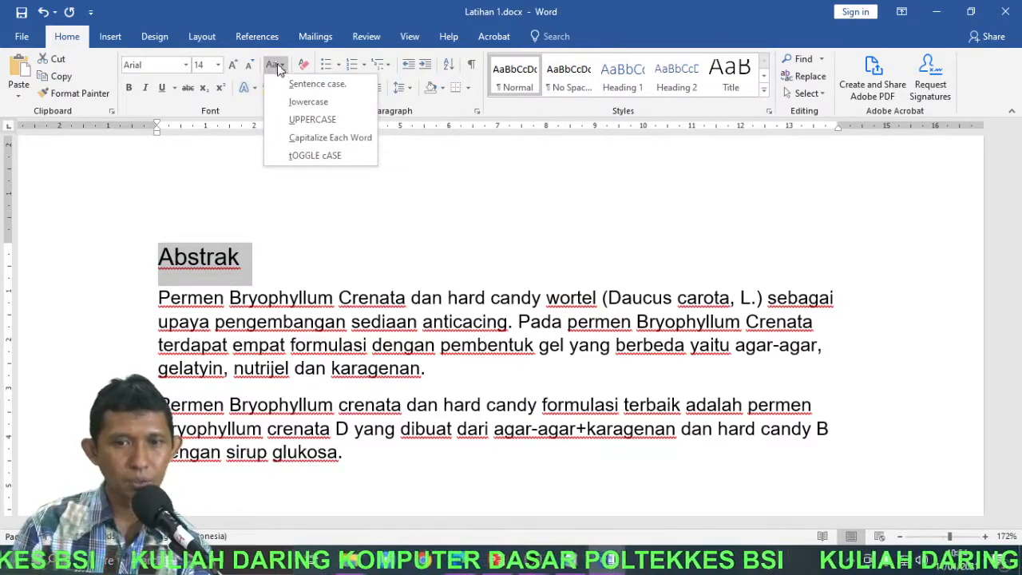
pyautogui.click(312, 120)
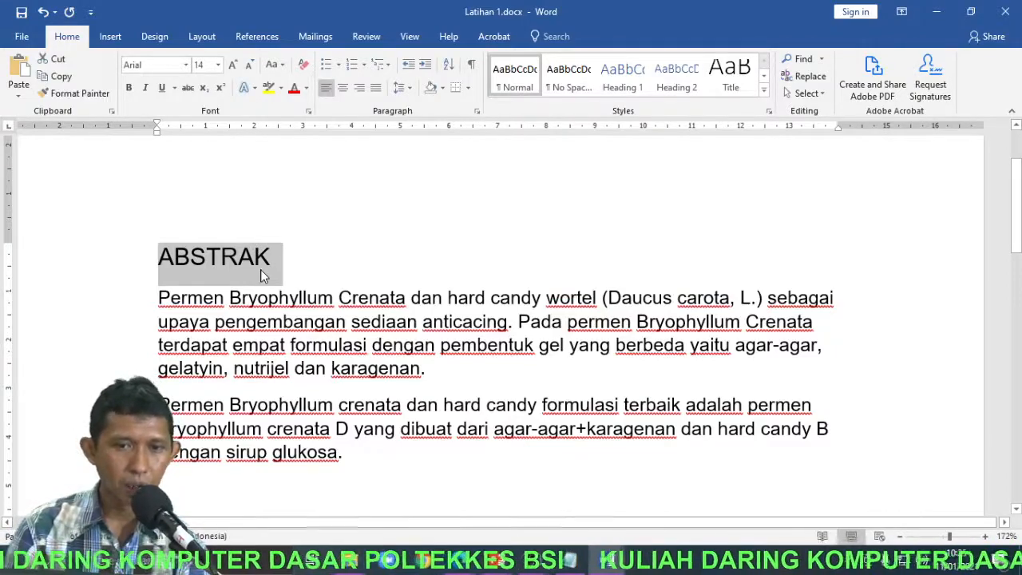
pyautogui.click(279, 68)
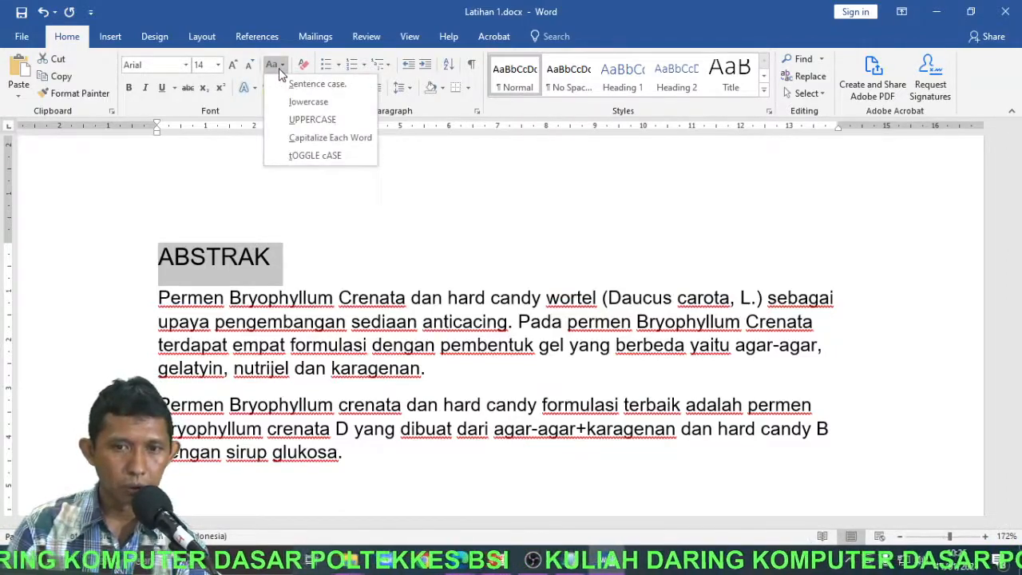
pyautogui.click(302, 101)
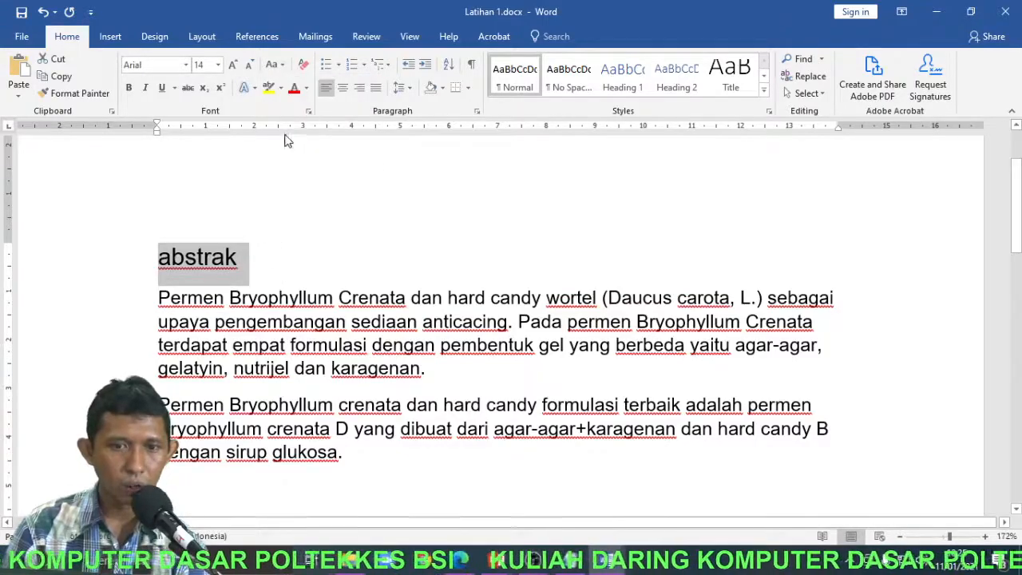
pyautogui.click(275, 64)
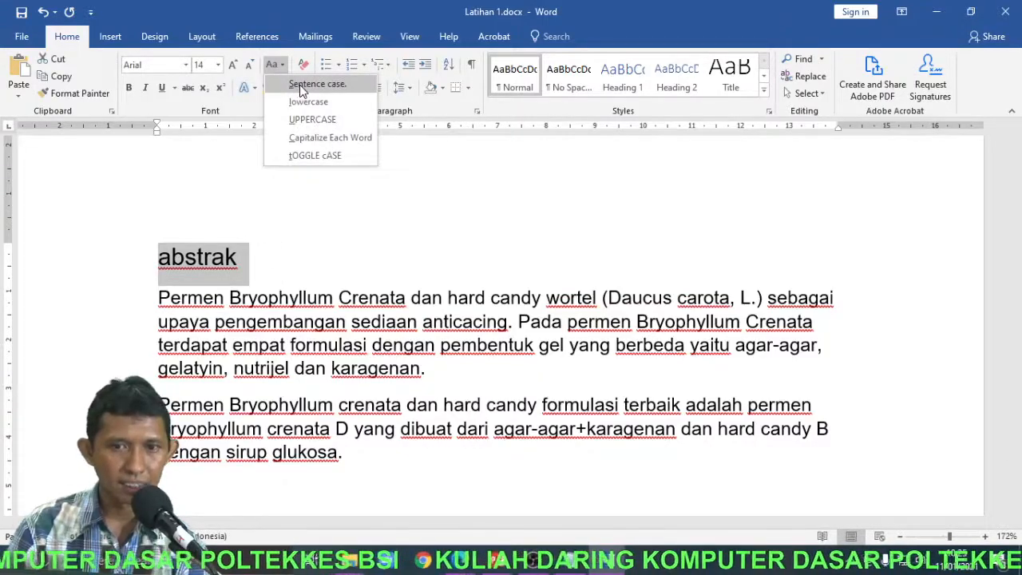
pyautogui.click(302, 87)
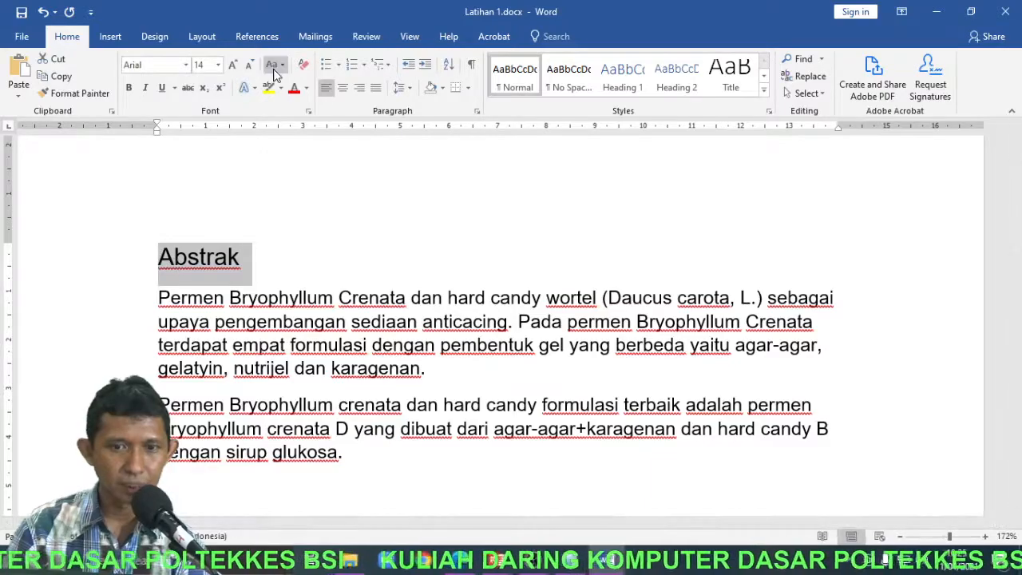
pyautogui.click(274, 67)
pyautogui.click(319, 137)
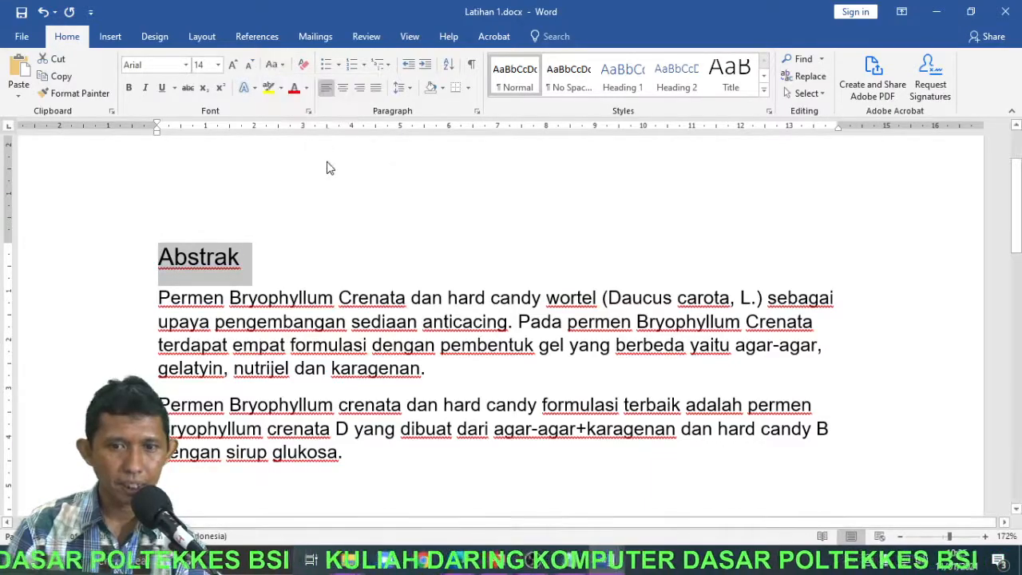
# Step: Change the second paragraph's case to Capitalize Each Word
pyautogui.click(229, 298)
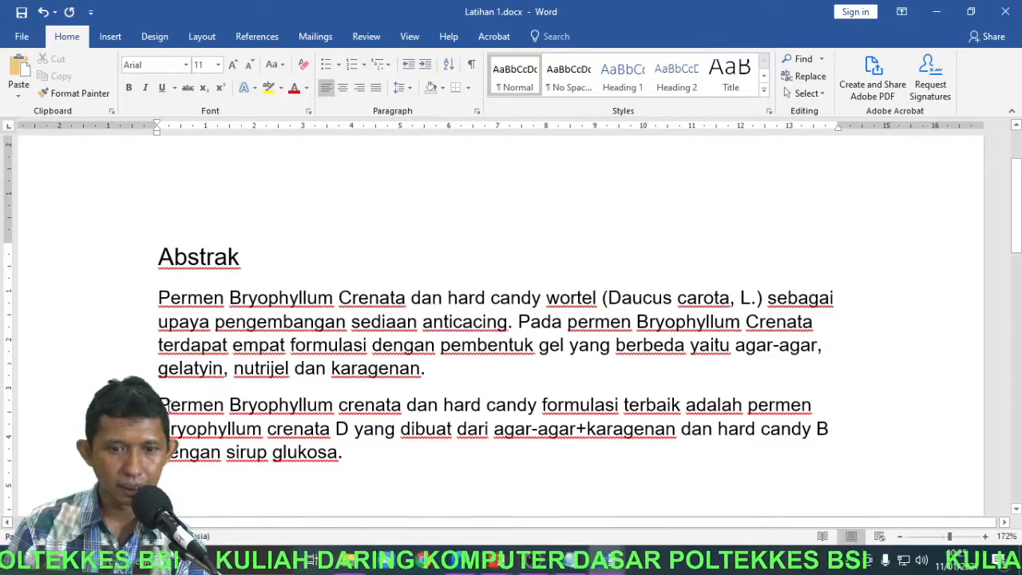
pyautogui.tripleClick(188, 406)
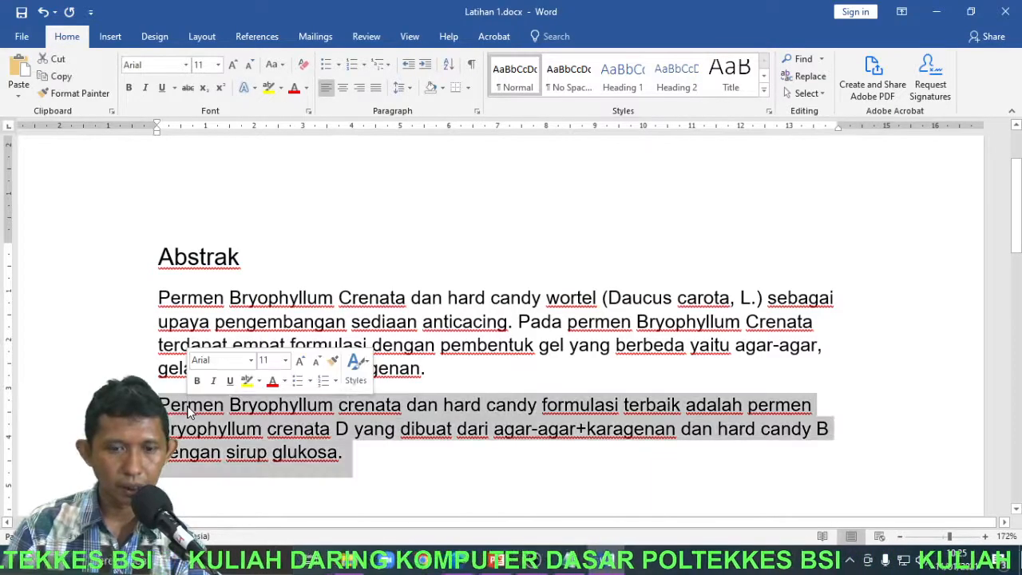
pyautogui.click(275, 64)
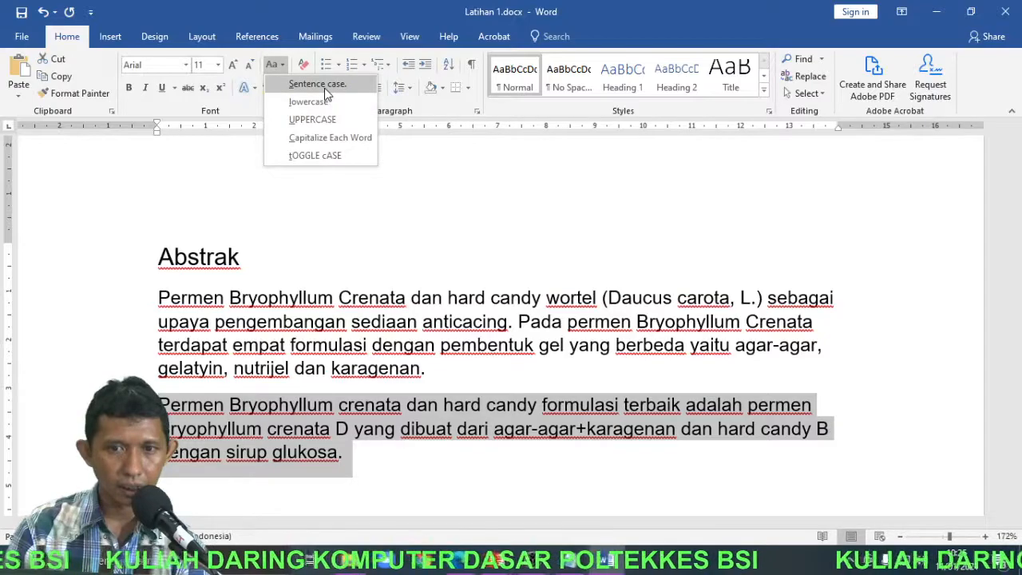
pyautogui.click(330, 137)
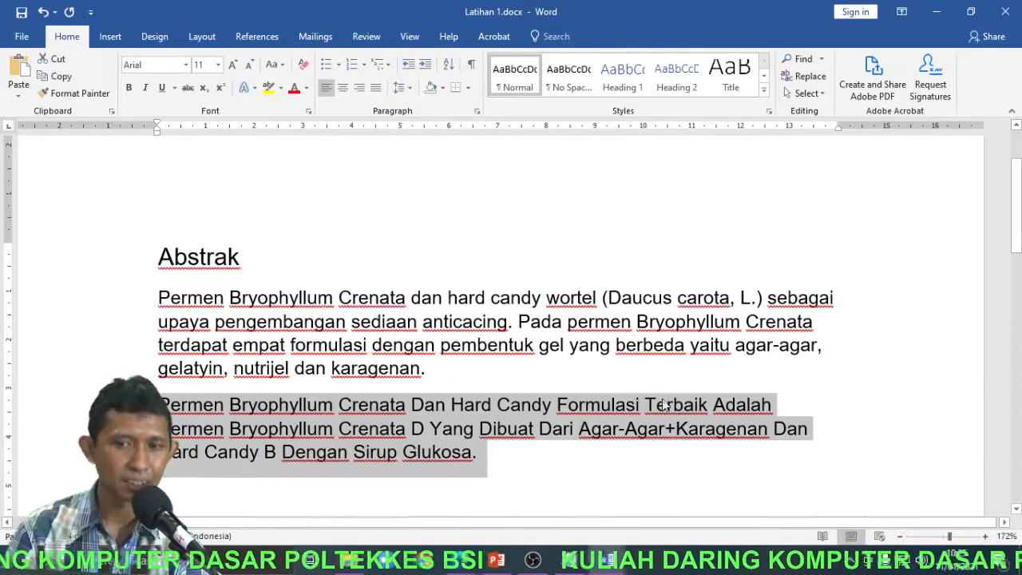
# Step: Convert the second paragraph to sentence case
pyautogui.click(276, 64)
pyautogui.click(310, 85)
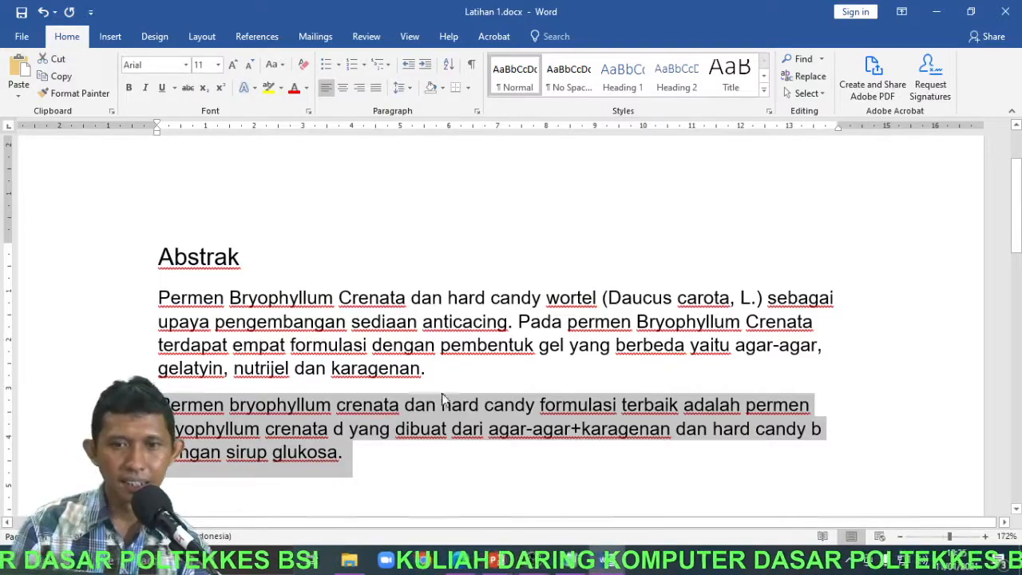
pyautogui.click(273, 66)
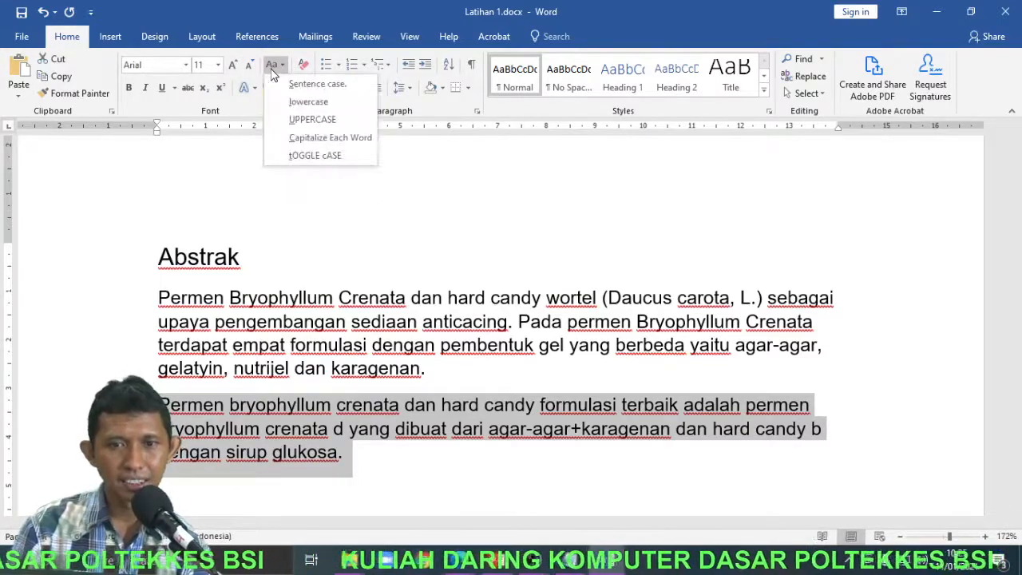
# Step: Convert the "Abstrak" heading to uppercase and make it bold, italic and underlined
pyautogui.click(214, 276)
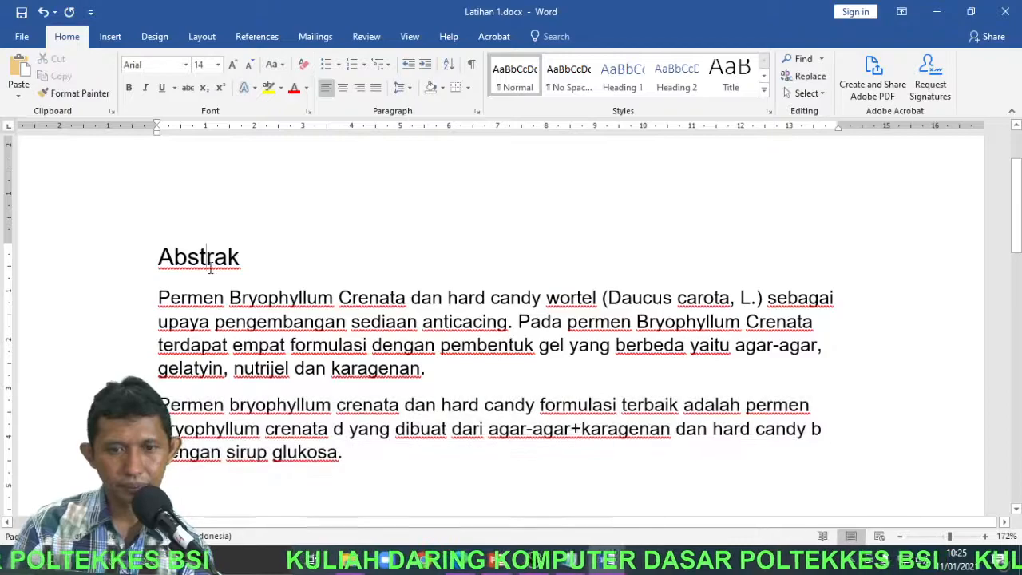
pyautogui.tripleClick(211, 264)
pyautogui.click(274, 65)
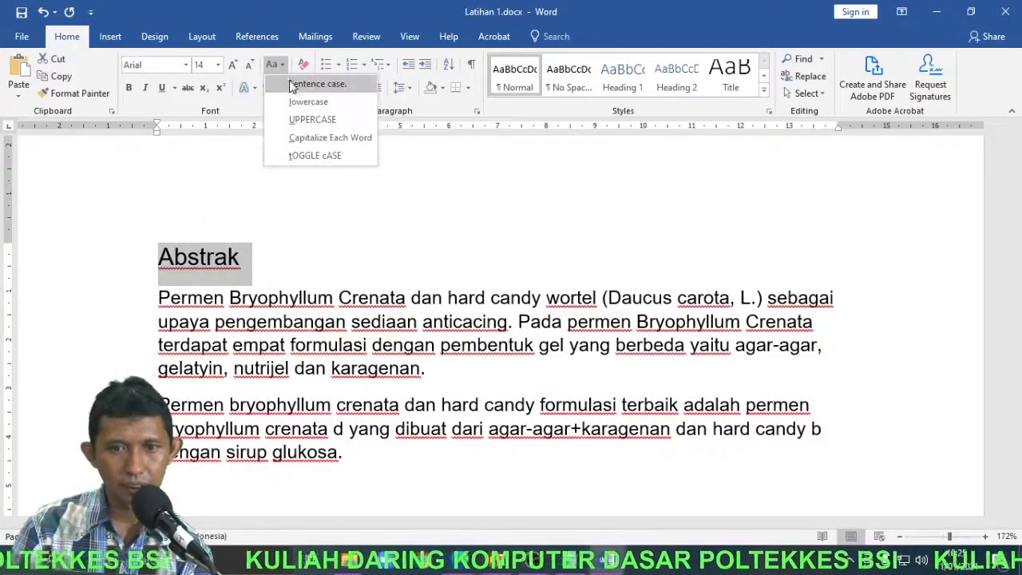
pyautogui.click(300, 120)
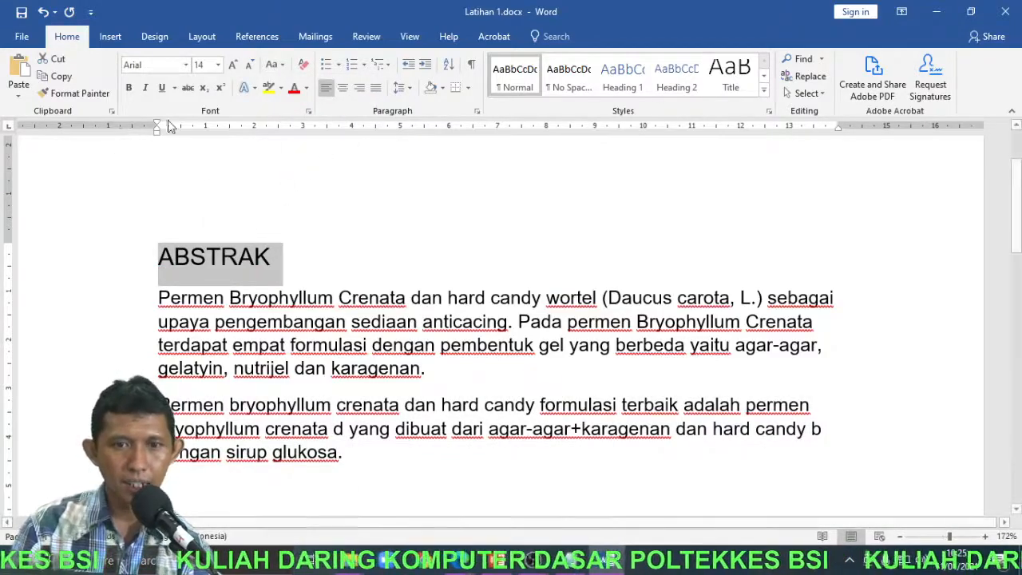
pyautogui.click(130, 90)
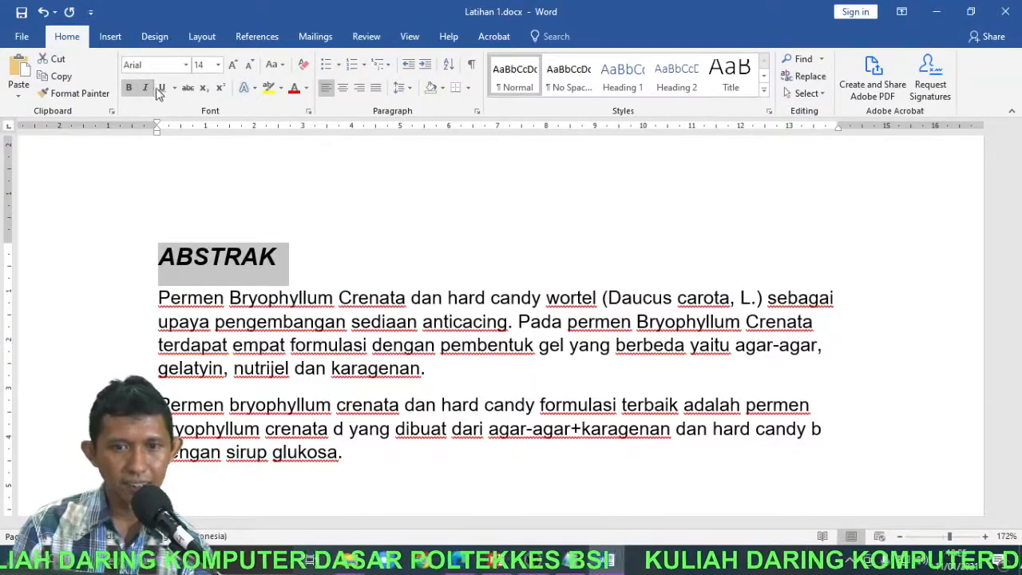
pyautogui.click(161, 87)
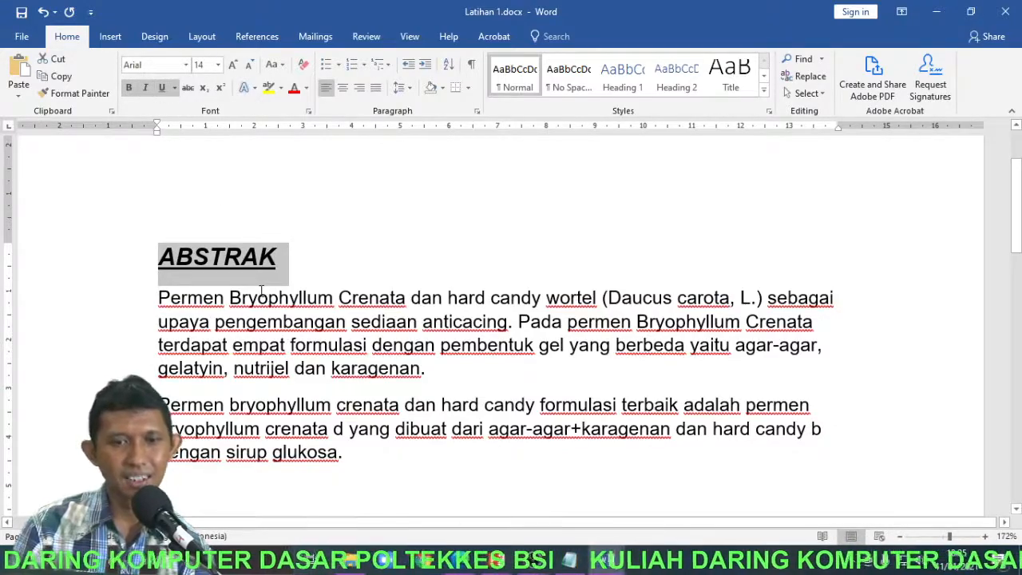
# Step: Try strikethrough on the word "Permen" at the start of the first paragraph, inspect it enlarged, and undo it
pyautogui.click(213, 297)
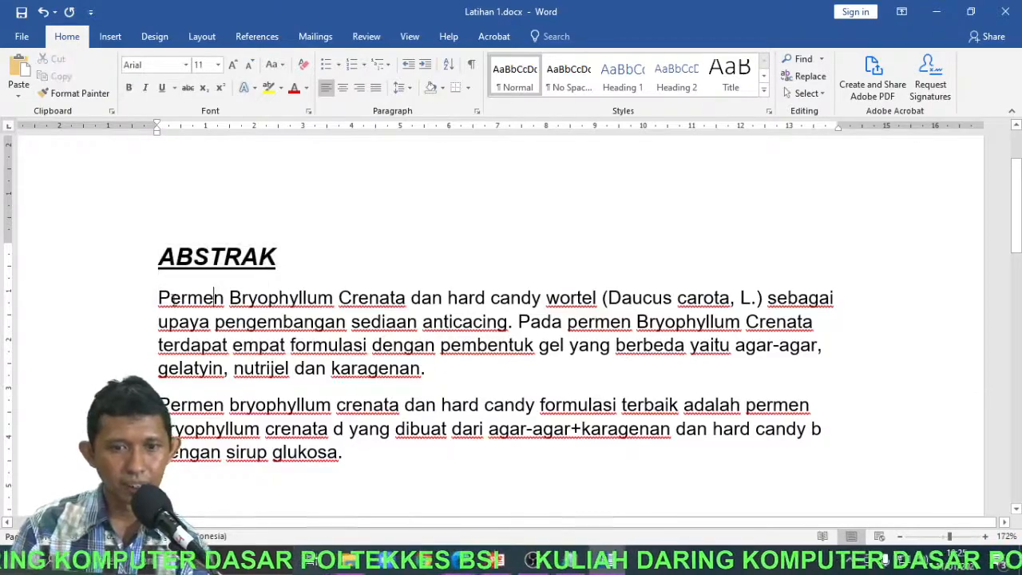
pyautogui.moveTo(158, 295); pyautogui.dragTo(225, 297)
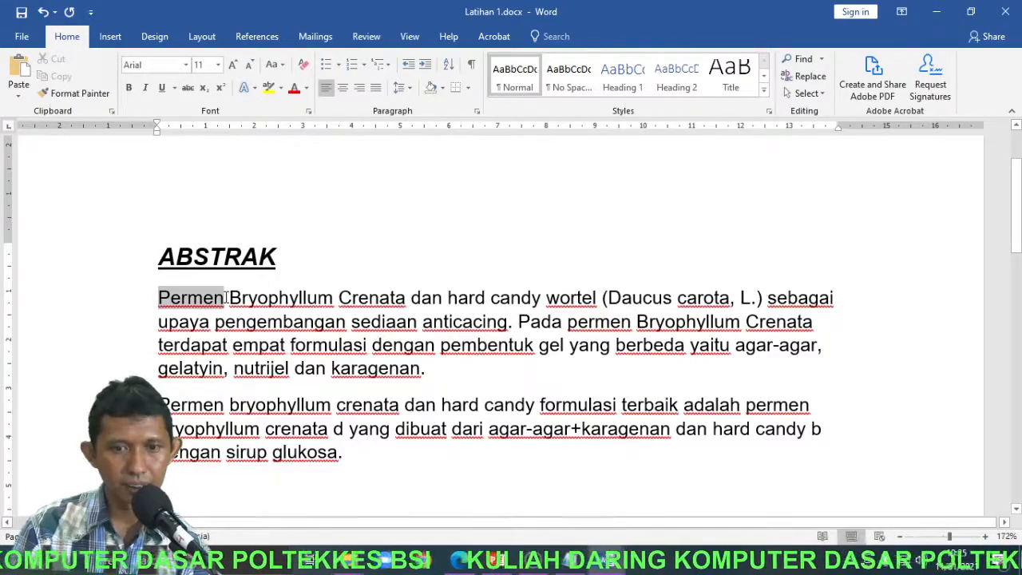
pyautogui.click(190, 89)
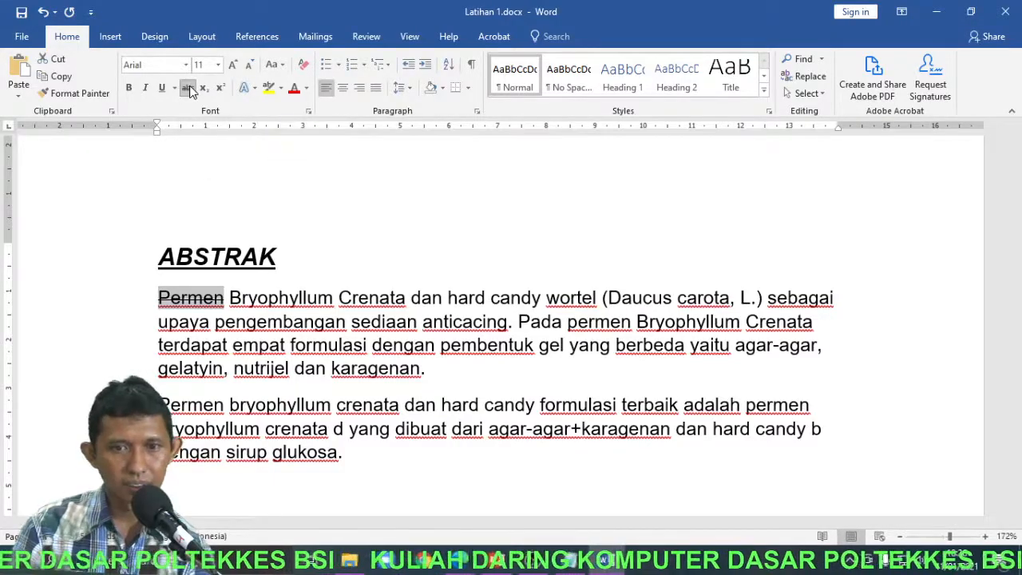
pyautogui.scroll(6, 170, 279)
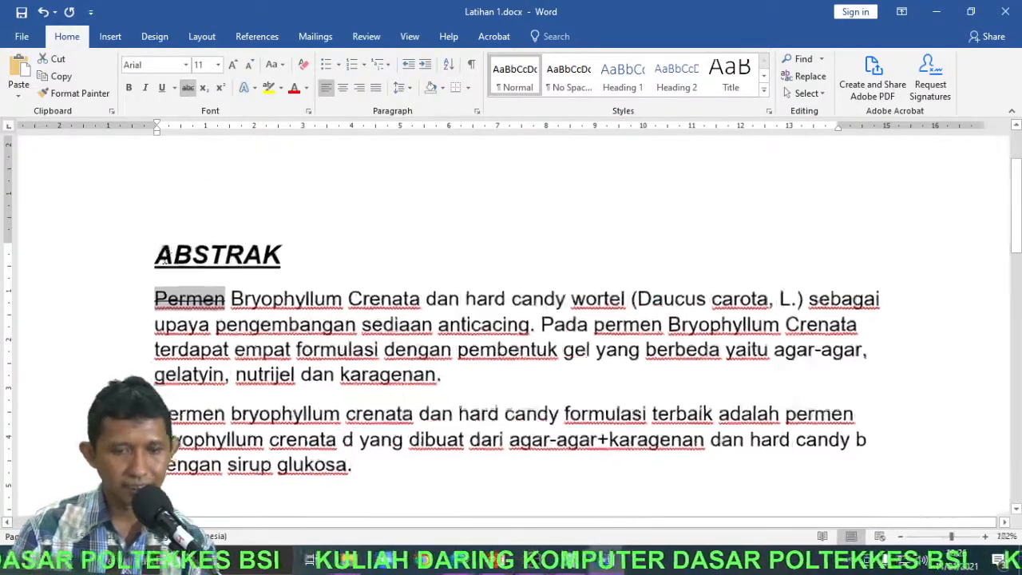
pyautogui.scroll(17, 170, 279)
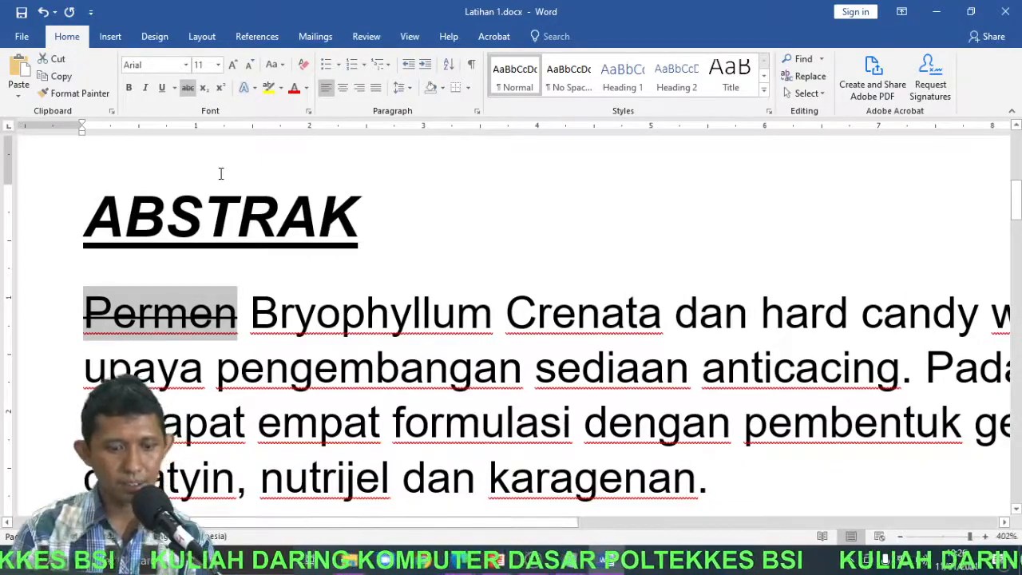
pyautogui.hotkey('ctrl', 'z')
# Step: Add "O2" after the ABSTRAK heading without bold, italic or underline, and make its 2 a subscript
pyautogui.click(363, 248)
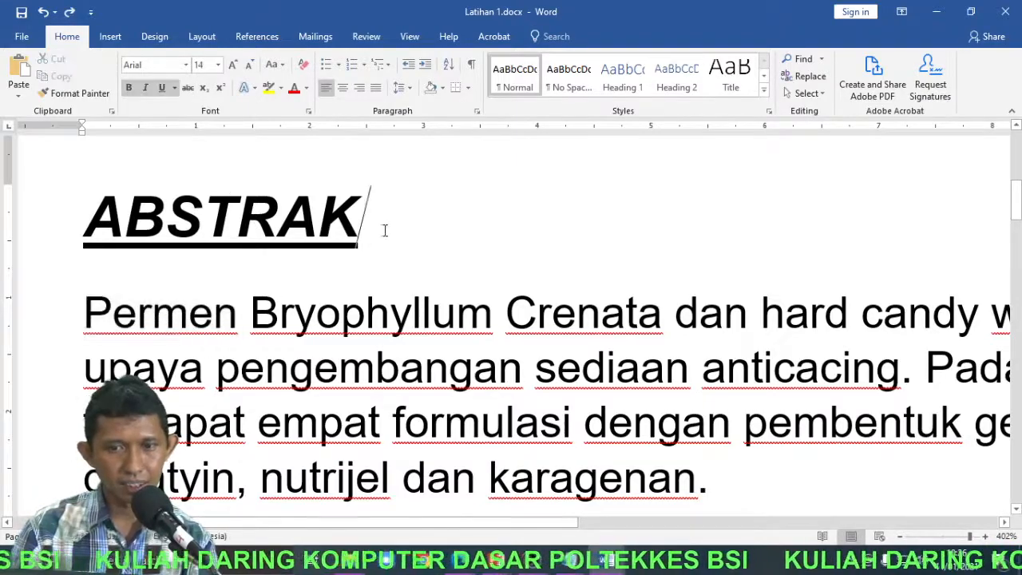
pyautogui.click(129, 90)
pyautogui.click(147, 91)
pyautogui.click(164, 91)
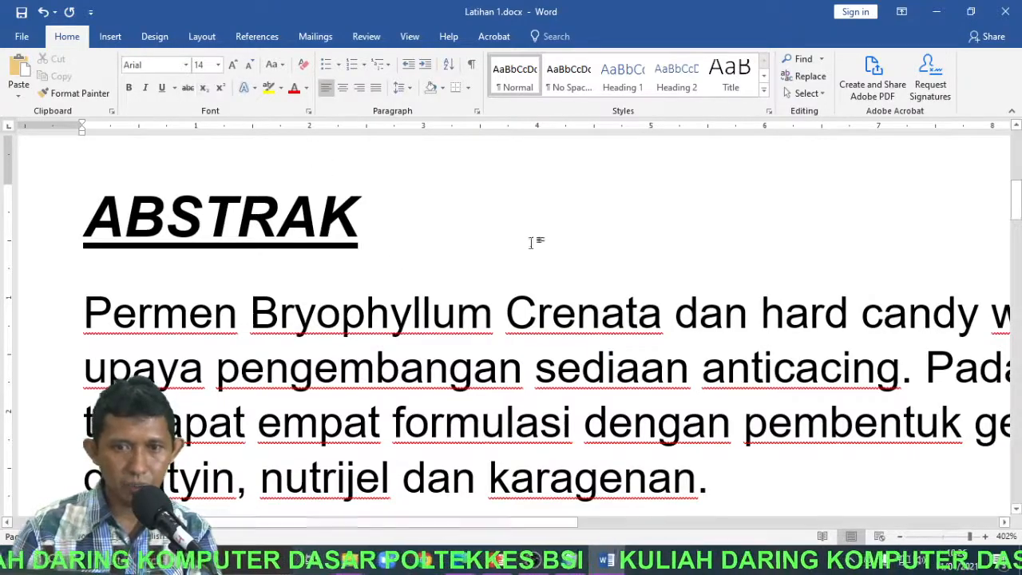
pyautogui.write('O2')
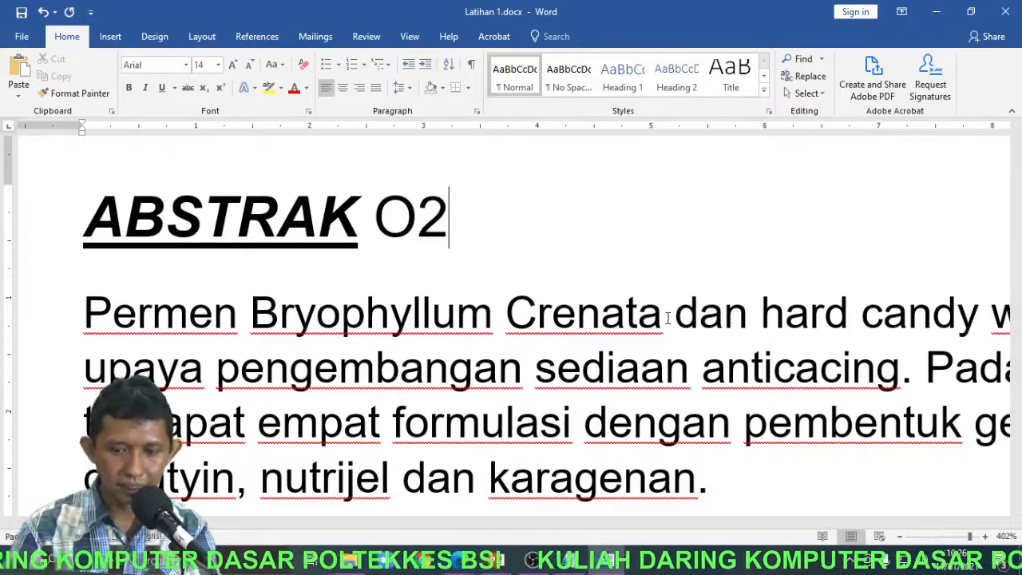
pyautogui.hotkey('shift', 'Left')
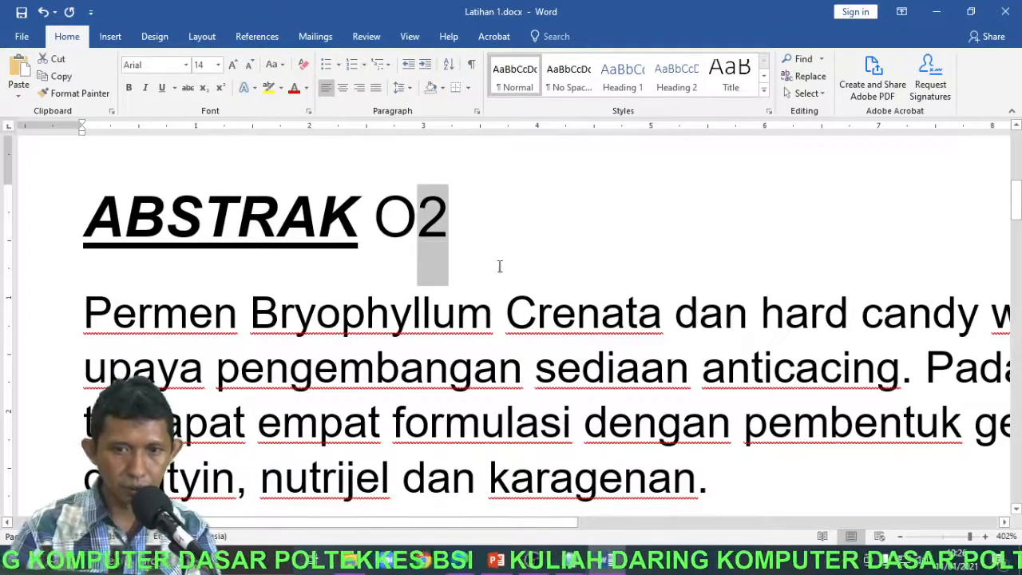
pyautogui.click(203, 88)
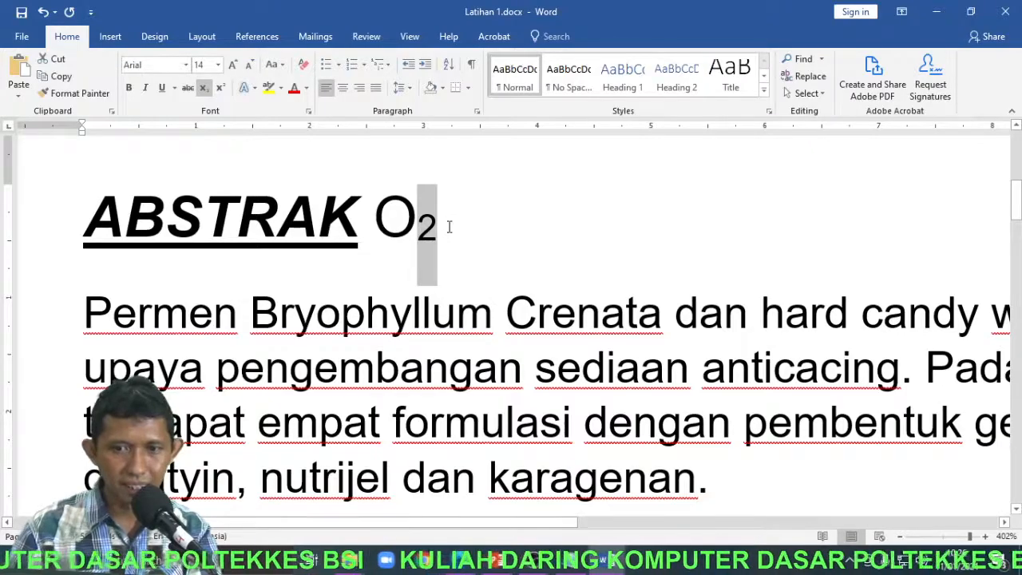
pyautogui.click(449, 227)
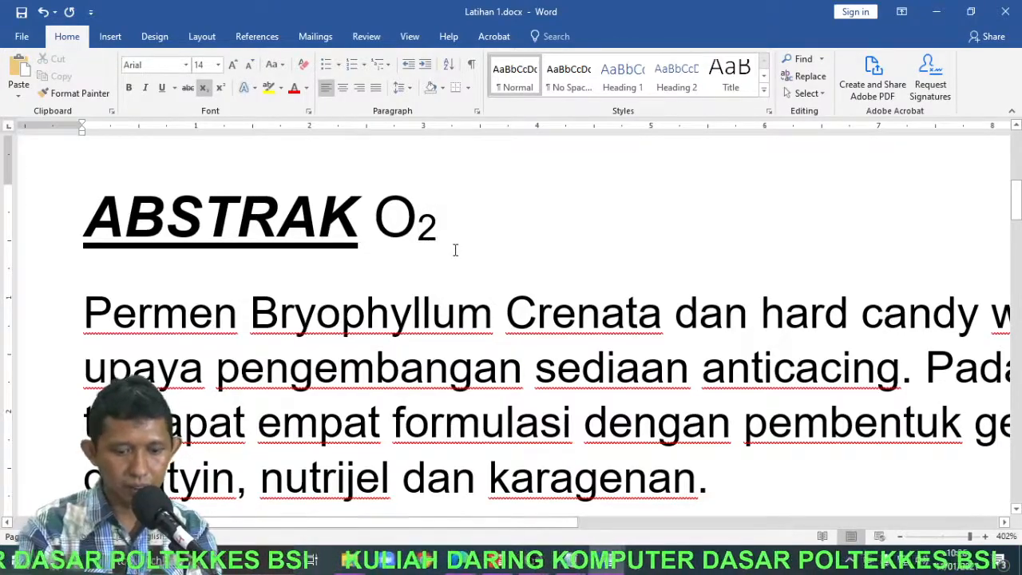
# Step: Add "Fe2+" in regular text after the subscript 2 and make its "2+" a superscript
pyautogui.write('Fe')
pyautogui.press('BackSpace')
pyautogui.press('BackSpace')
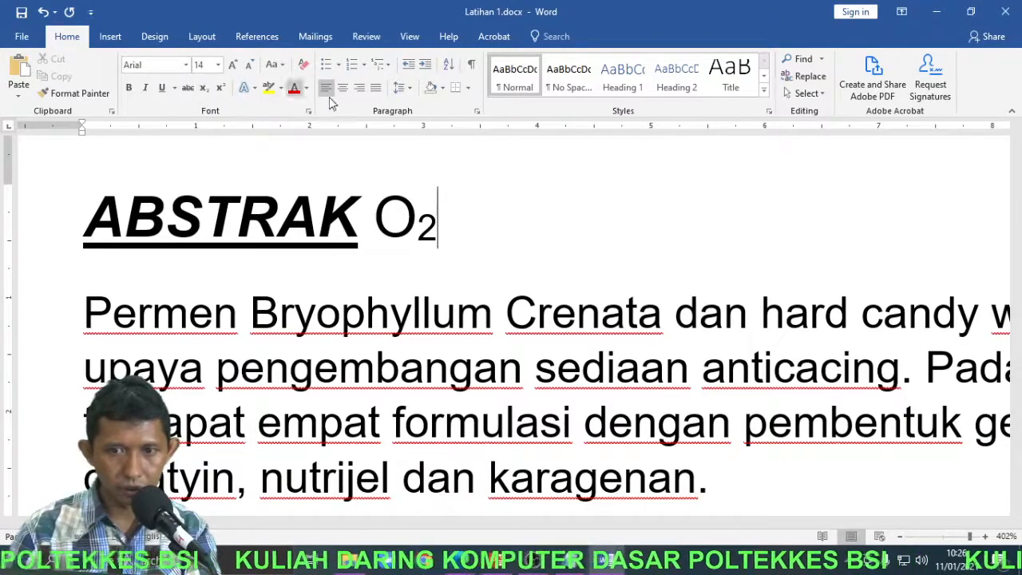
pyautogui.write('Fe')
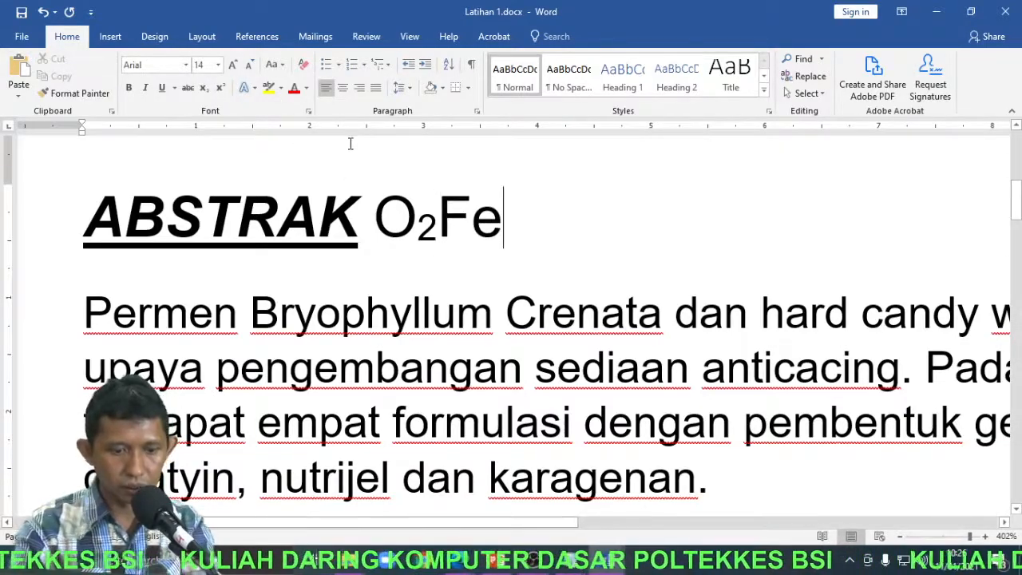
pyautogui.write('2+')
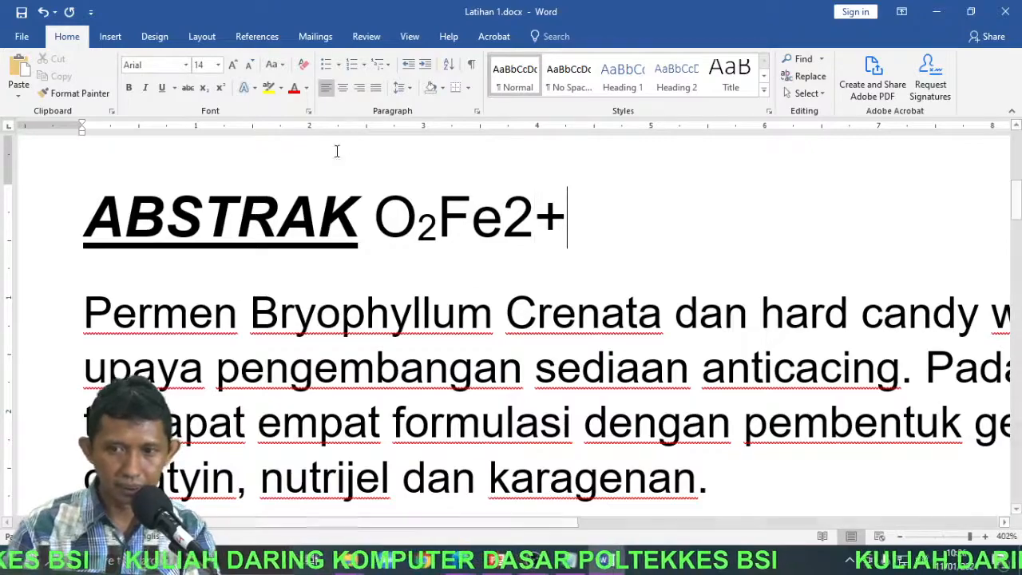
pyautogui.moveTo(503, 226); pyautogui.dragTo(556, 220)
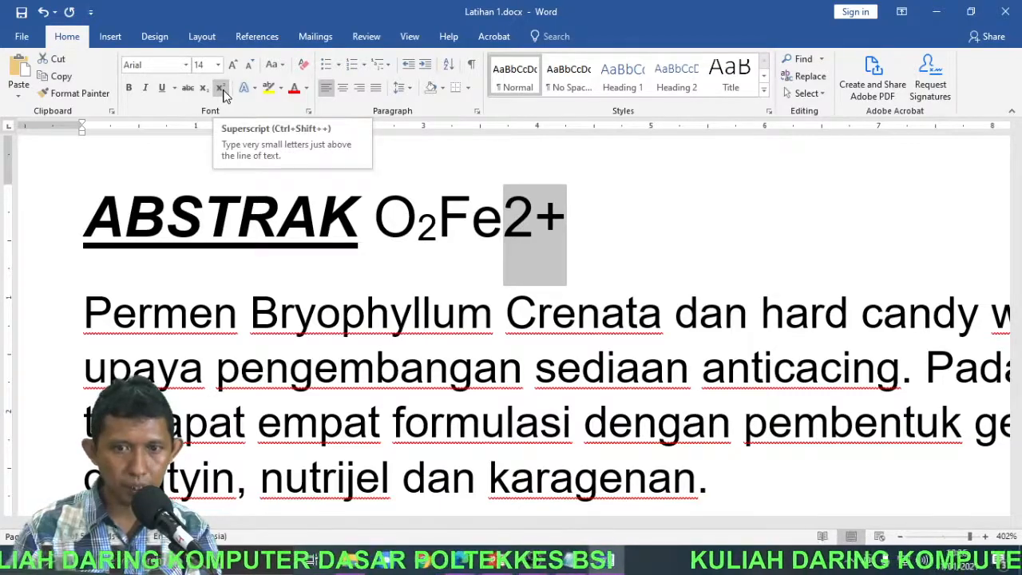
pyautogui.click(221, 88)
# Step: Insert a space between the subscript 2 and "Fe" in the heading line
pyautogui.click(444, 218)
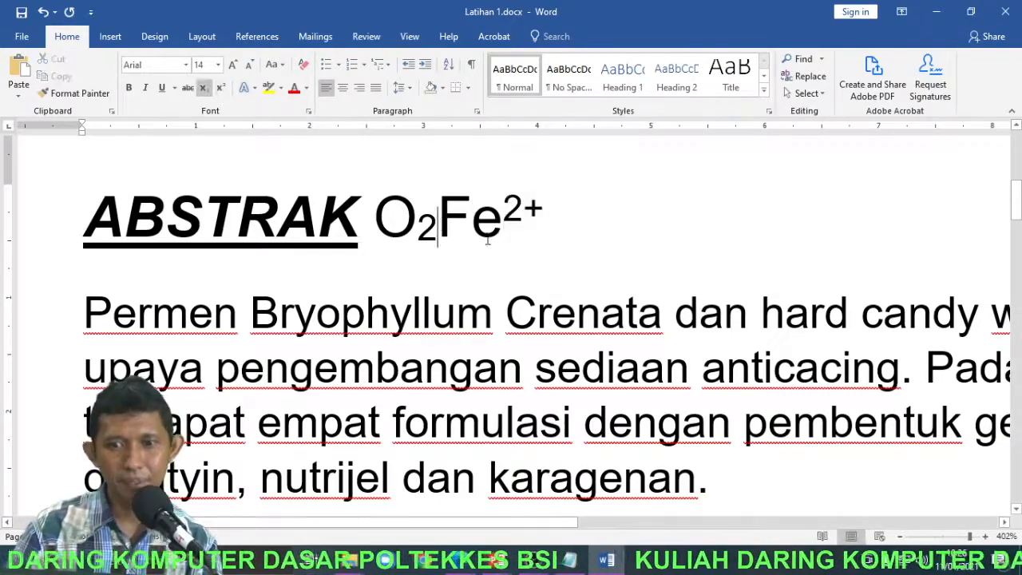
pyautogui.press('Right')
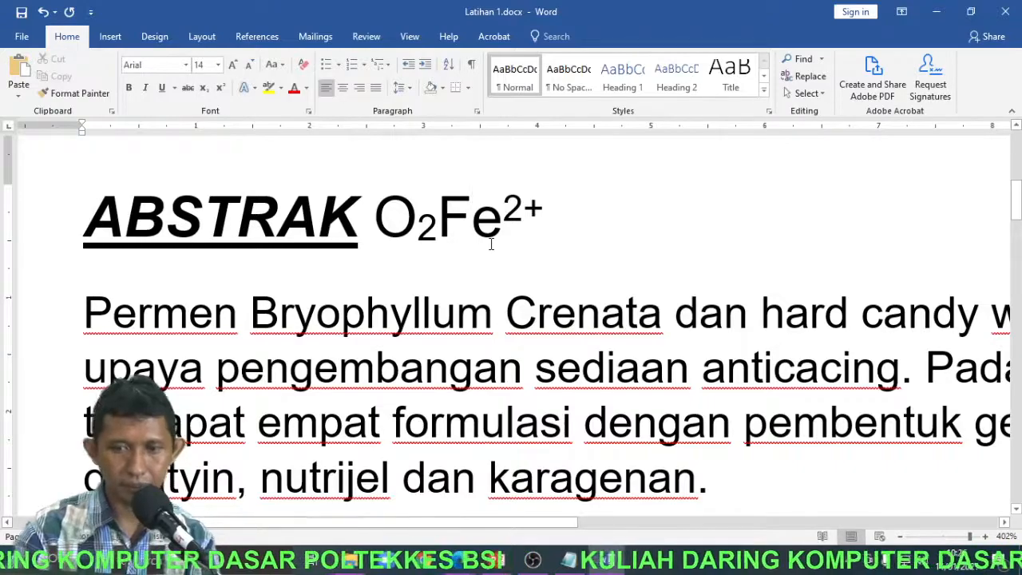
pyautogui.press('Left')
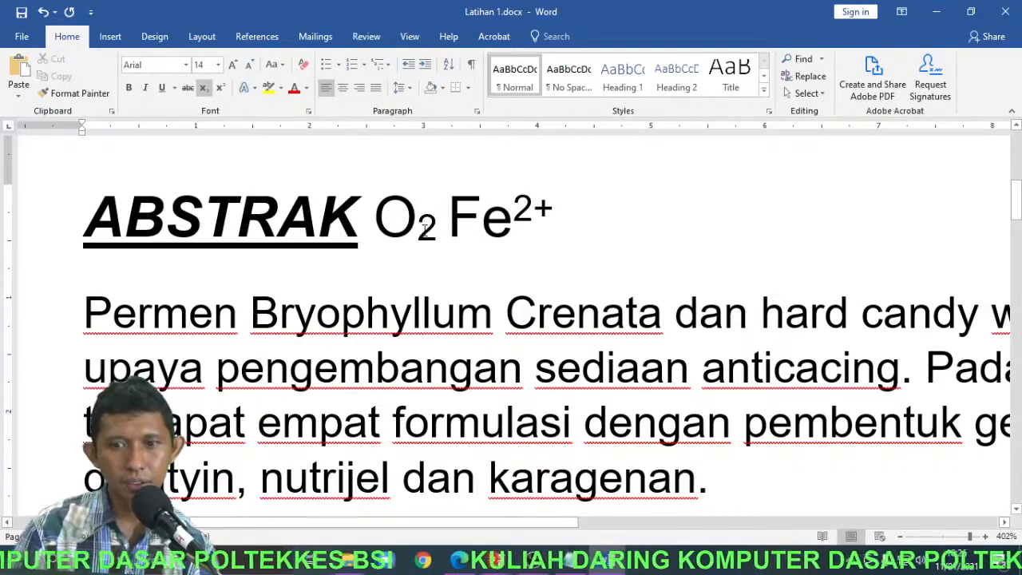
pyautogui.moveTo(418, 230); pyautogui.dragTo(444, 232)
pyautogui.click(561, 223)
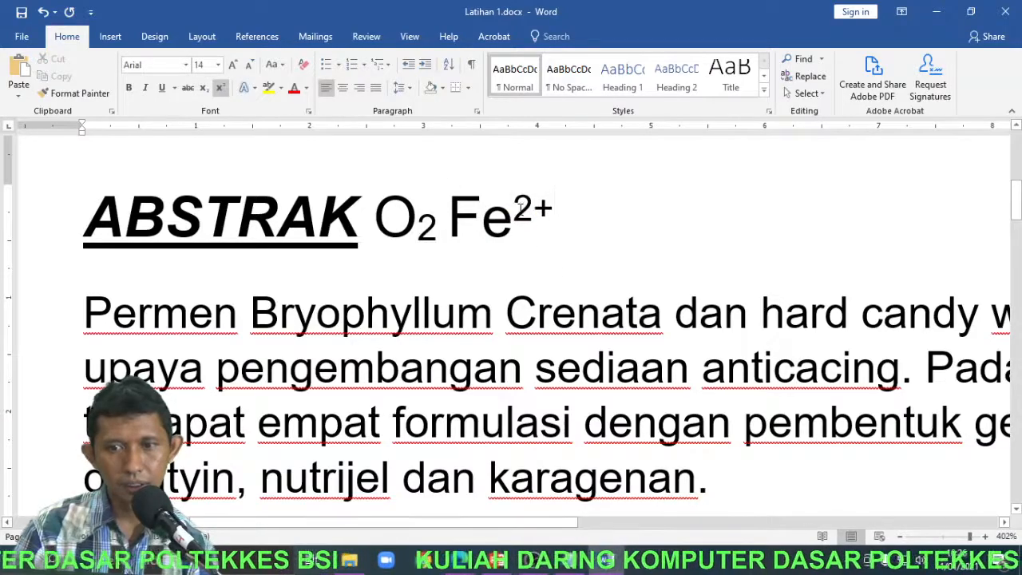
pyautogui.doubleClick(513, 209)
pyautogui.click(572, 270)
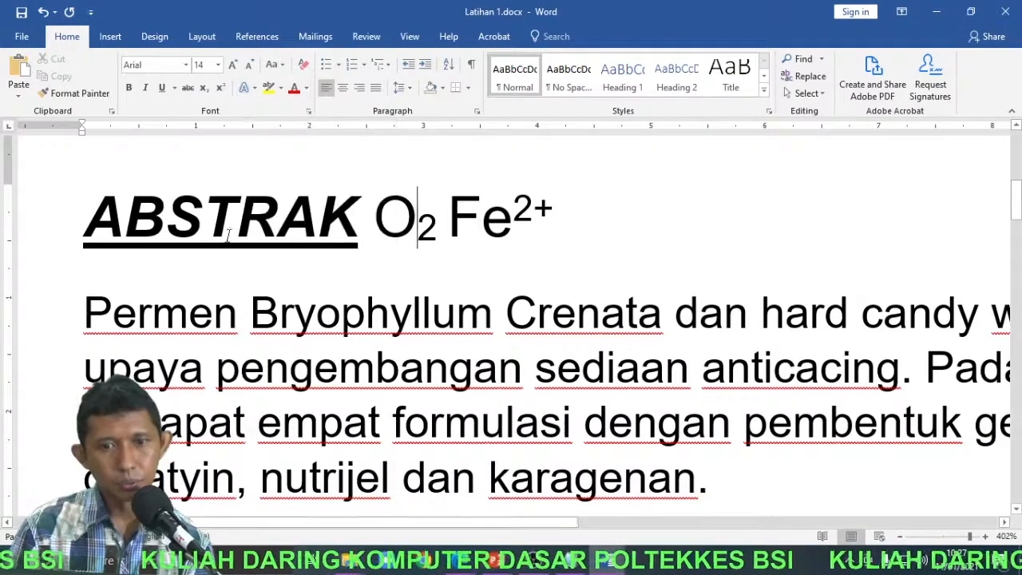
# Step: Apply a blue outlined text effect with shadow and a yellow highlight to the word "ABSTRAK"
pyautogui.moveTo(84, 217); pyautogui.dragTo(363, 221)
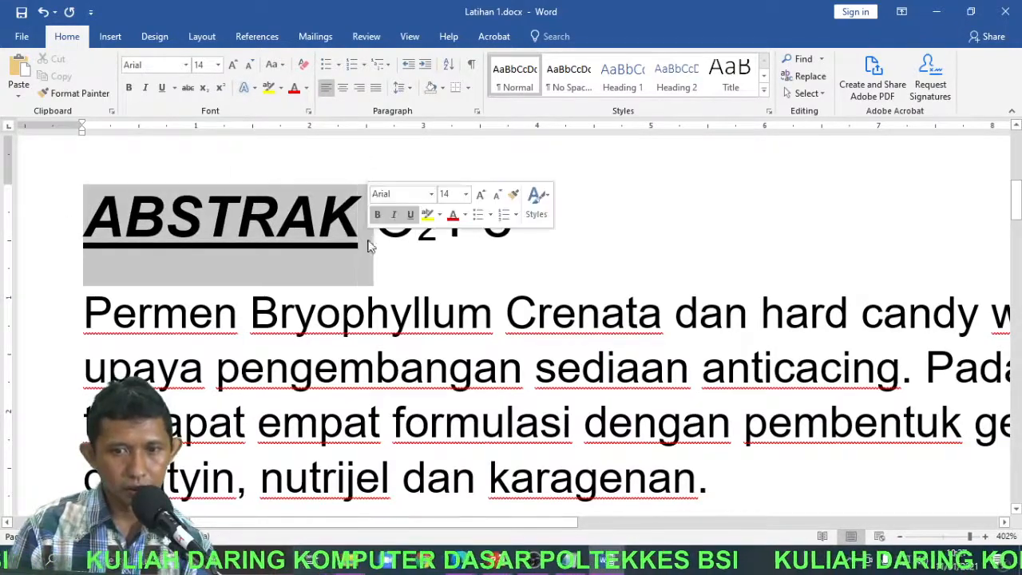
pyautogui.click(250, 87)
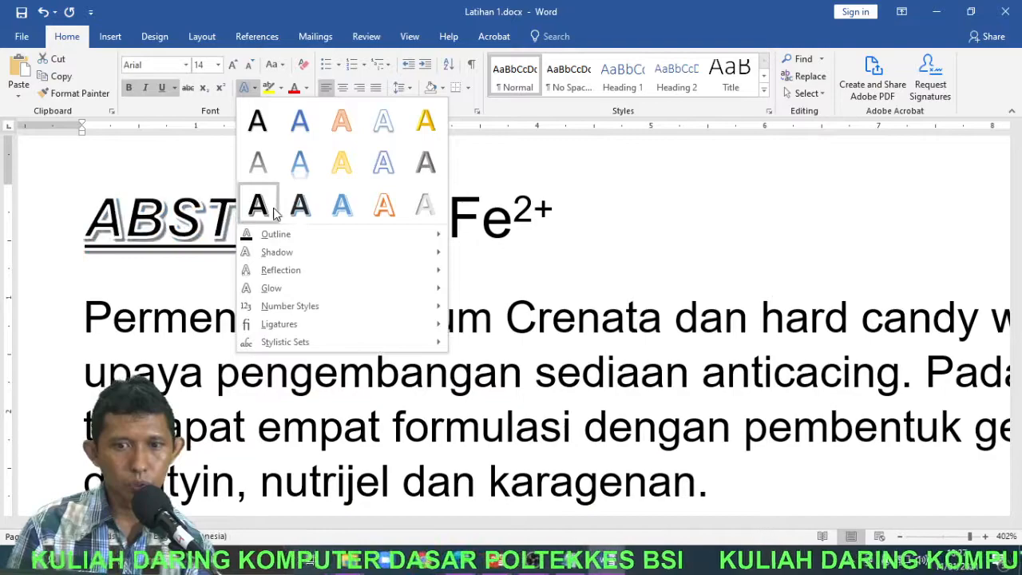
pyautogui.click(343, 209)
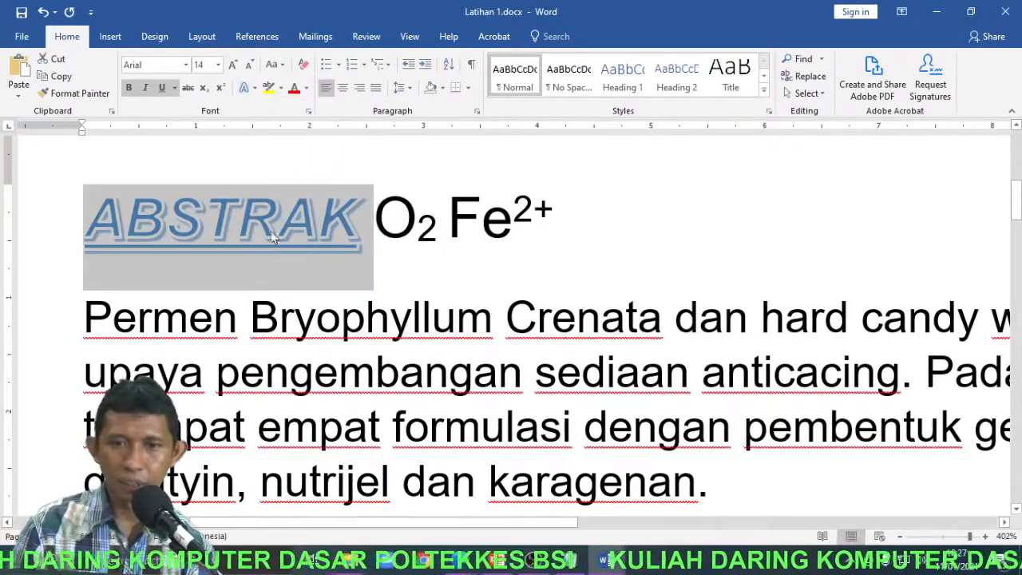
pyautogui.click(269, 87)
pyautogui.press('Right')
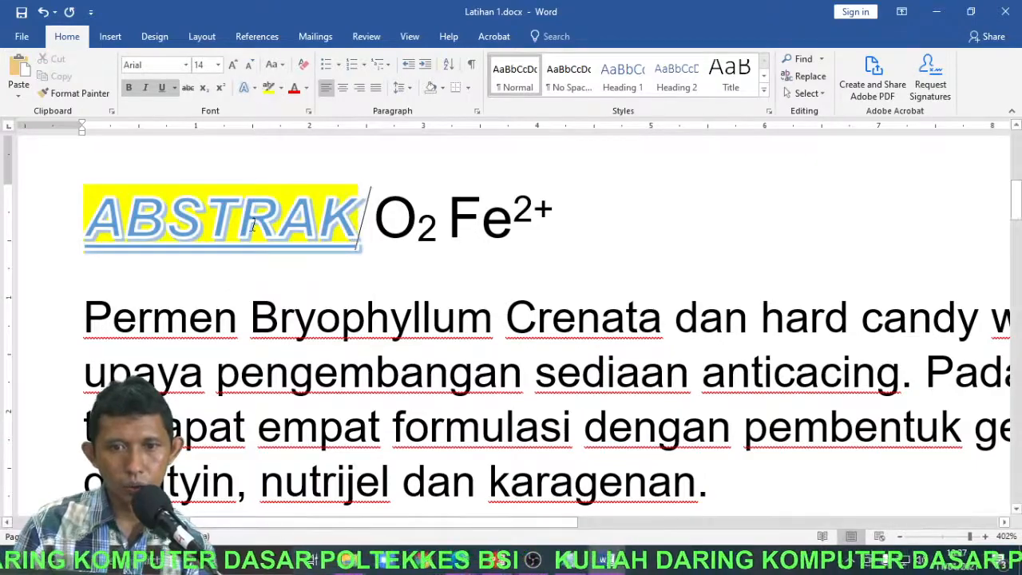
# Step: Change the font color of the word "ABSTRAK" to red
pyautogui.moveTo(106, 221); pyautogui.dragTo(359, 224)
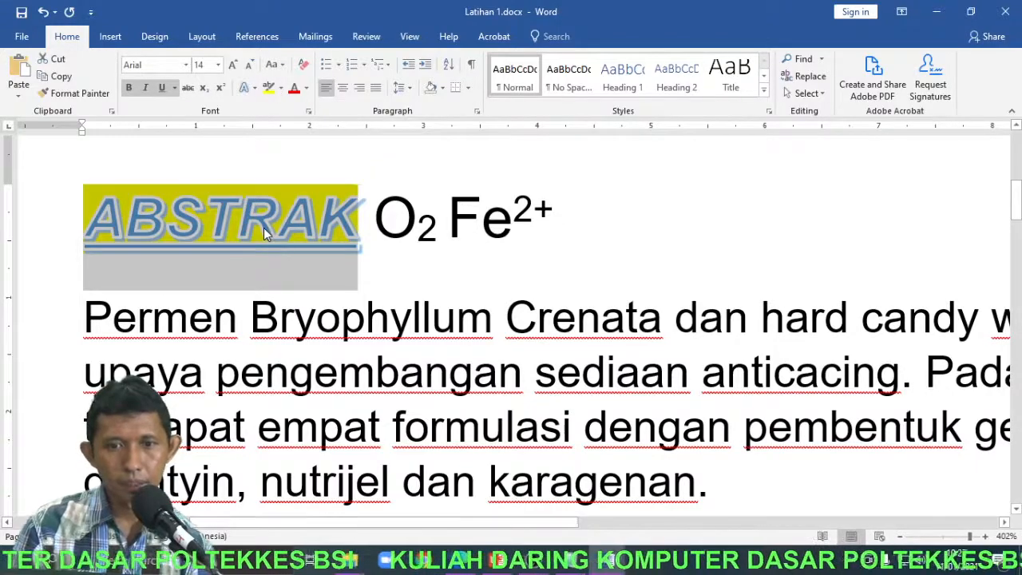
pyautogui.click(295, 89)
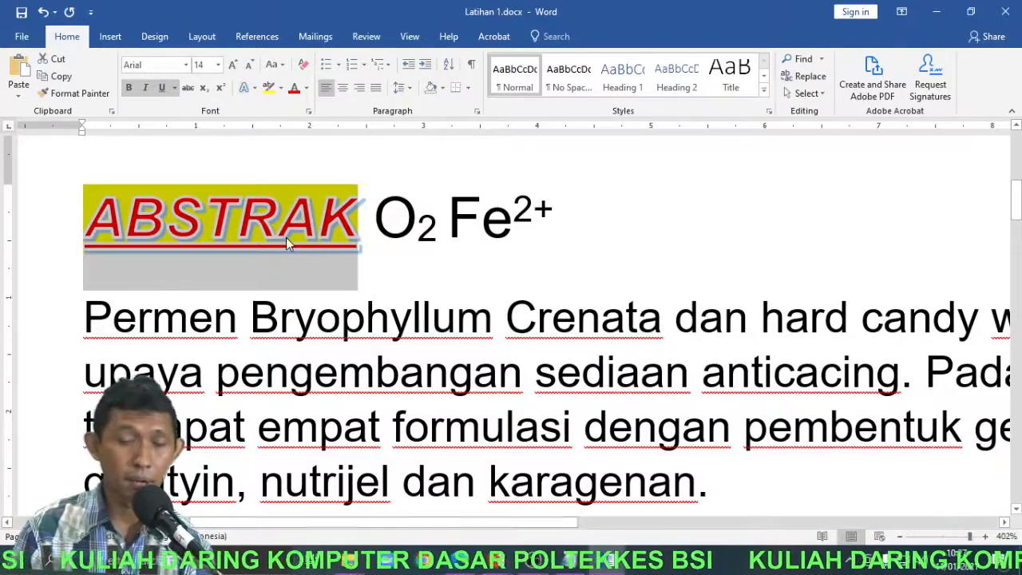
pyautogui.click(212, 238)
# Step: Clear all formatting from the entire heading line "ABSTRAK O2 Fe2+"
pyautogui.moveTo(86, 215); pyautogui.dragTo(552, 237)
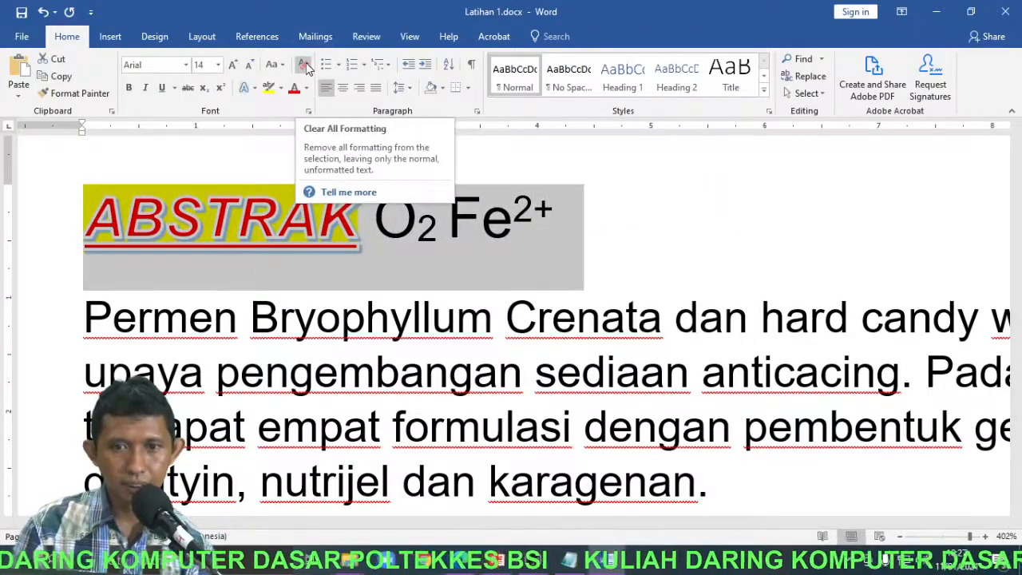
pyautogui.click(282, 225)
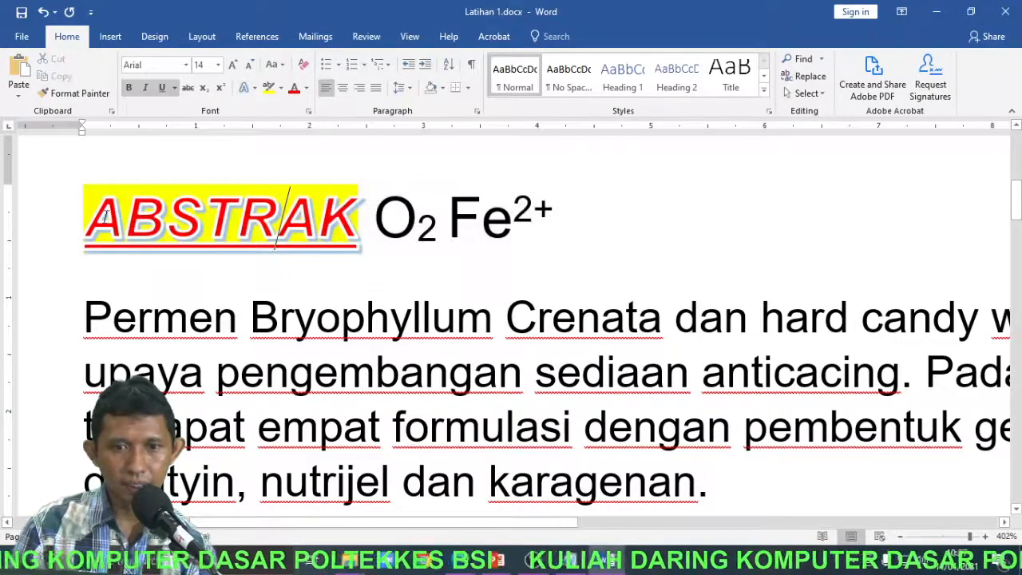
pyautogui.moveTo(87, 222); pyautogui.dragTo(616, 234)
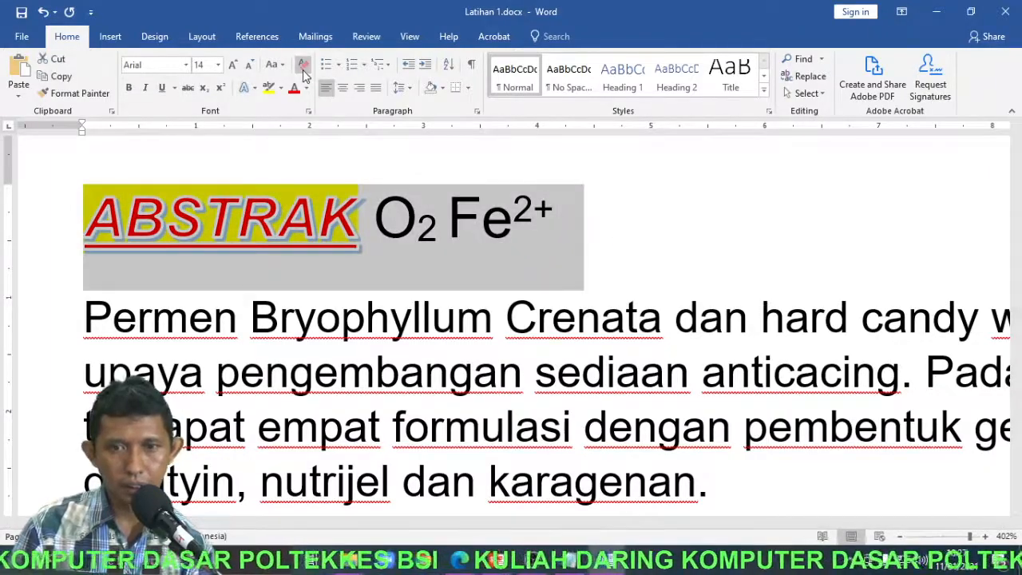
pyautogui.click(303, 64)
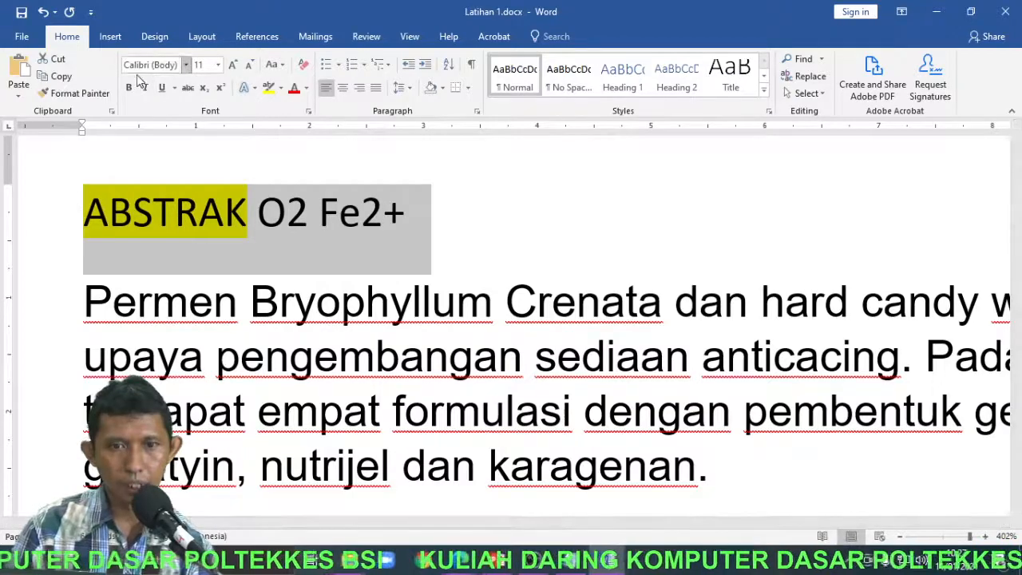
# Step: Remove the yellow highlight from the word "ABSTRAK" by setting its highlight to No Color
pyautogui.click(304, 244)
pyautogui.moveTo(88, 222); pyautogui.dragTo(420, 220)
pyautogui.click(88, 212)
pyautogui.moveTo(84, 211); pyautogui.dragTo(258, 212)
pyautogui.click(276, 88)
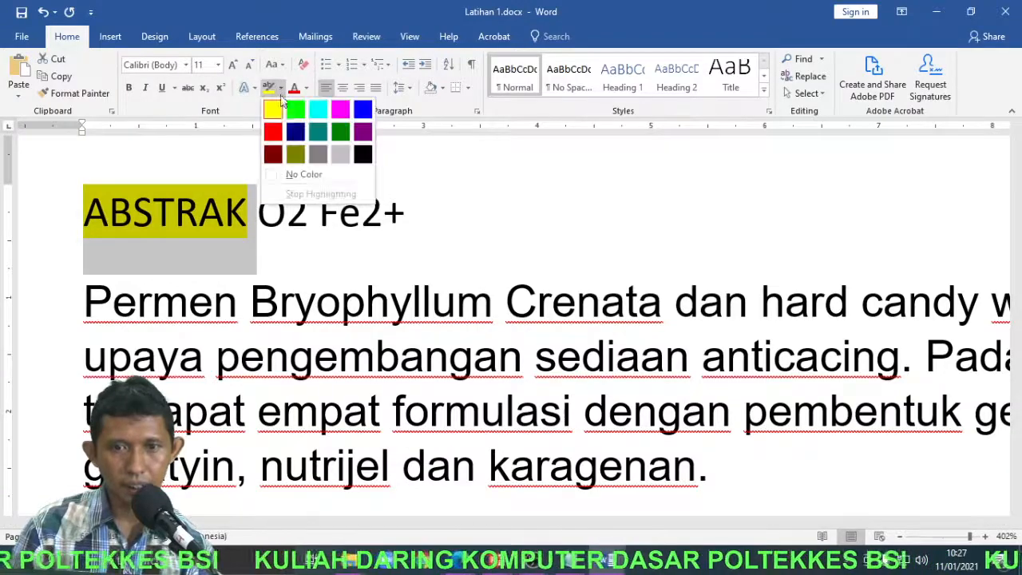
pyautogui.click(297, 169)
pyautogui.click(271, 233)
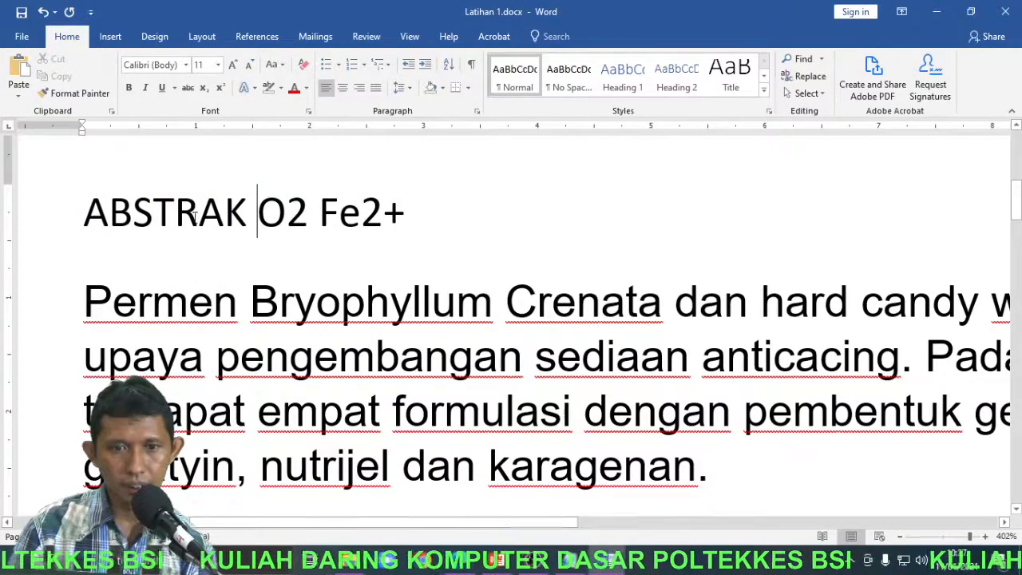
# Step: Delete "O2 Fe2+" from the heading line, keeping only "ABSTRAK"
pyautogui.moveTo(257, 213); pyautogui.dragTo(439, 214)
pyautogui.press('Delete')
pyautogui.doubleClick(151, 213)
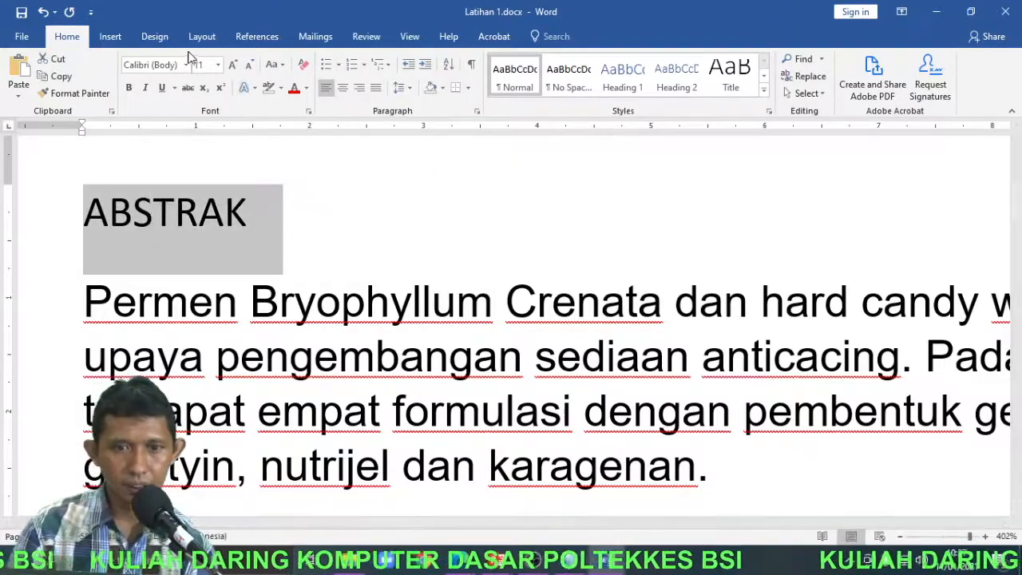
pyautogui.click(203, 336)
# Step: Copy the formatting of "Permen" in the first paragraph onto the ABSTRAK heading with Format Painter
pyautogui.moveTo(91, 295); pyautogui.dragTo(214, 300)
pyautogui.click(74, 93)
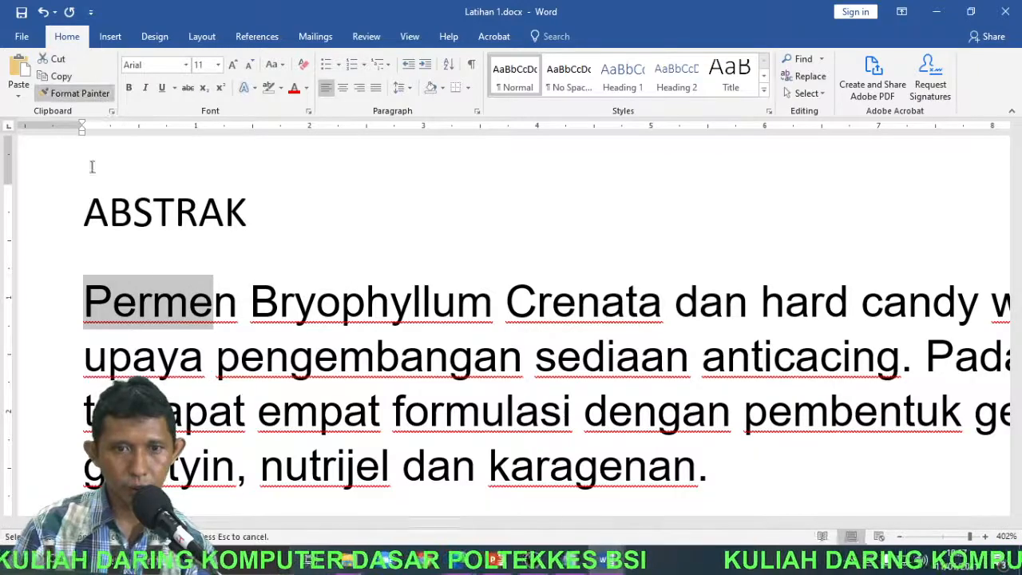
pyautogui.click(41, 223)
pyautogui.click(291, 219)
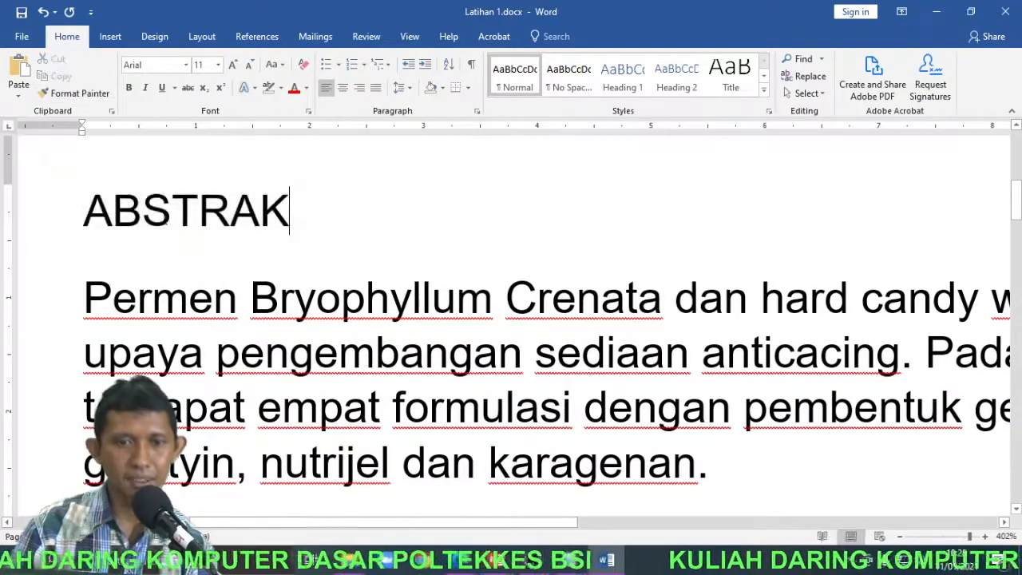
pyautogui.click(217, 222)
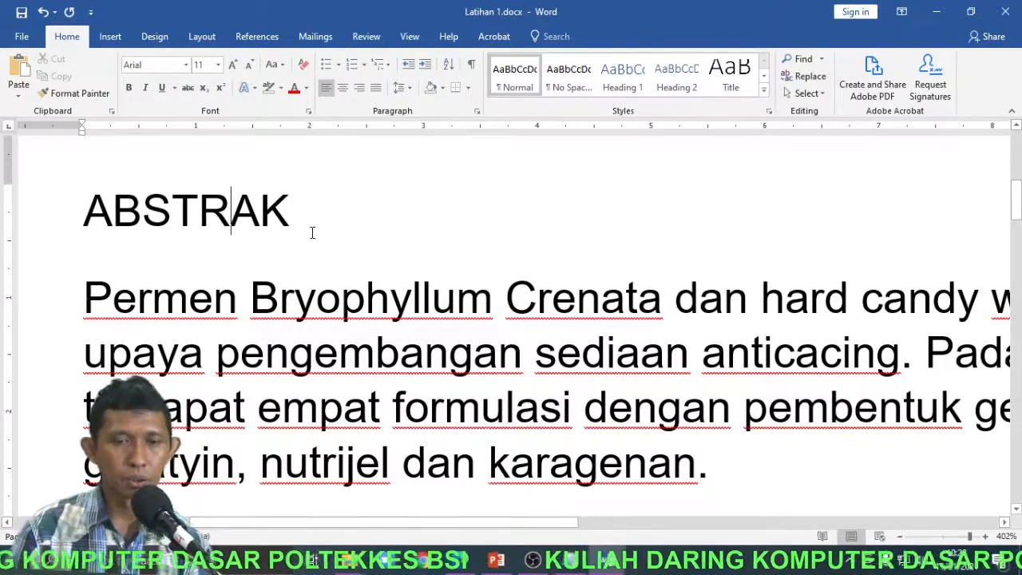
# Step: Zoom out the document to view more of the heading and the two abstract paragraphs
pyautogui.scroll(-5, 290, 253)
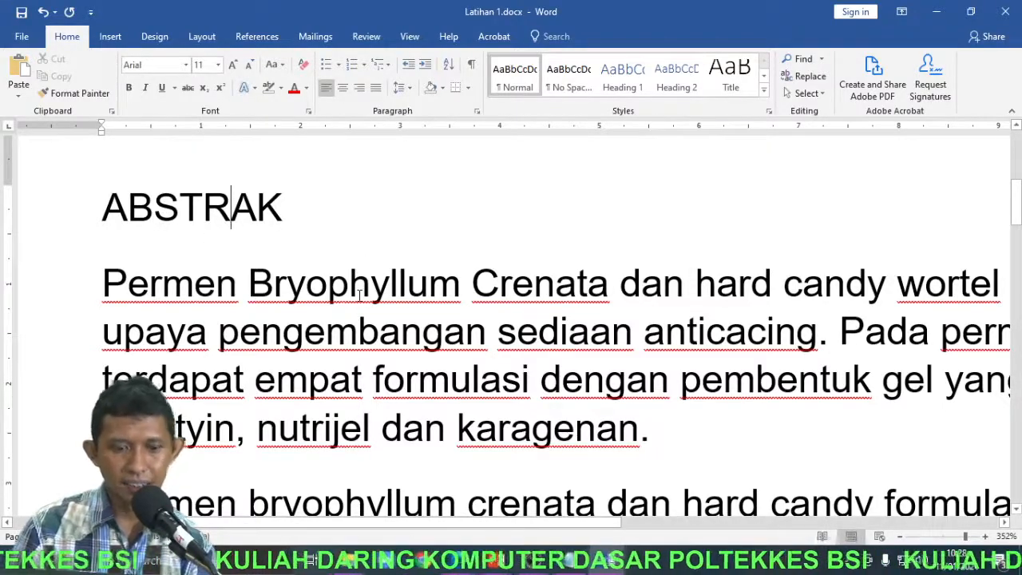
pyautogui.keyDown('ctrl'); pyautogui.scroll(-12, 369, 291); pyautogui.keyUp('ctrl')
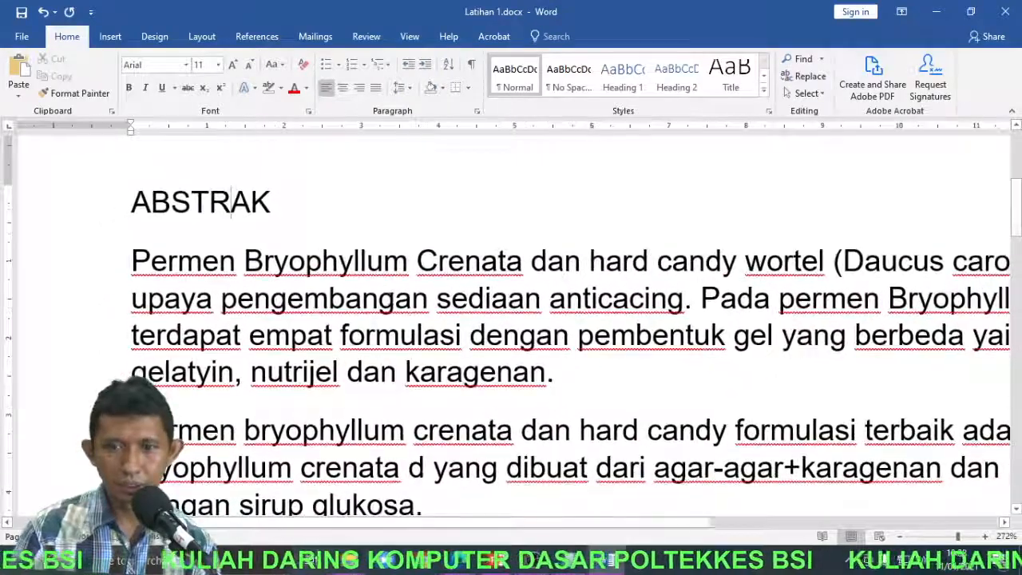
pyautogui.keyDown('ctrl'); pyautogui.scroll(1, 468, 302); pyautogui.keyUp('ctrl')
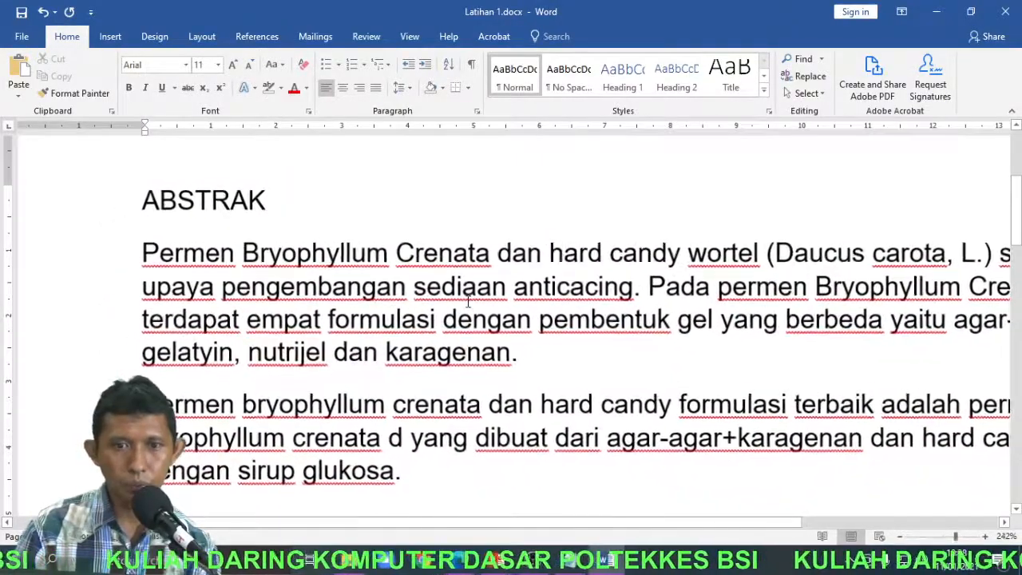